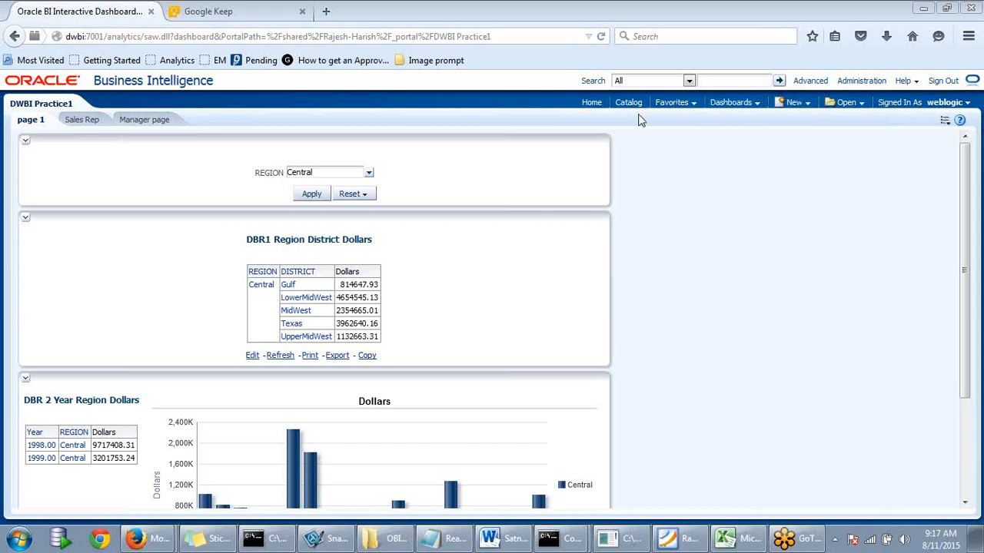
- Open a new blank Firefox tab, then minimize that browser window to reveal Oracle BI Home
left_click(803, 106)
left_click(803, 107)
left_click(100, 539)
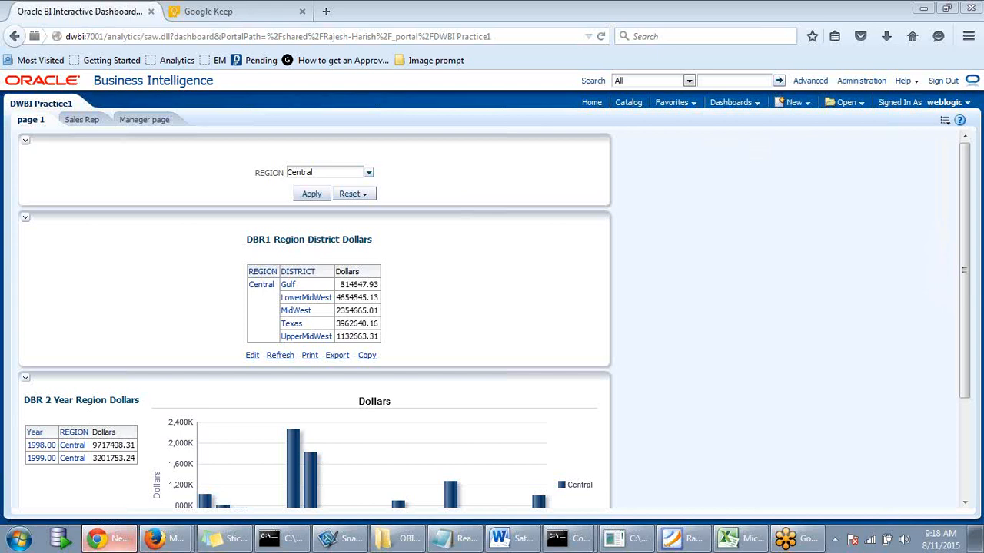
left_click(251, 15)
left_click(327, 12)
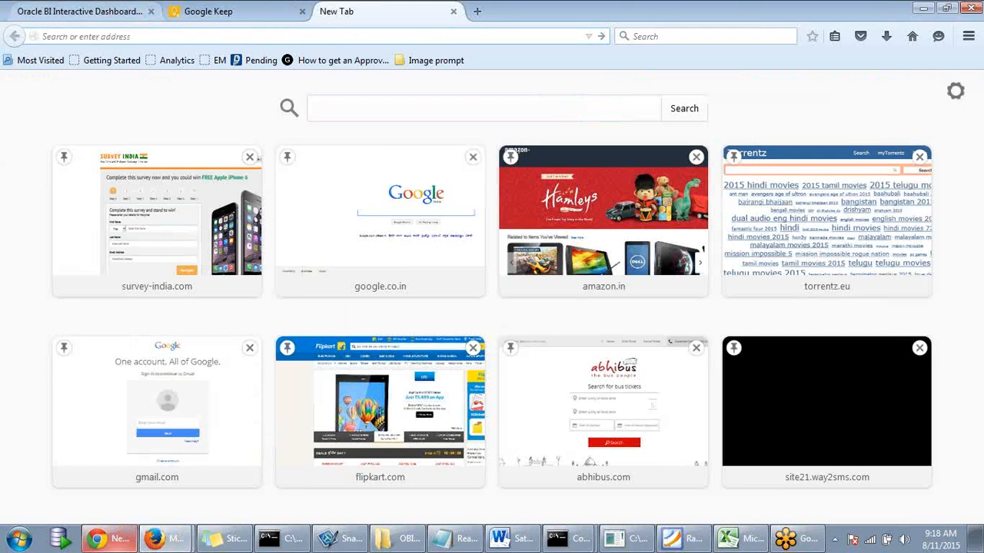
left_click(109, 538)
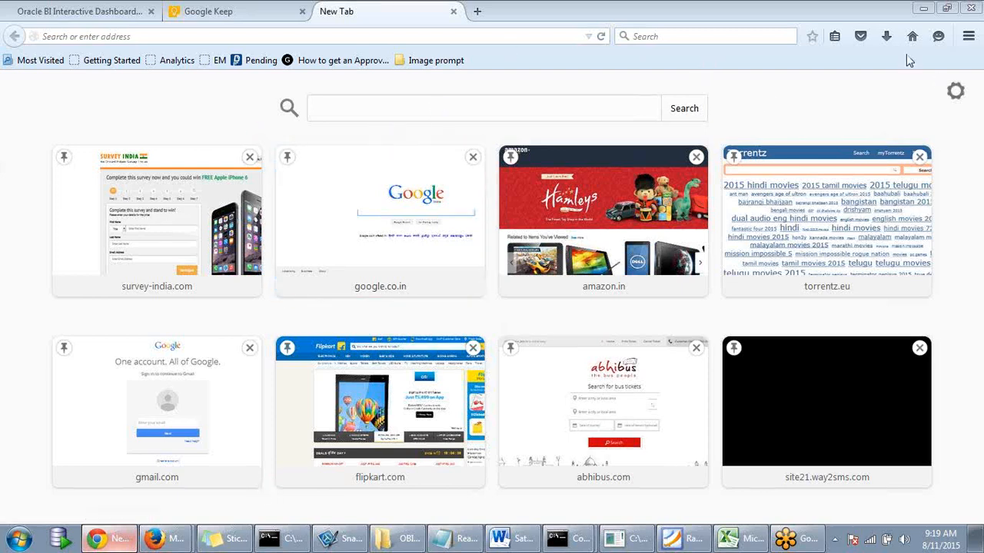
left_click(922, 11)
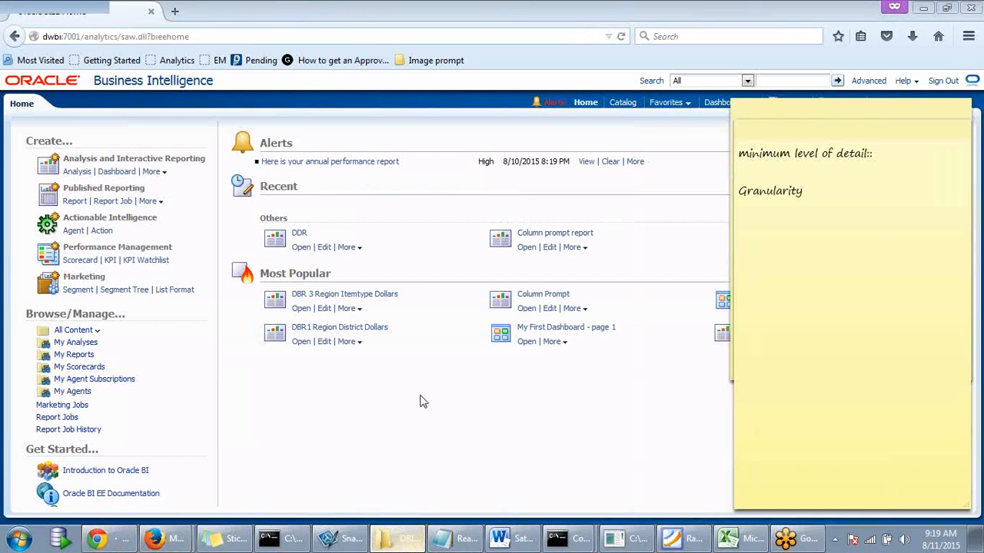
- Browse from drive C through BI11g, Oracle_BI1, bifoundation, web, appv2 and res into s_blafp
key("alt+Tab")
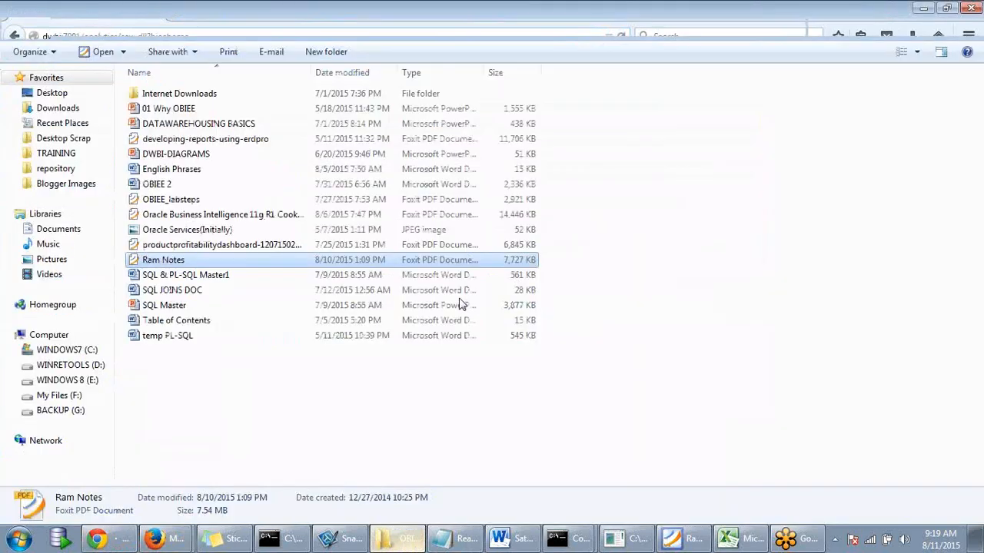
left_click(67, 349)
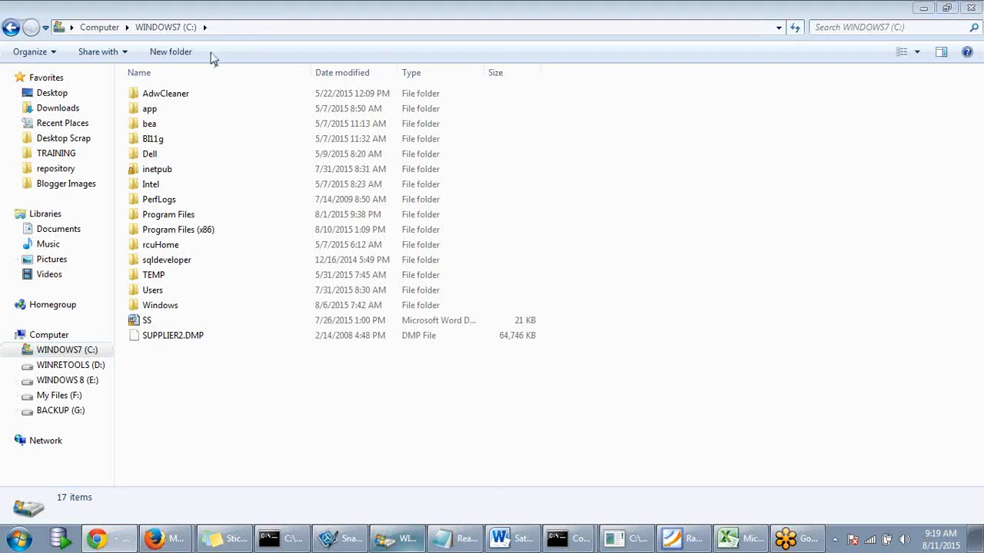
double_click(161, 145)
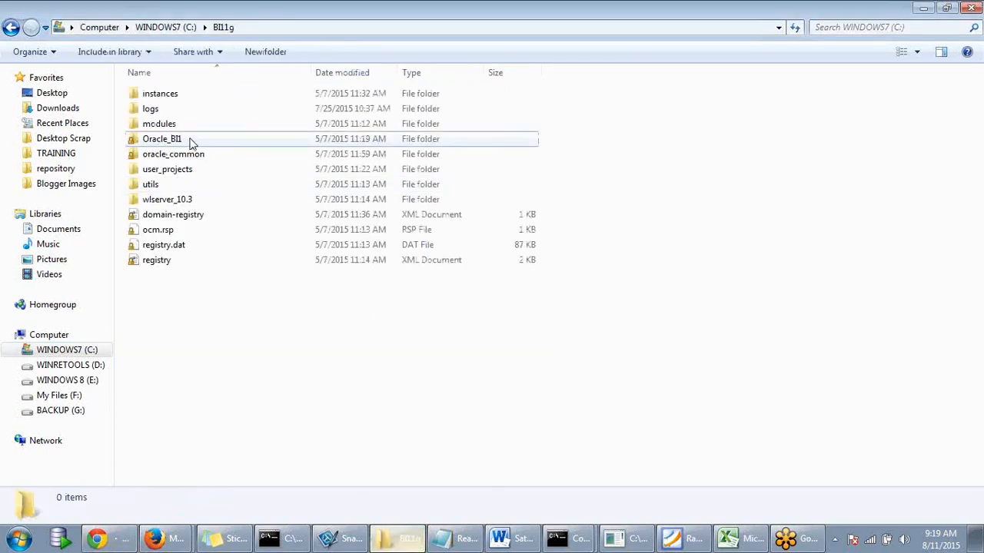
double_click(191, 143)
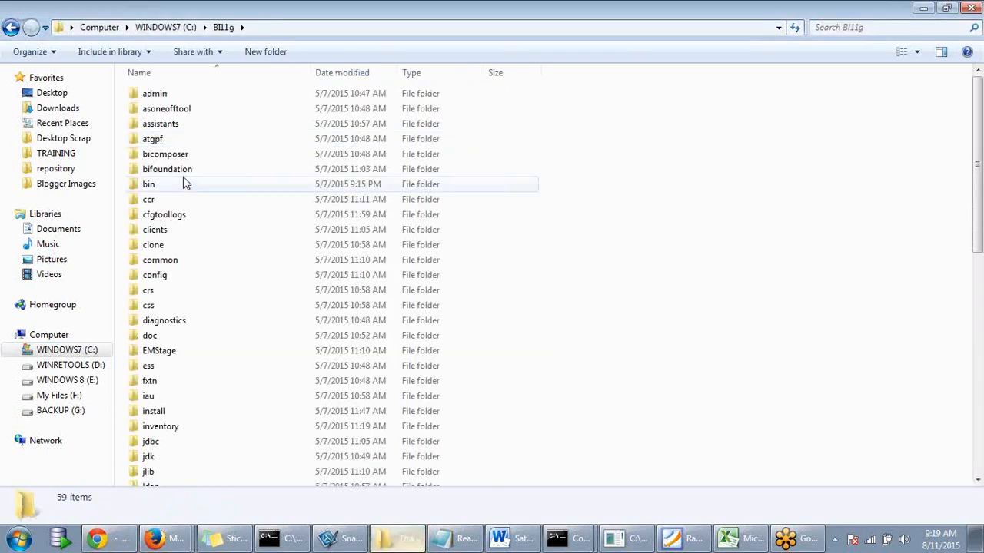
left_click(182, 172)
double_click(182, 174)
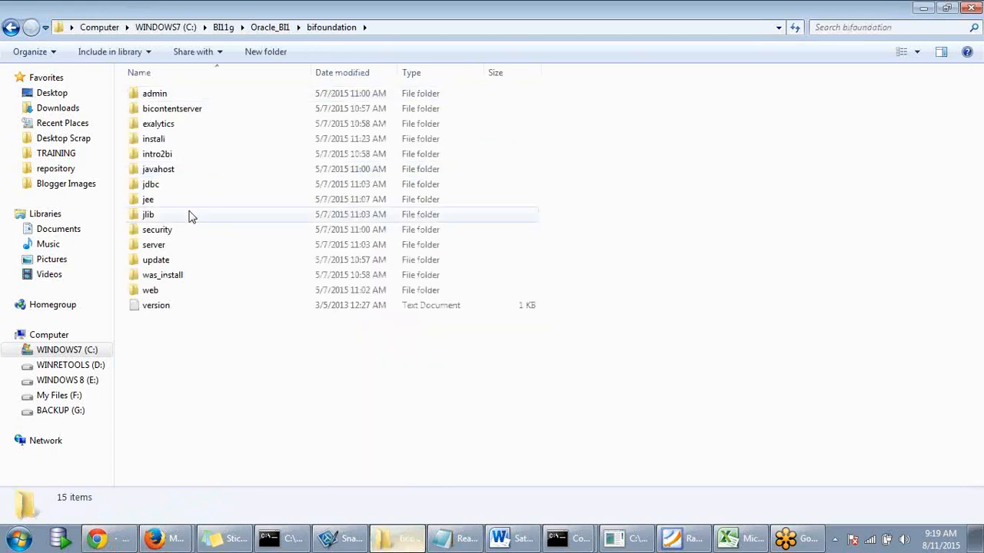
double_click(153, 291)
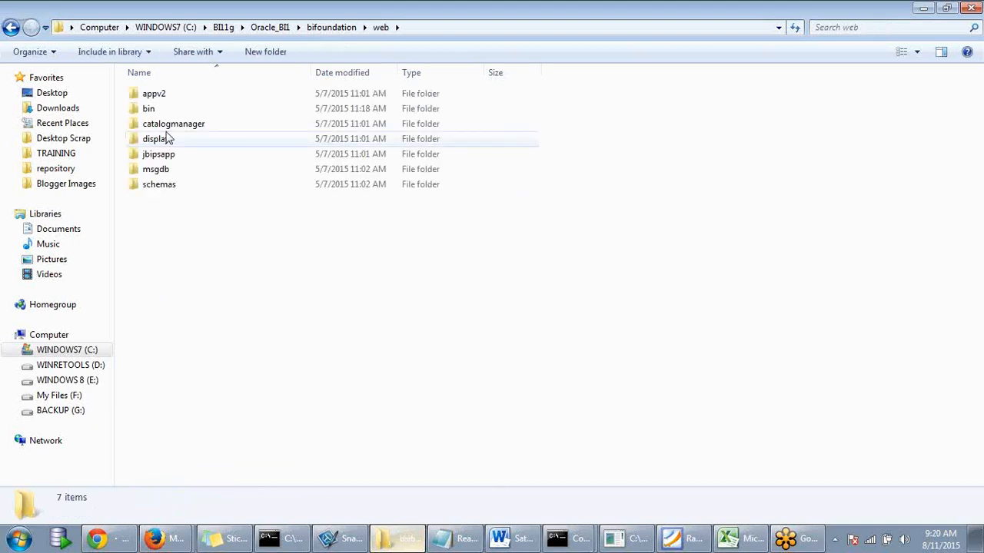
double_click(165, 96)
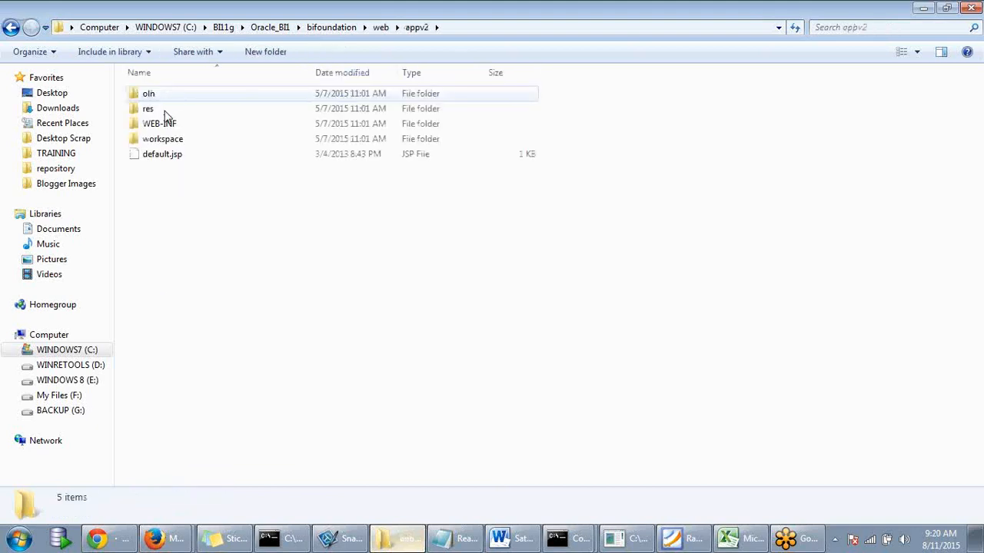
double_click(165, 111)
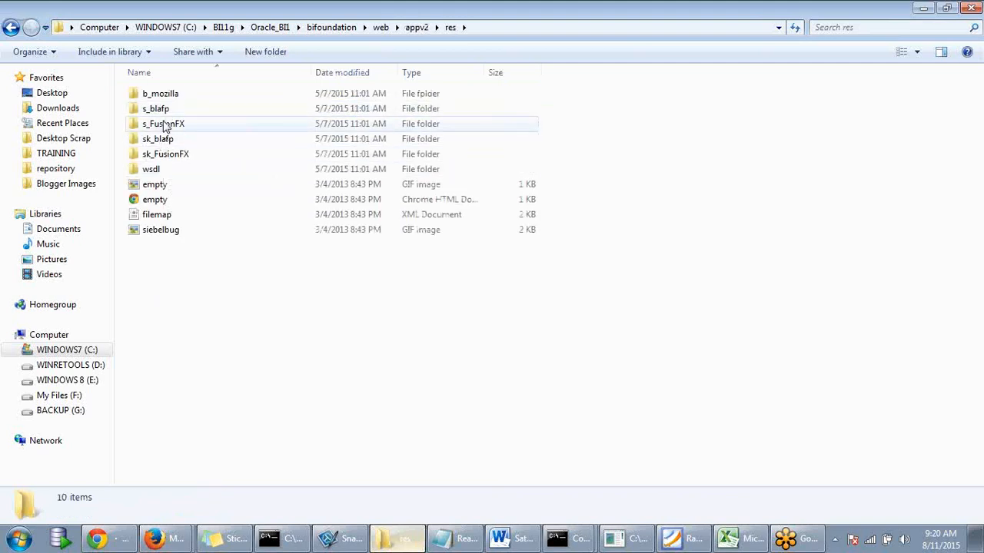
left_click(166, 112)
double_click(166, 113)
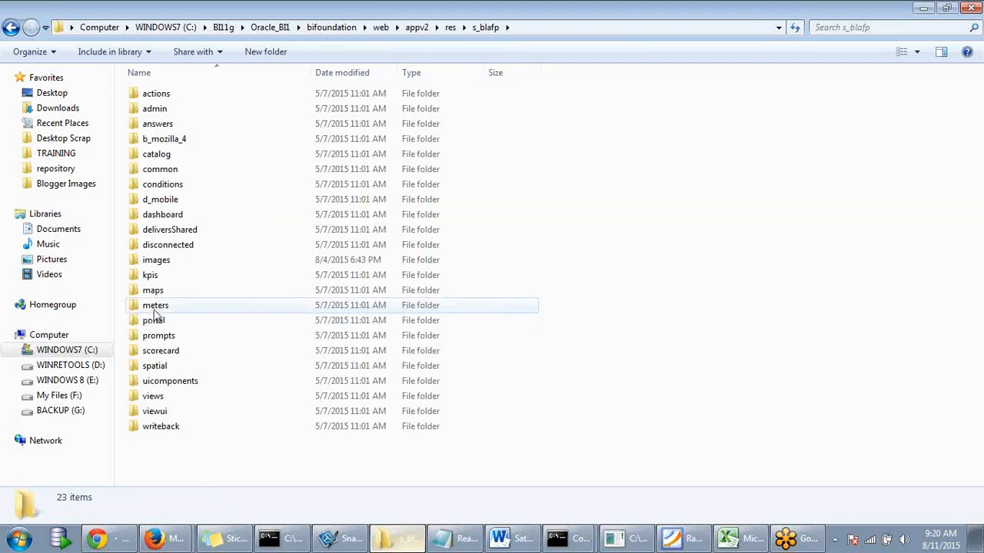
left_click(163, 383)
- Preview the itemtype food picture in the images folder, then go back to Computer
key("i")
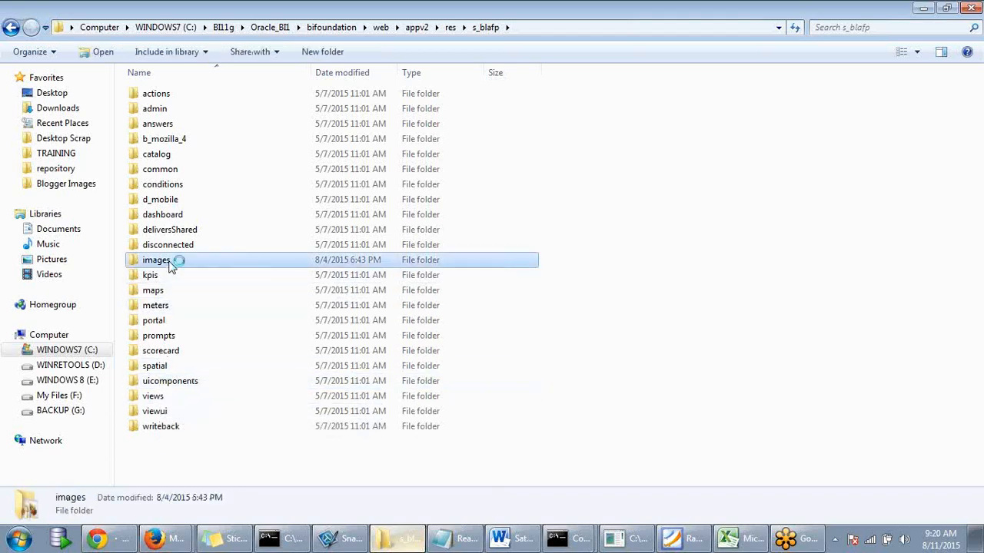
double_click(170, 263)
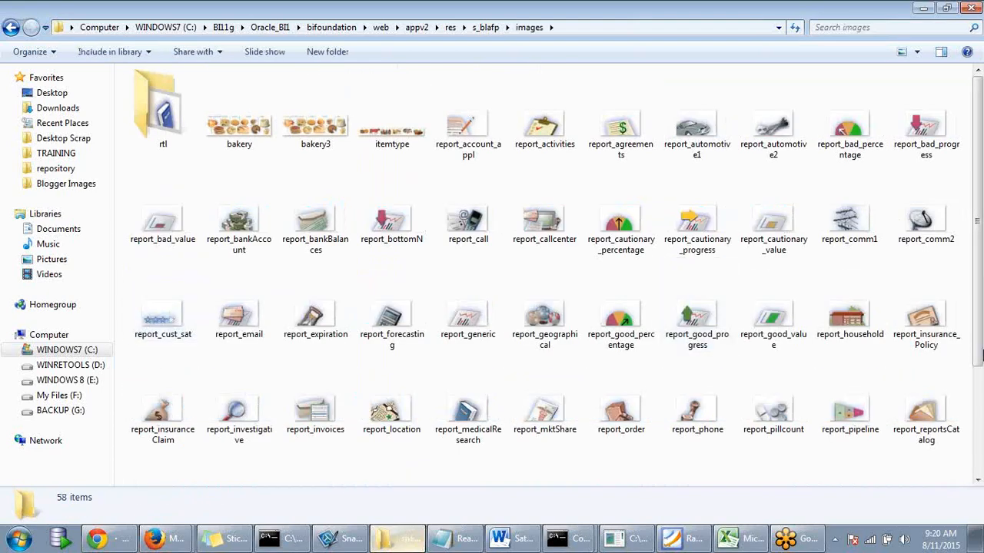
mouse_move(978, 150)
left_mouse_down()
mouse_move(978, 246)
mouse_move(981, 131)
left_mouse_up()
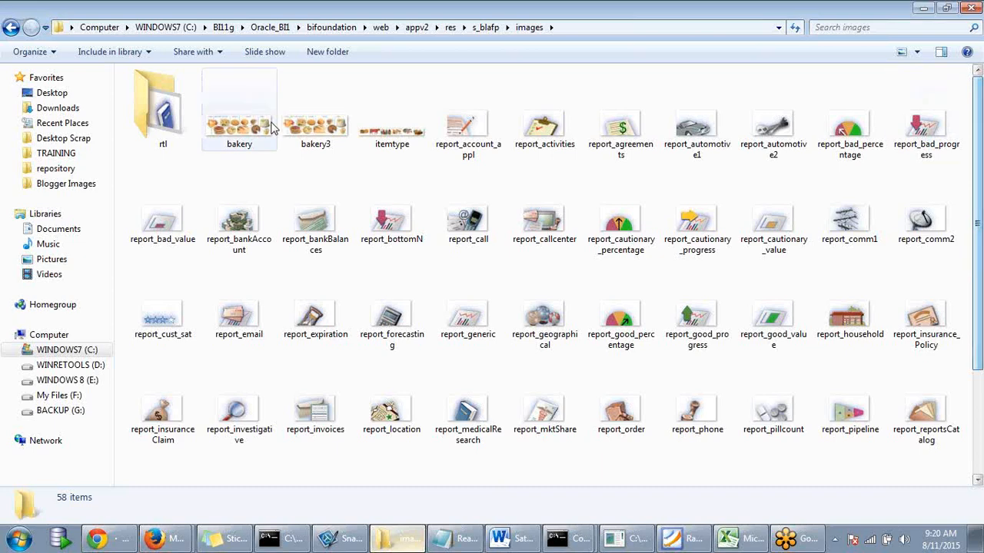
left_click(400, 145)
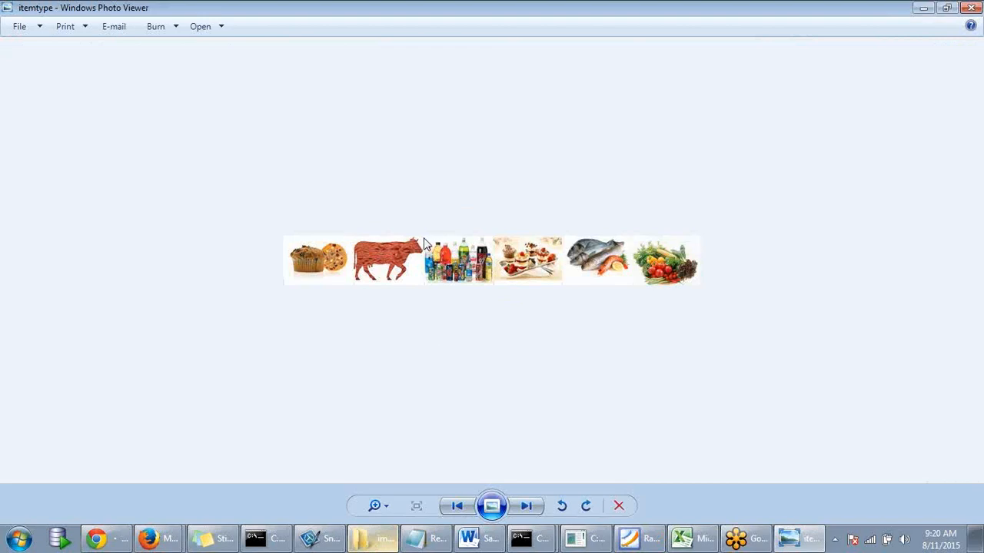
left_click(971, 9)
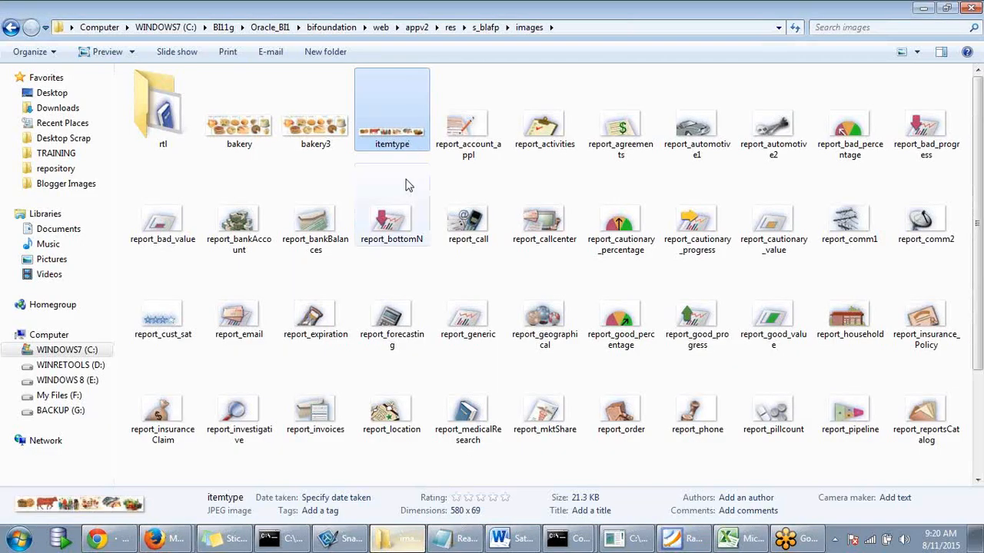
scroll(377, 161, "down", 1)
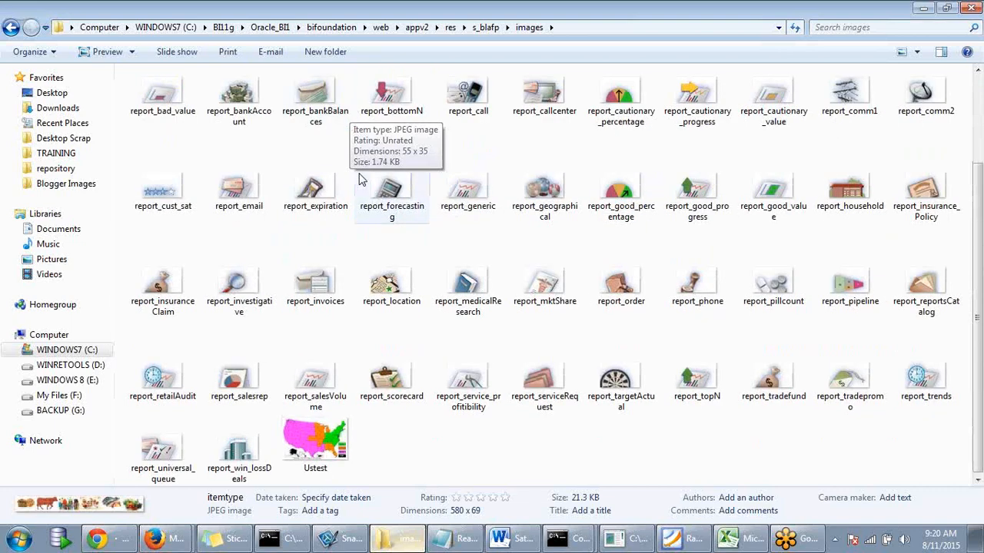
scroll(377, 161, "up", 1)
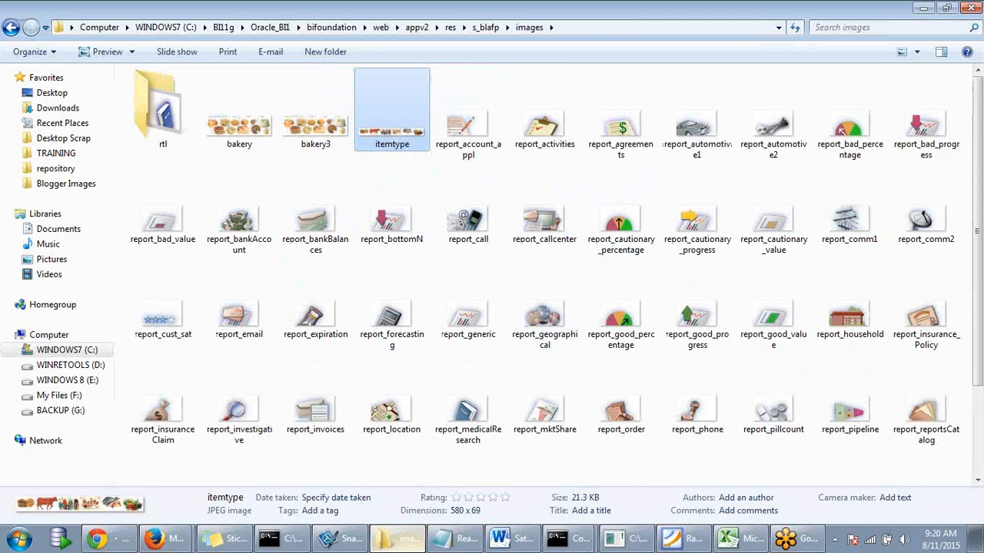
key("alt+Tab")
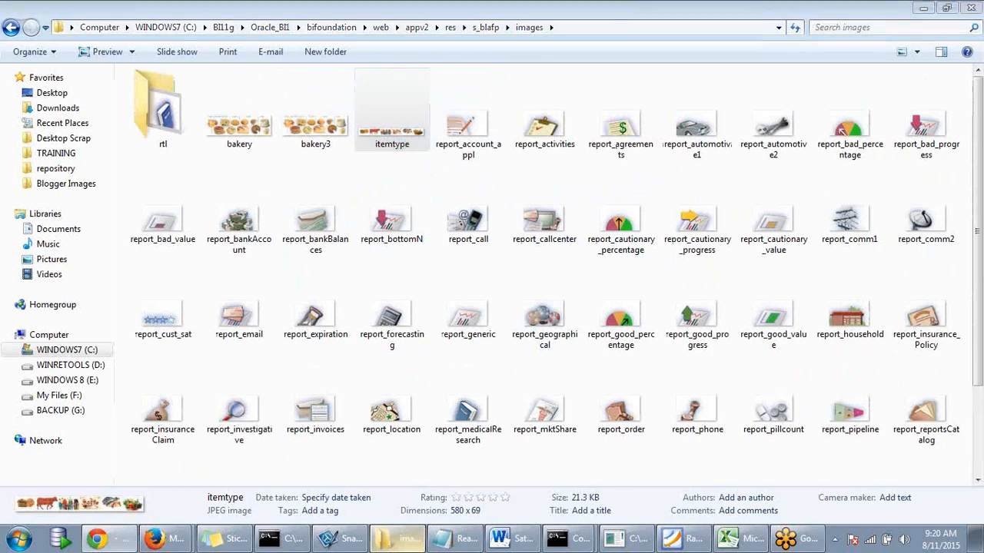
left_click(100, 27)
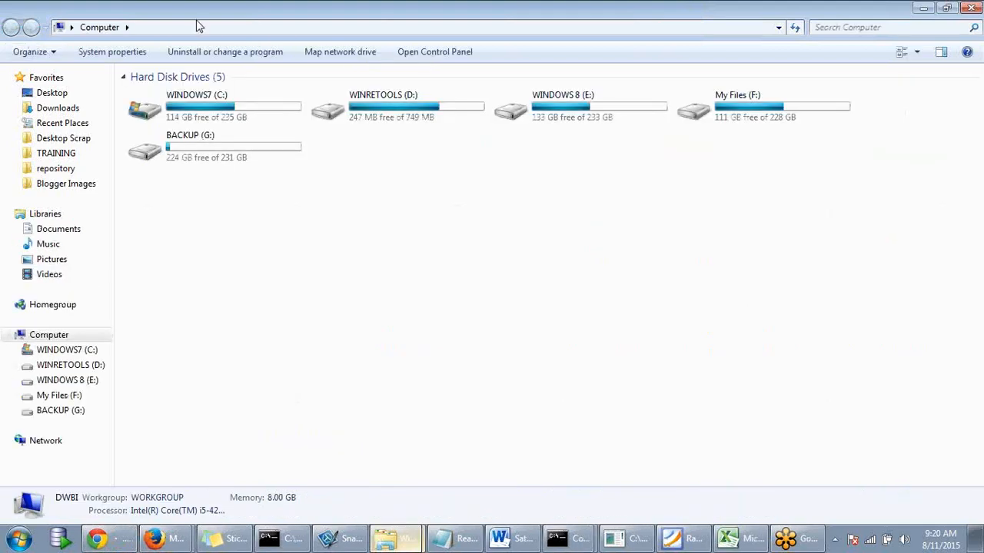
- Go to the deployed tmp\_WL_user\analytics_11.1.1\...\s_blafp\images folder by pasting its path
left_click(196, 27)
type("C:\\BI11g\\user_projects\\domains\\bifoundation_domain\\servers\\AdminServer\\tmp\\_WL_user\\analytics_11.1.1\\silp1v\\war\\res\\s_blafp\\images")
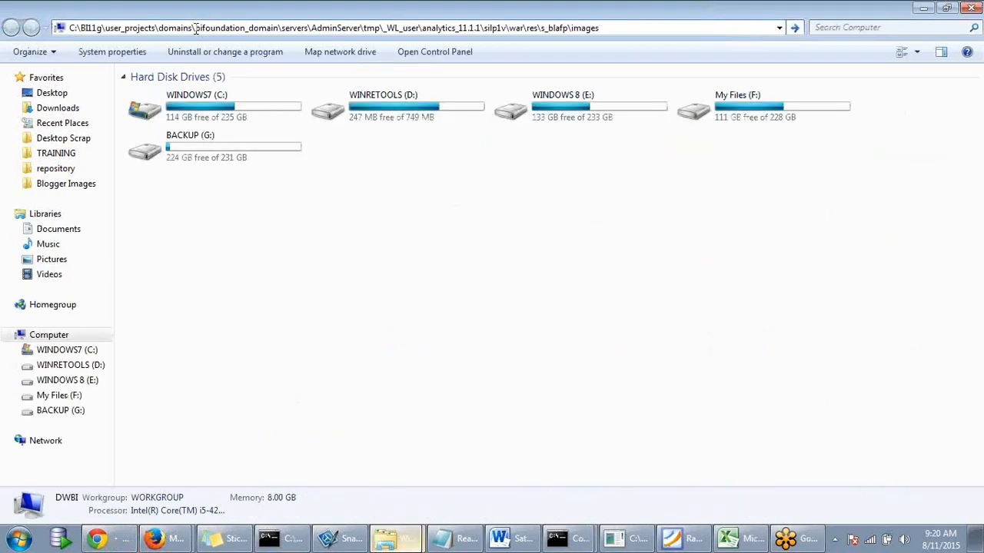
key("Return")
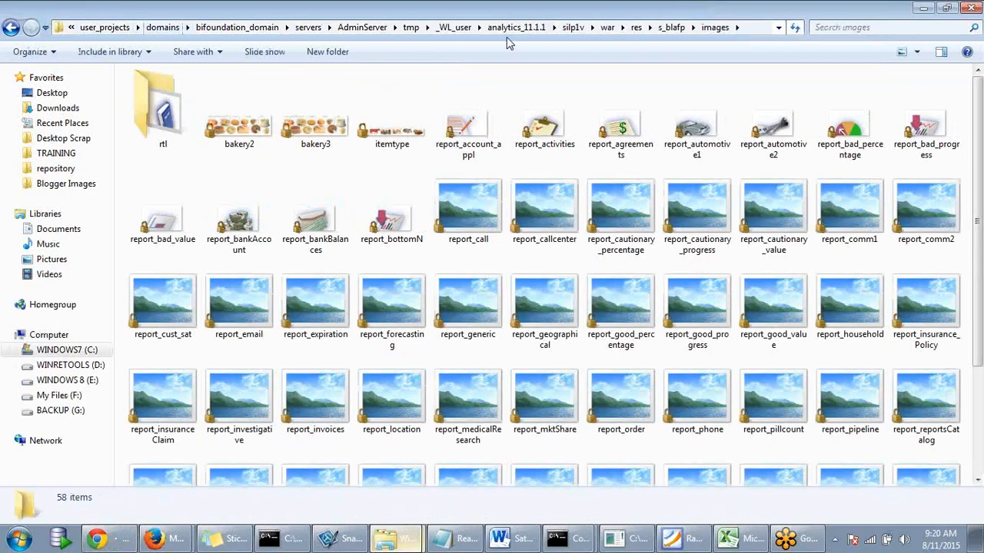
- Restore and reposition the deployed images window, then bring back the Oracle BIEE Home page
left_click(947, 8)
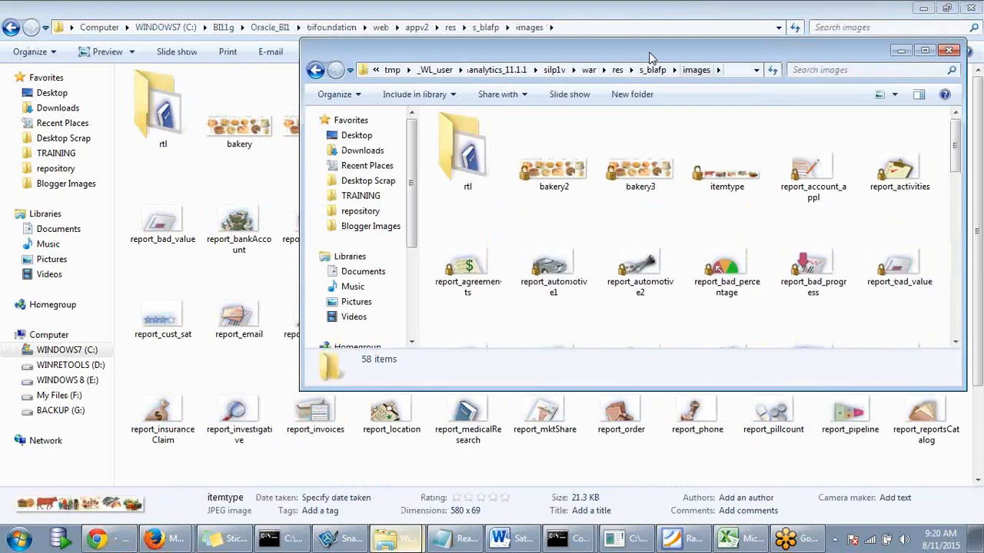
left_click_drag(649, 57, 603, 88)
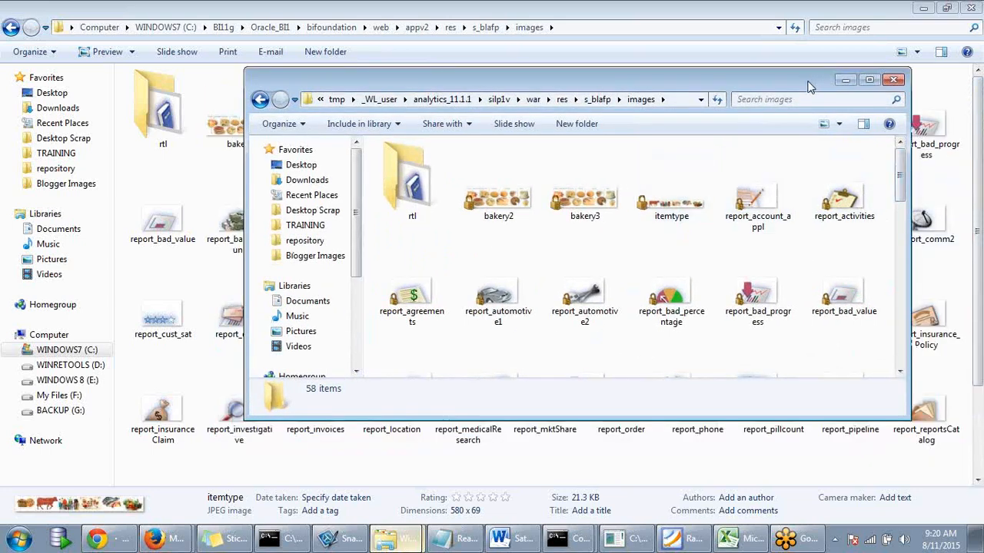
left_click_drag(809, 87, 811, 98)
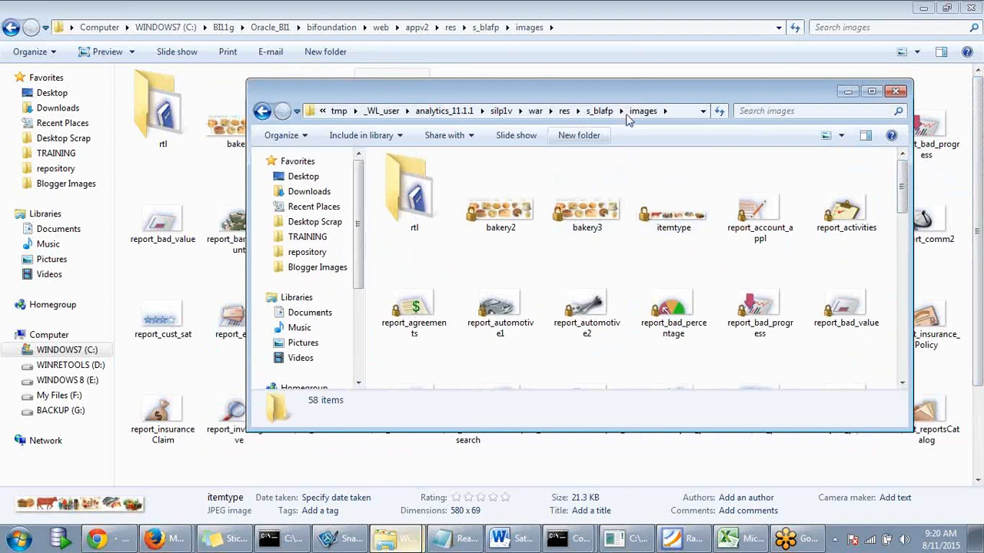
left_click_drag(629, 92, 628, 75)
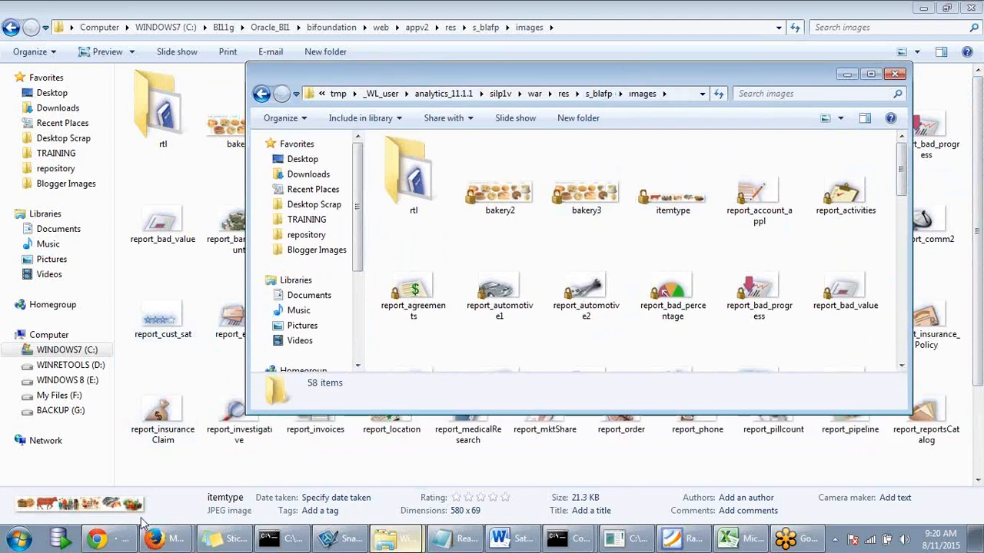
mouse_move(158, 540)
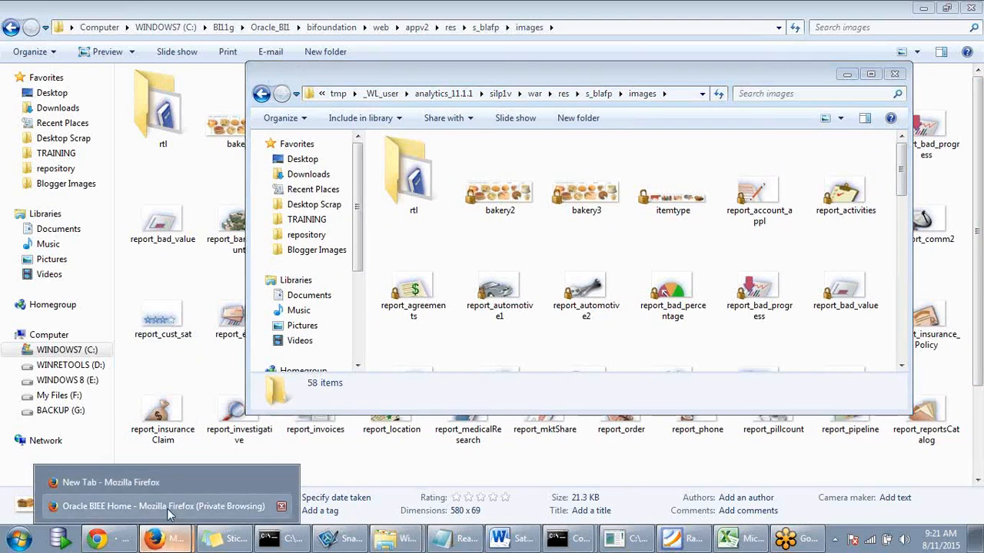
left_click(168, 509)
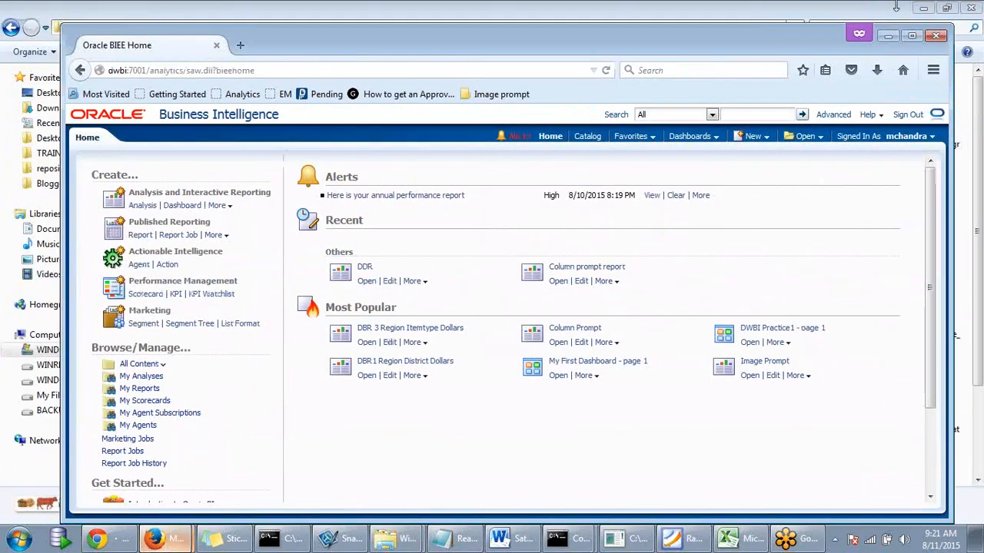
- Open a private browsing tab and load localhost:7001
left_click_drag(438, 37, 565, 297)
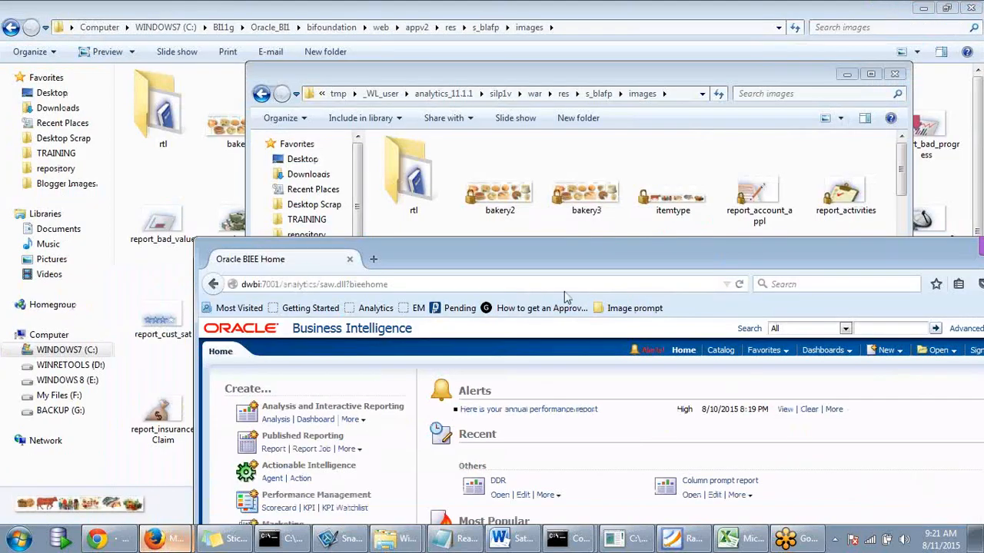
left_click(531, 283)
key("ctrl+t")
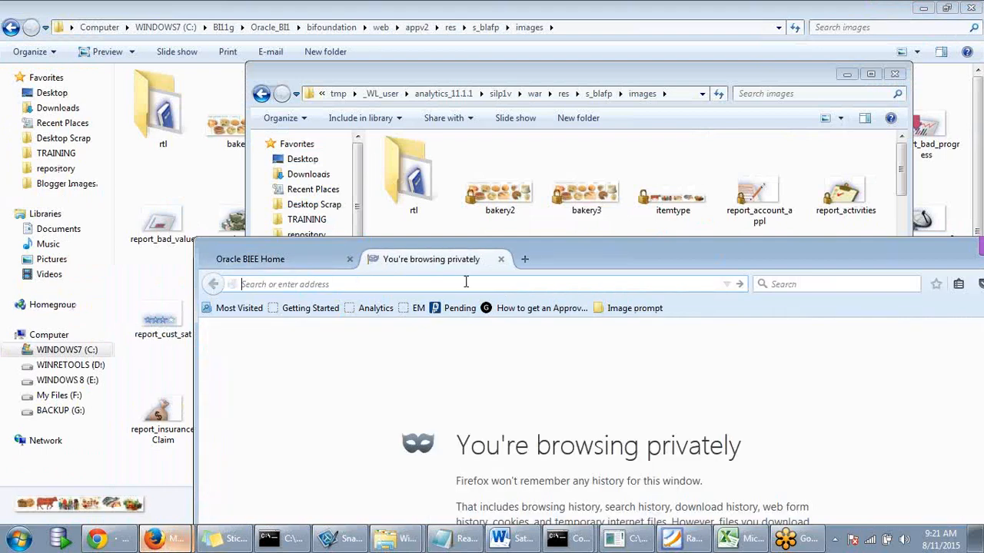
type("loc")
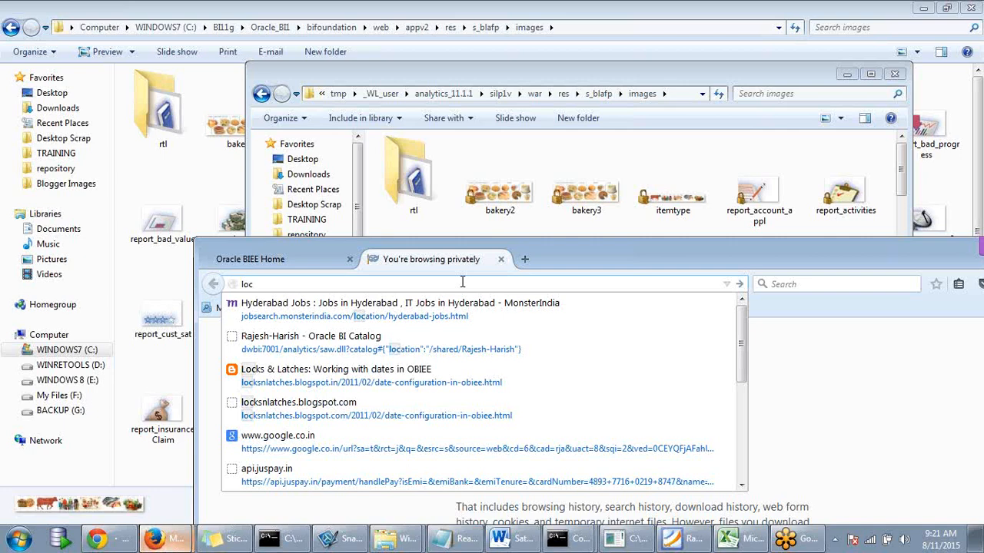
scroll(444, 357, "down", 3)
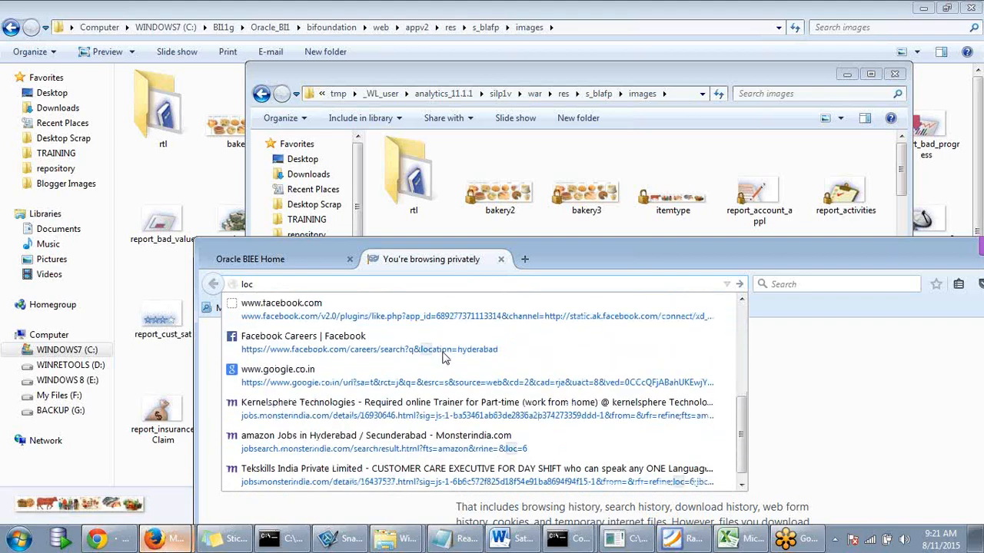
scroll(443, 357, "up", 3)
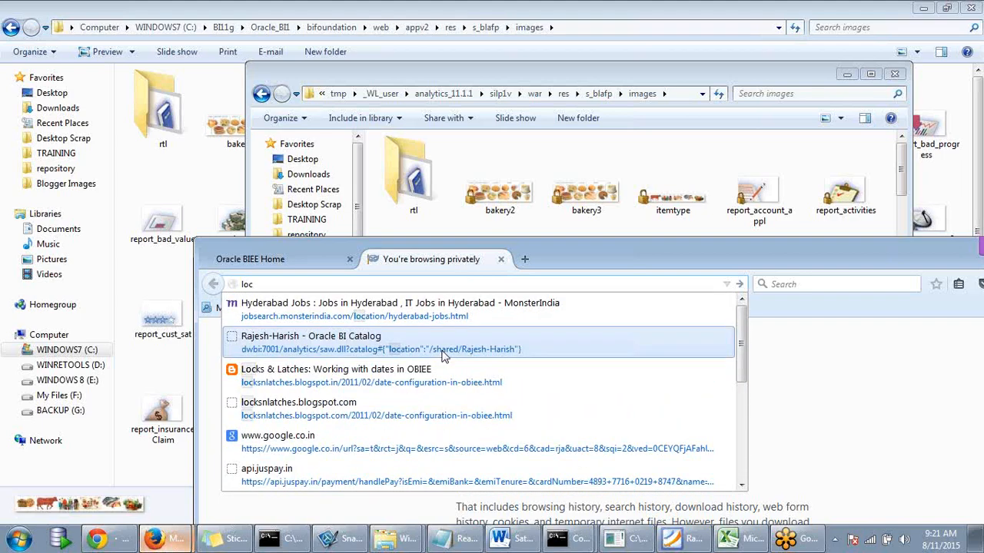
type("al")
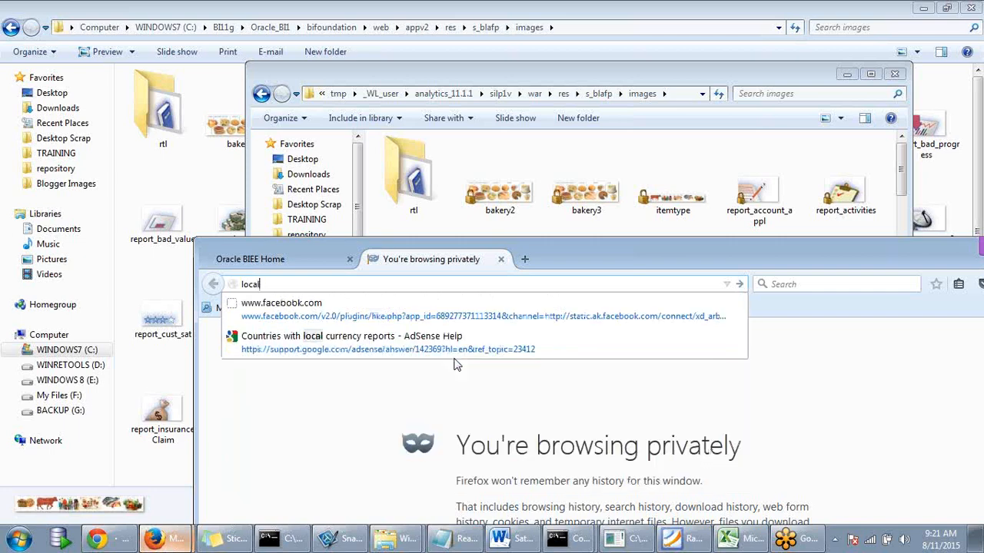
type("host:7001")
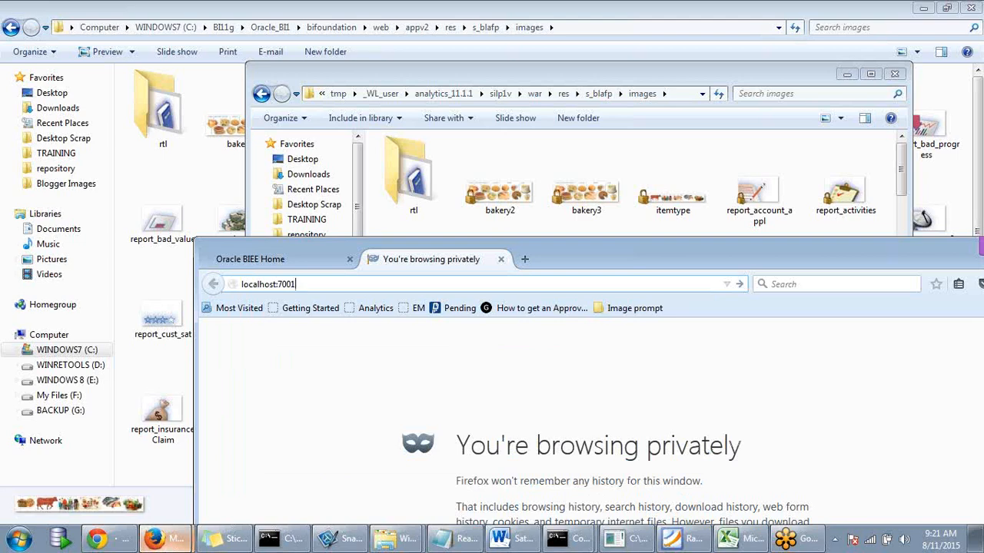
key("Return")
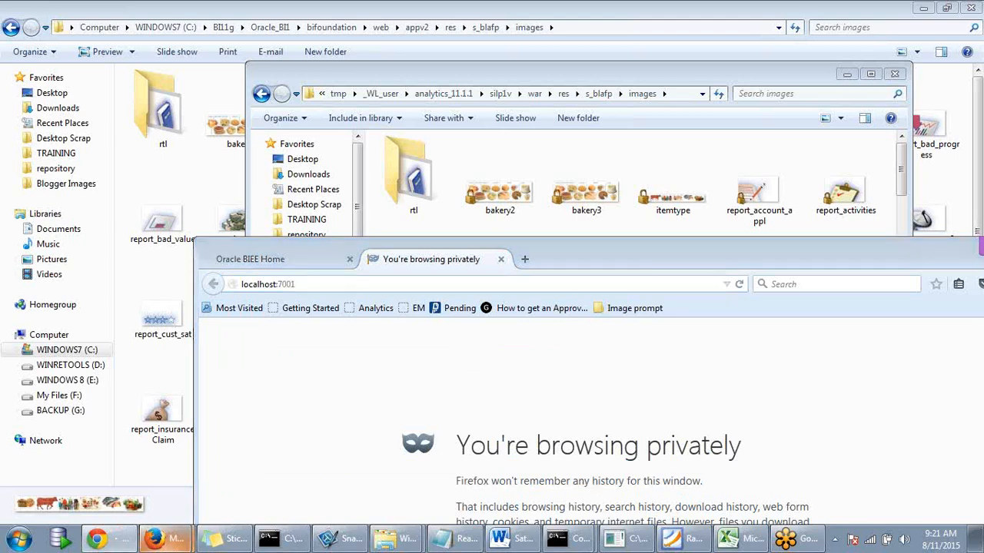
- Load the dwbi:7001/analytics/res/s_blafp/images/itemtype.jpg image URL in that tab
double_click(305, 295)
key("ctrl+a")
type("http://dwbi:7001/analytics/res/s_blafp/images/itemtype.jpg")
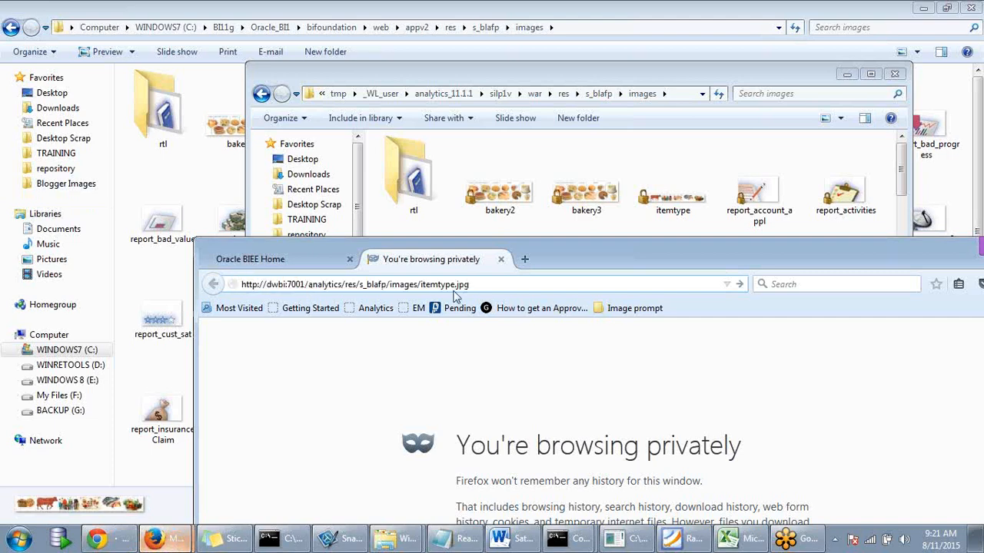
key("Return")
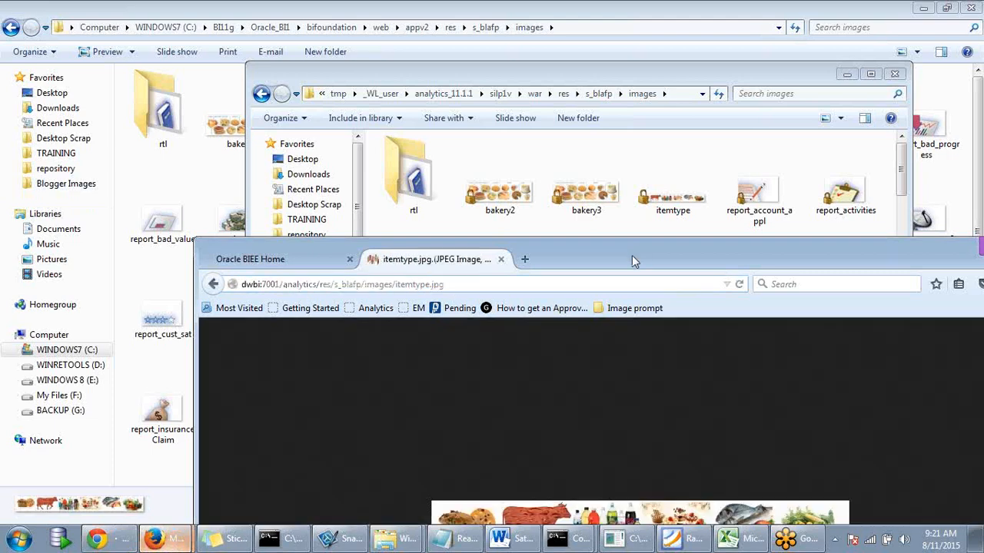
left_click_drag(388, 275, 405, 185)
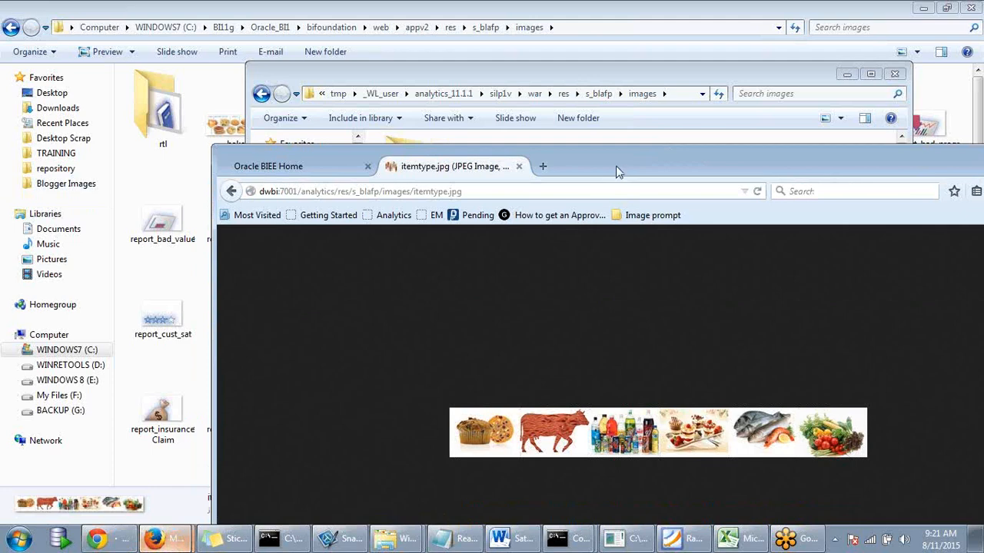
left_click_drag(604, 175, 595, 295)
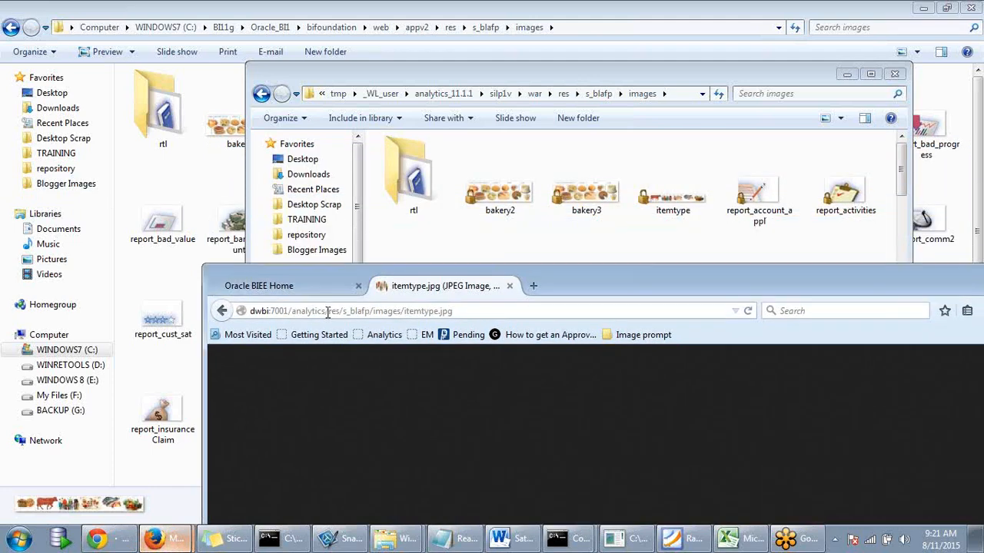
left_click_drag(329, 310, 246, 312)
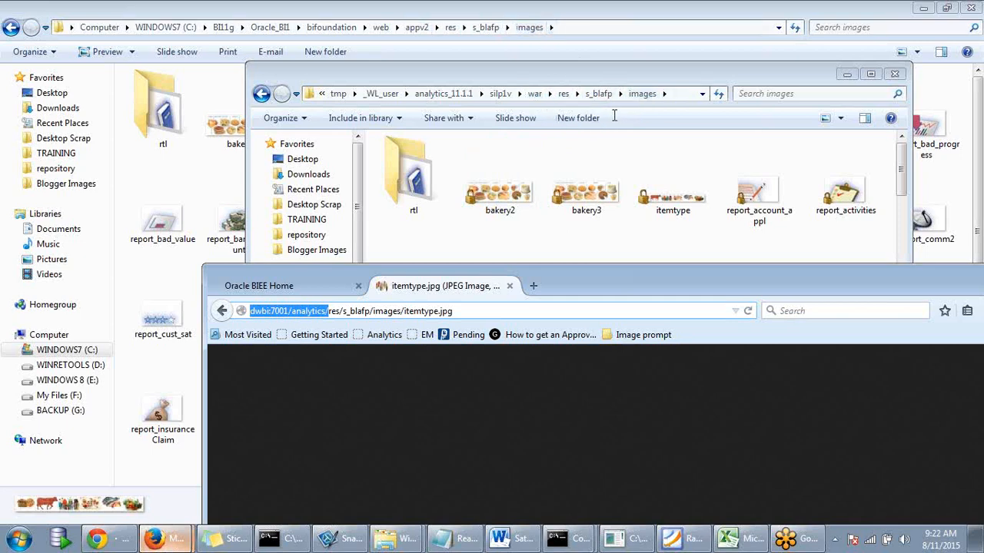
left_click(465, 311)
- Reposition the browser window and highlight the full itemtype.jpg image address
left_click_drag(617, 283, 582, 157)
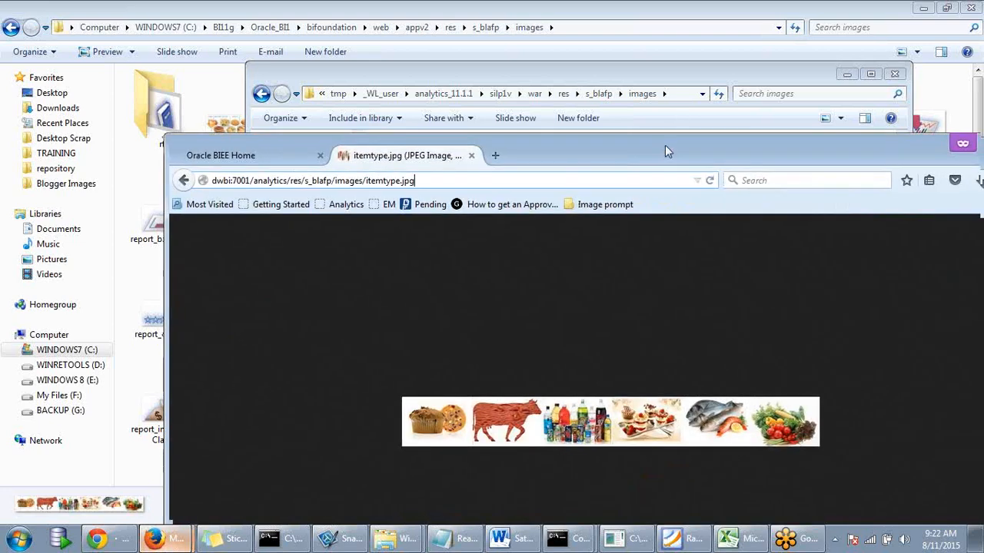
left_click_drag(671, 159, 654, 133)
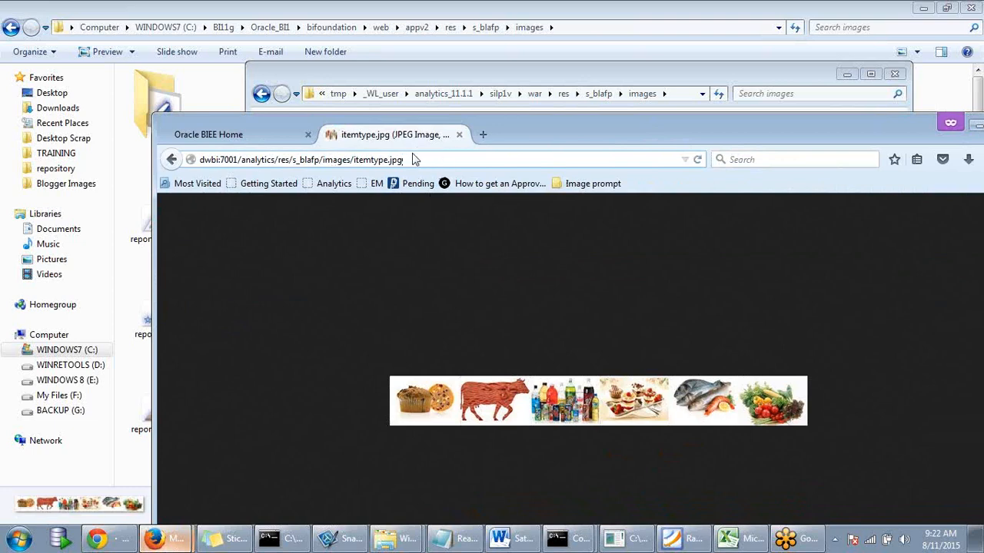
left_click_drag(419, 160, 217, 159)
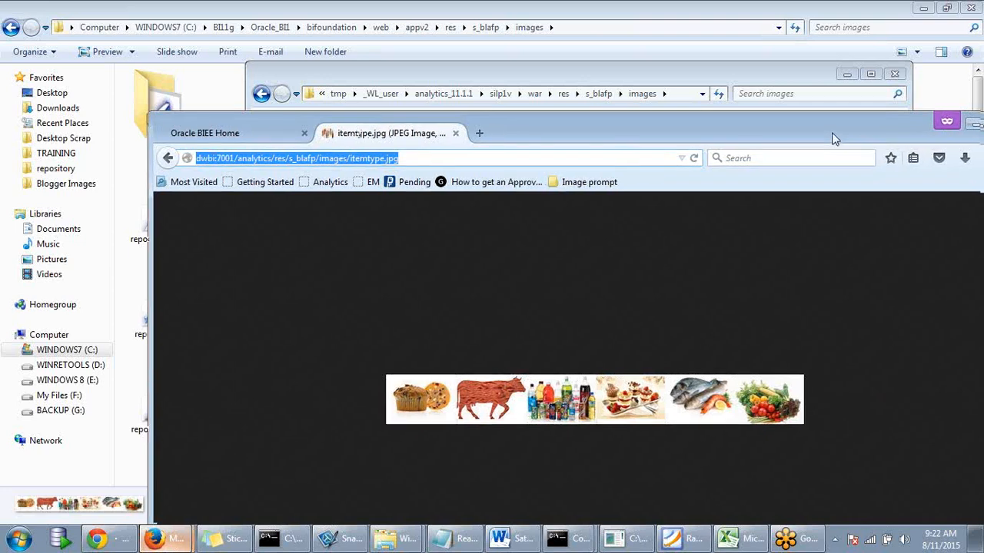
left_click_drag(835, 139, 666, 115)
- Close the deployed images folder window and bring the itemtype.jpg browser window back
left_click(809, 104)
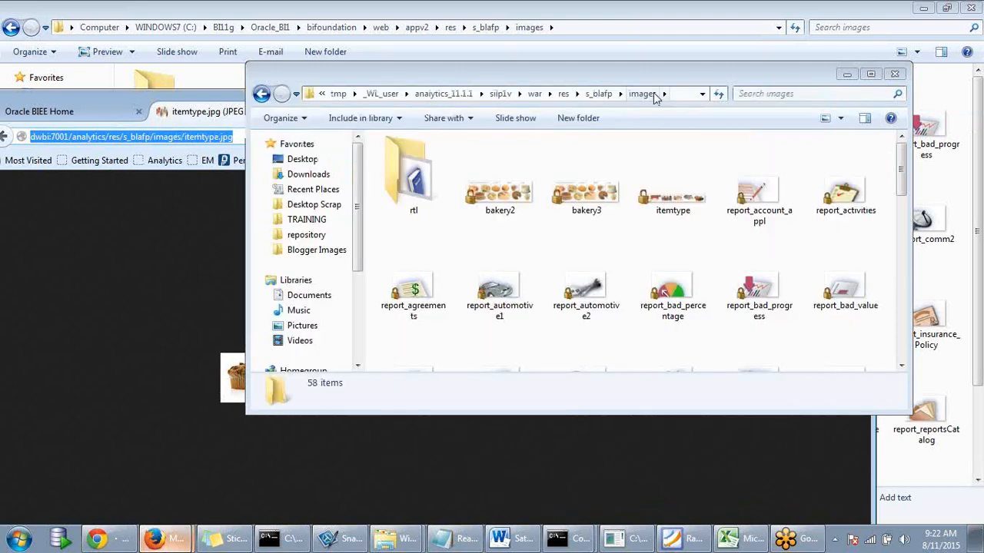
left_click(895, 74)
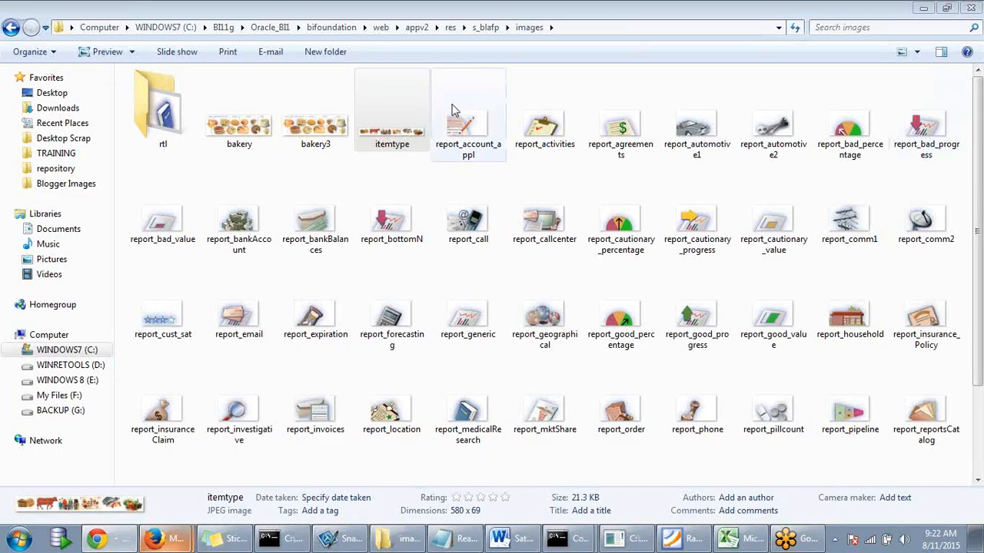
mouse_move(180, 546)
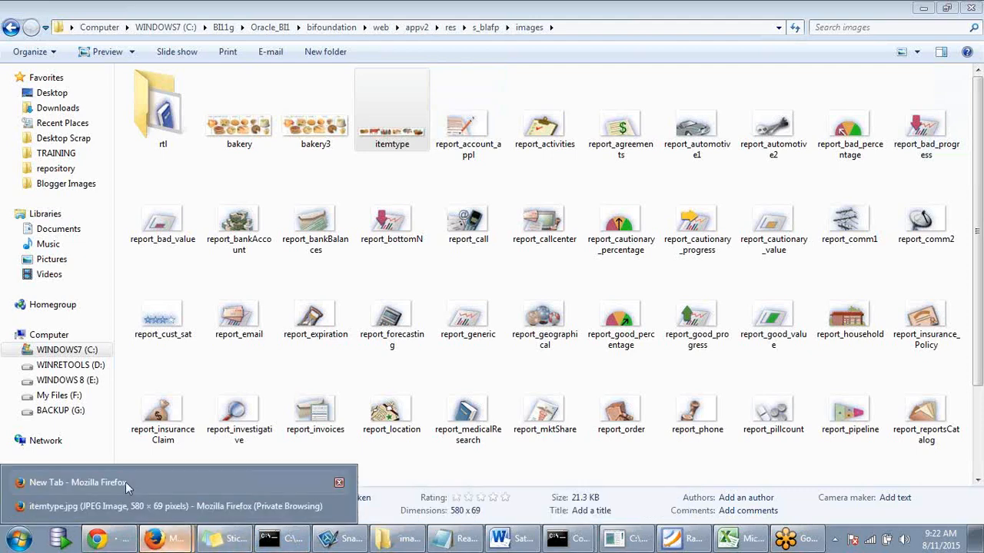
left_click(165, 505)
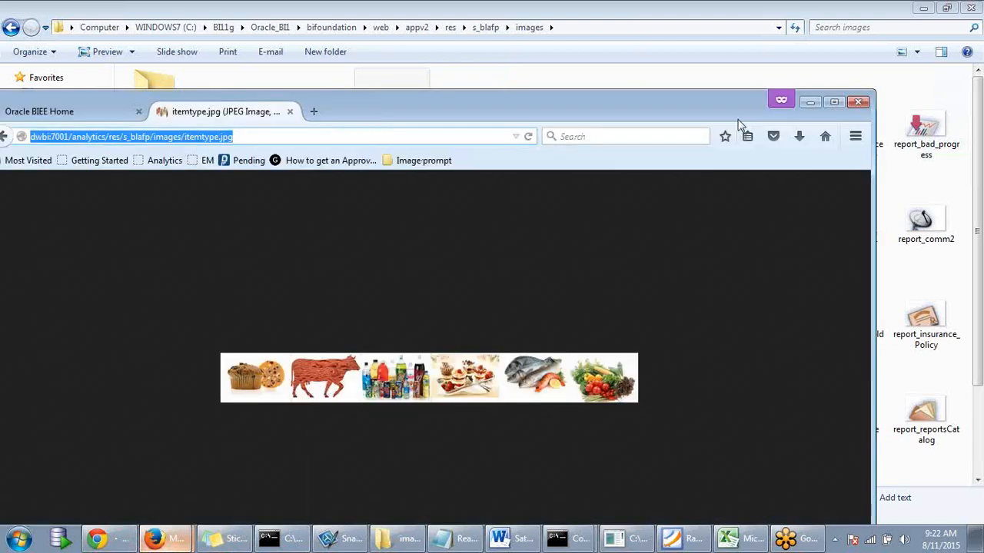
left_click_drag(718, 113, 961, 32)
- Switch to the Oracle BIEE Home tab, maximize the window and open Dashboards
left_click(349, 34)
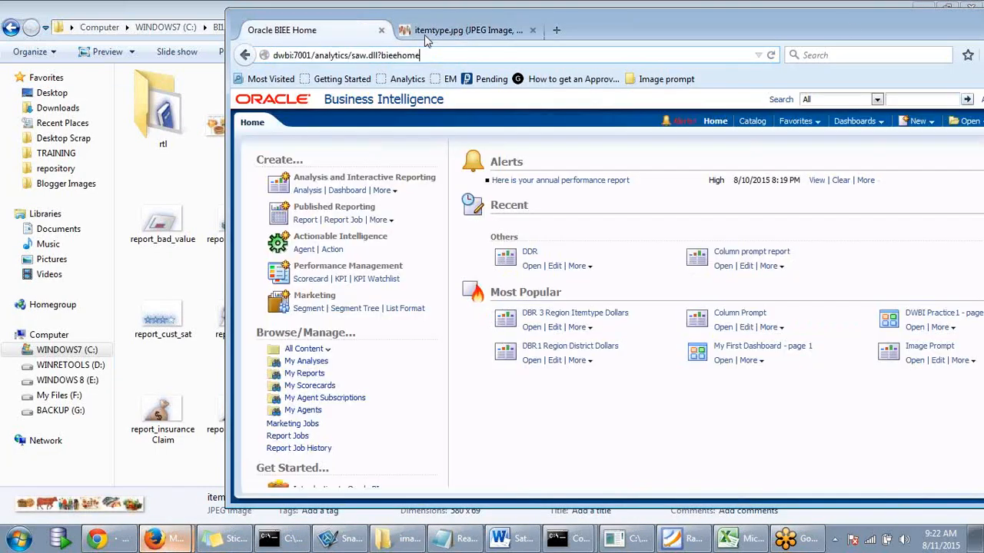
left_click_drag(844, 24, 688, 19)
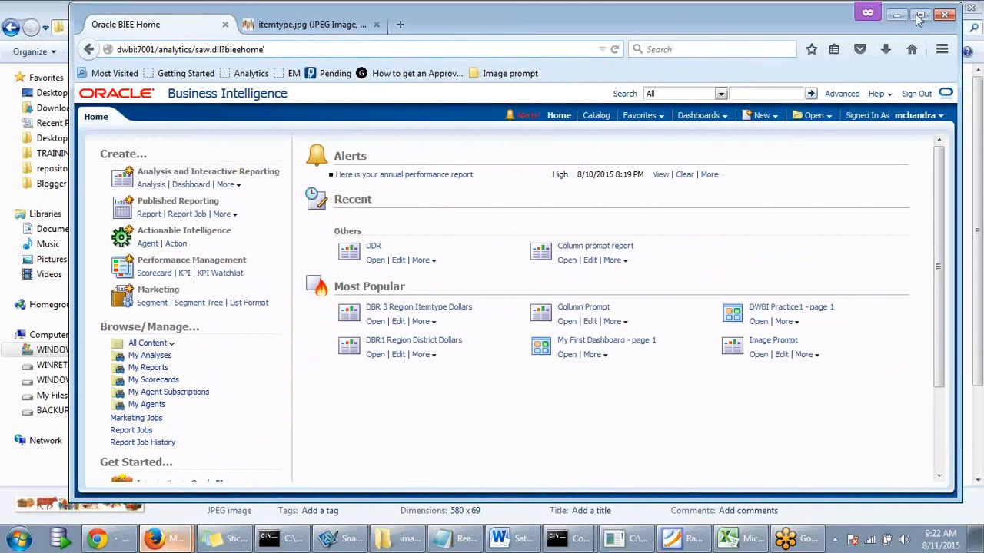
left_click(920, 15)
left_click(731, 105)
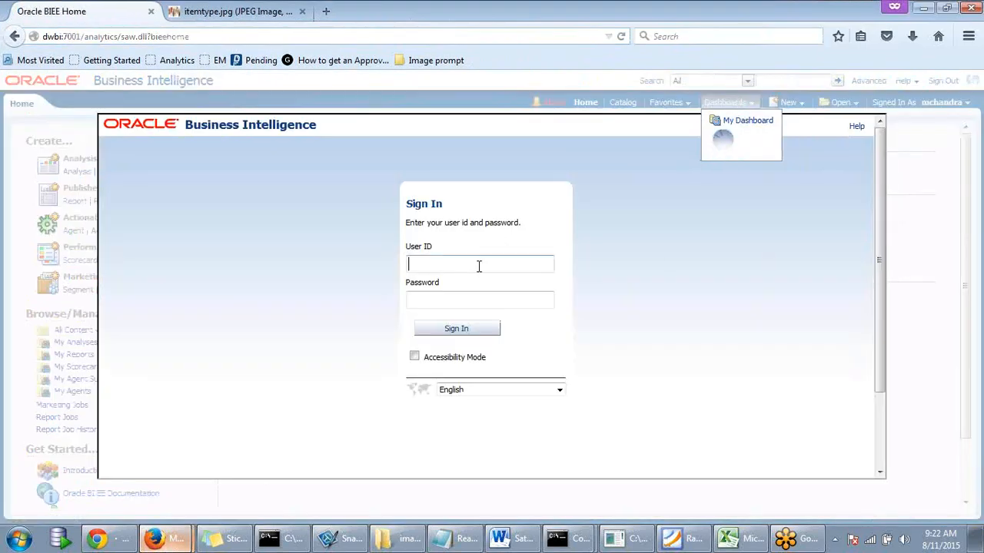
- Sign in with the suggested user ID and the account password, then return to BI Home
type("we")
key("Down")
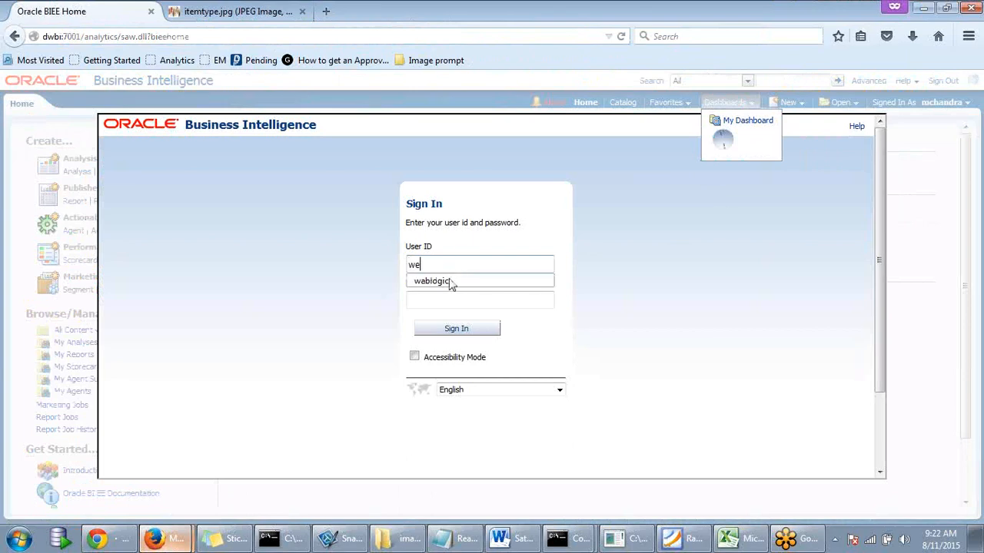
key("Return")
left_click(447, 298)
type("w")
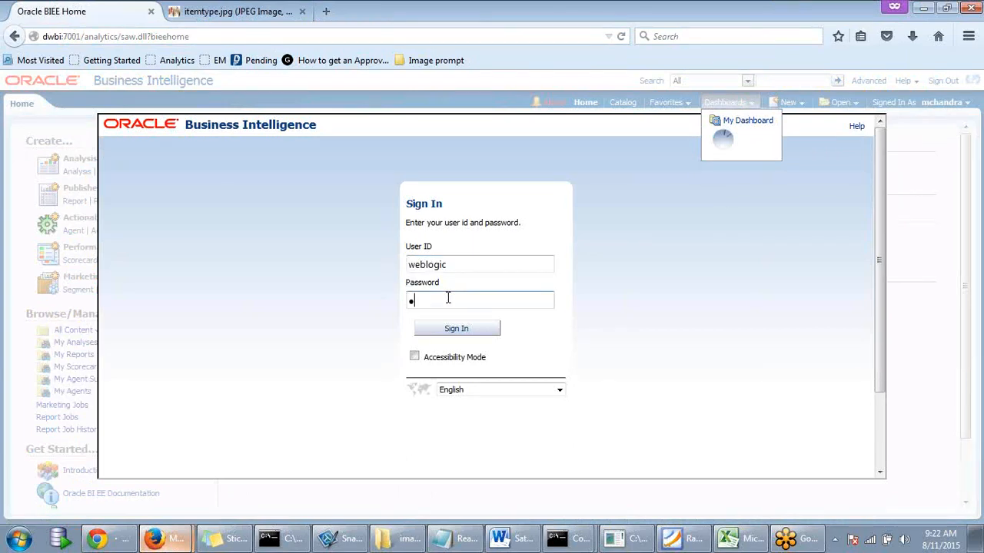
type("elcome1")
key("Return")
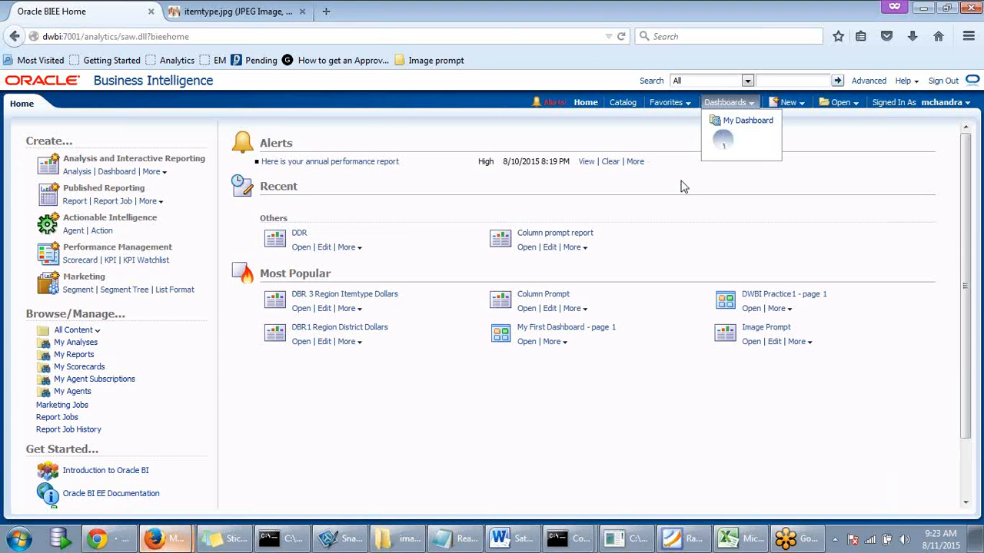
left_click(267, 22)
left_click(121, 16)
- Open the DWBI Practice1 dashboard from the Dashboards list
left_click(327, 13)
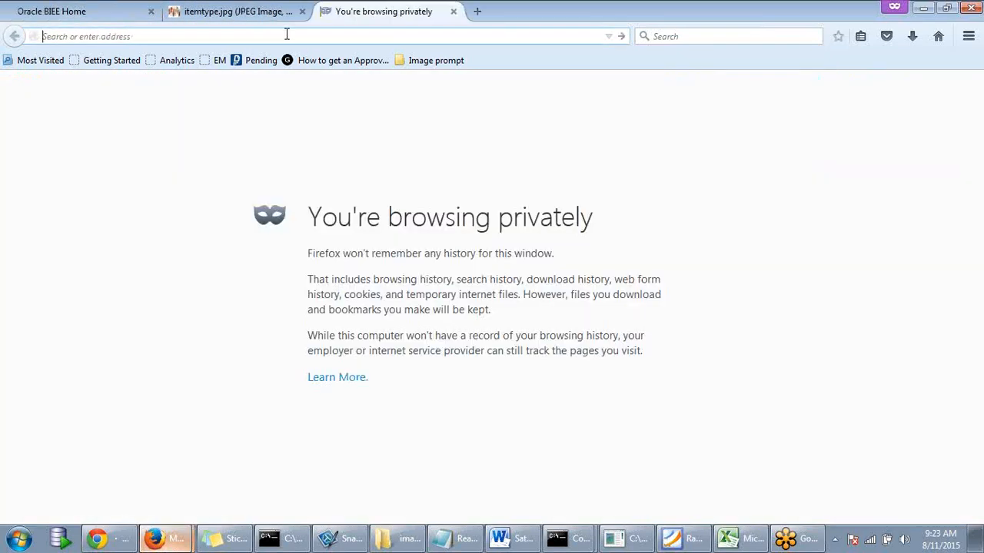
mouse_move(157, 538)
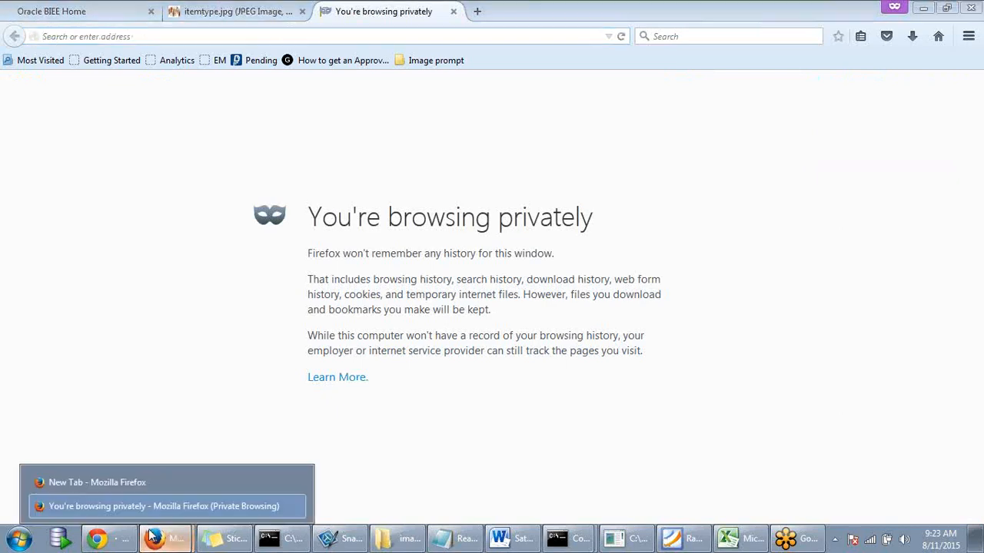
left_click(152, 484)
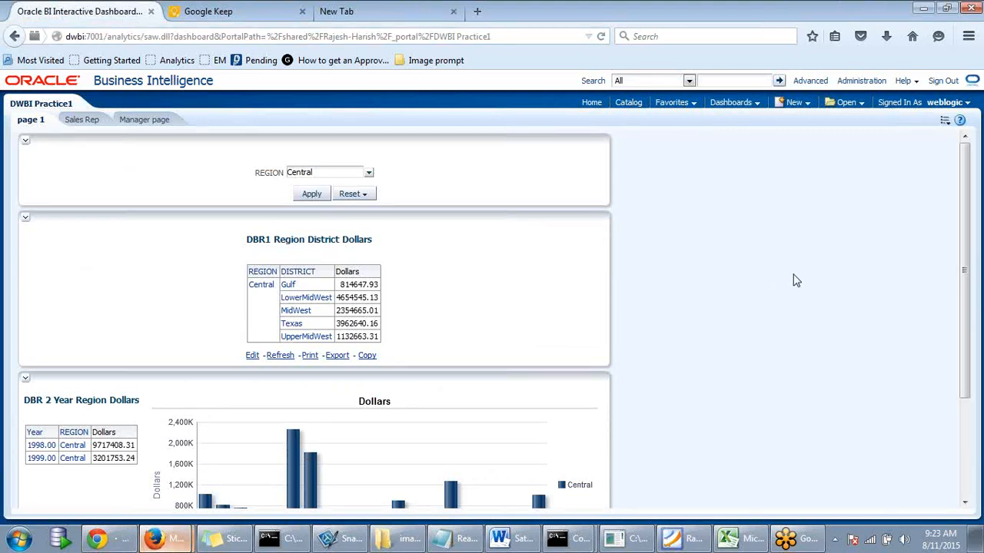
left_click(749, 105)
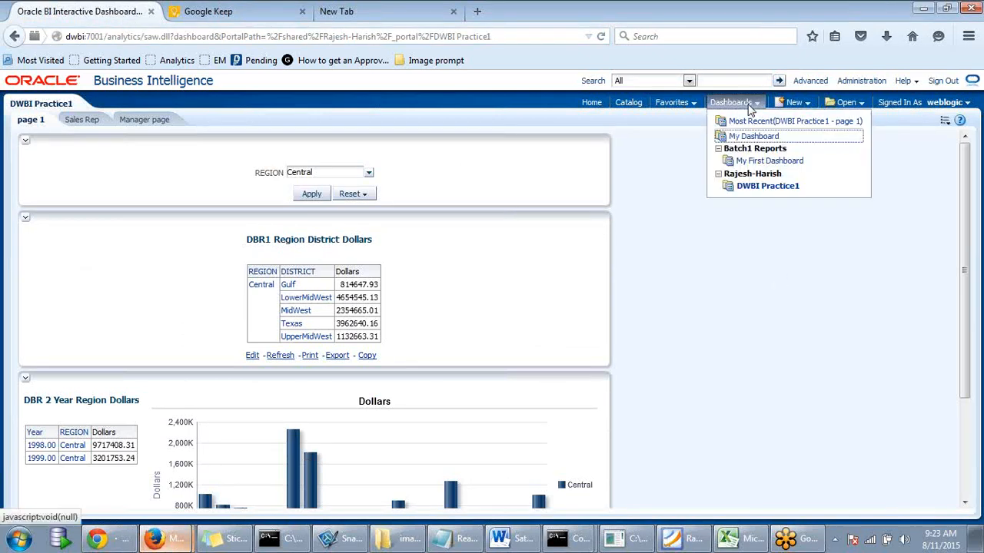
left_click(756, 185)
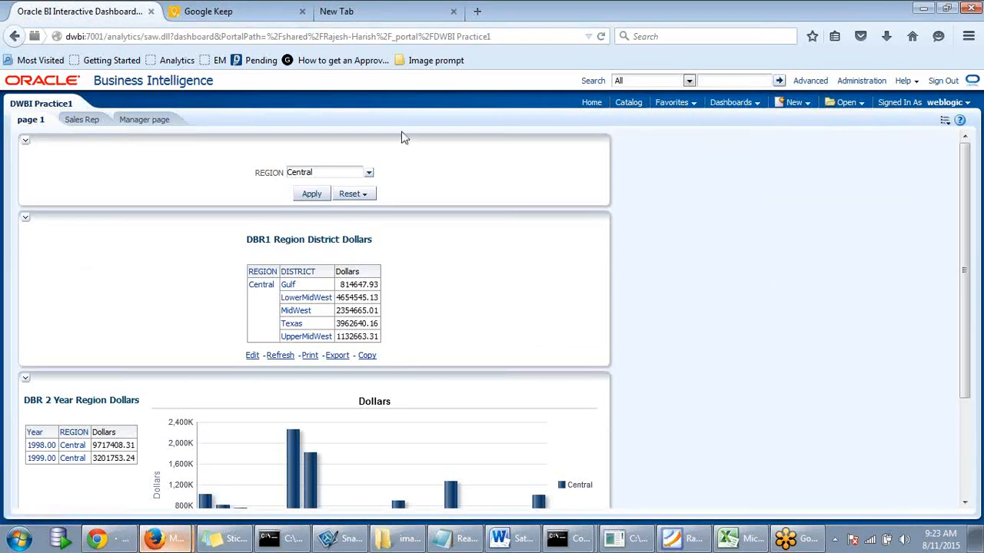
- Edit the dashboard and add a new page named Image Prompt
left_click(944, 121)
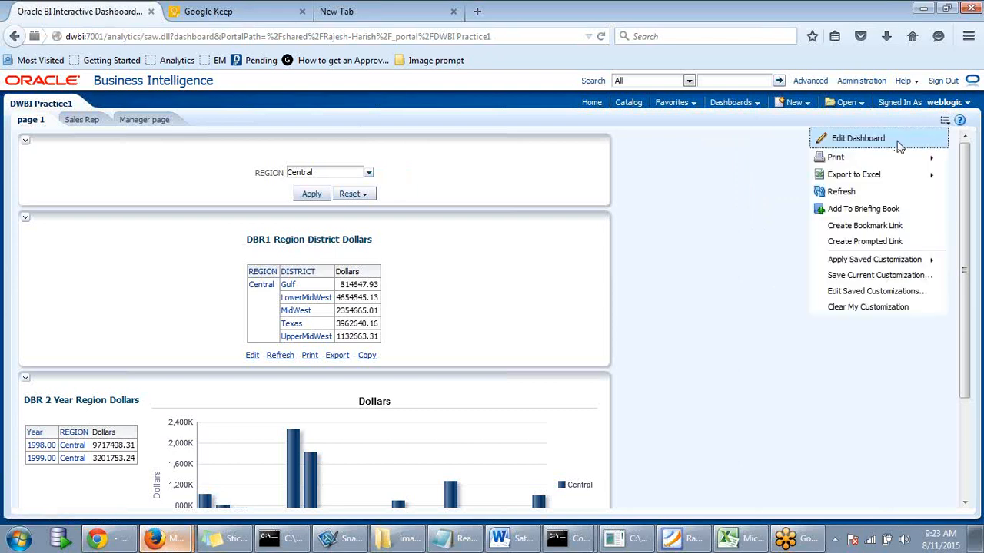
left_click(853, 138)
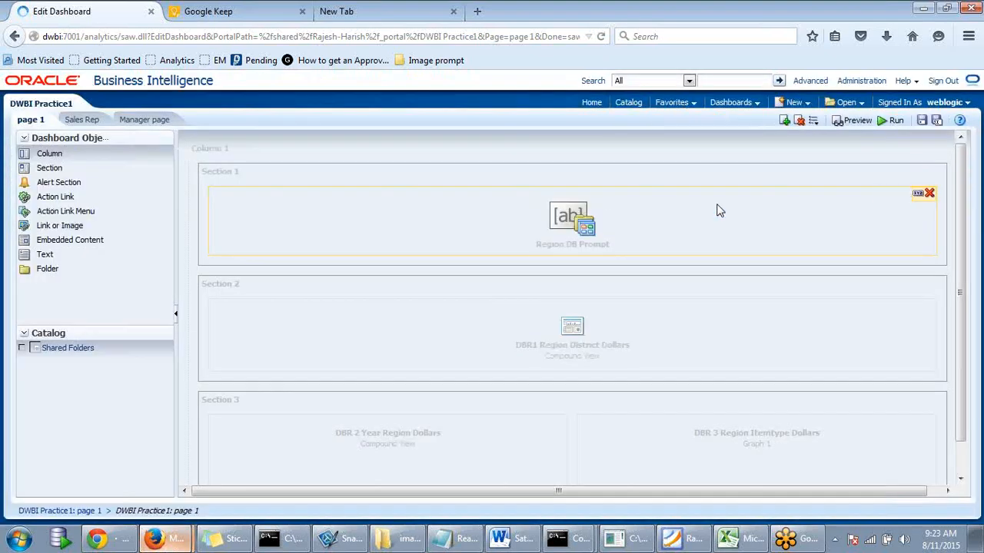
left_click(784, 121)
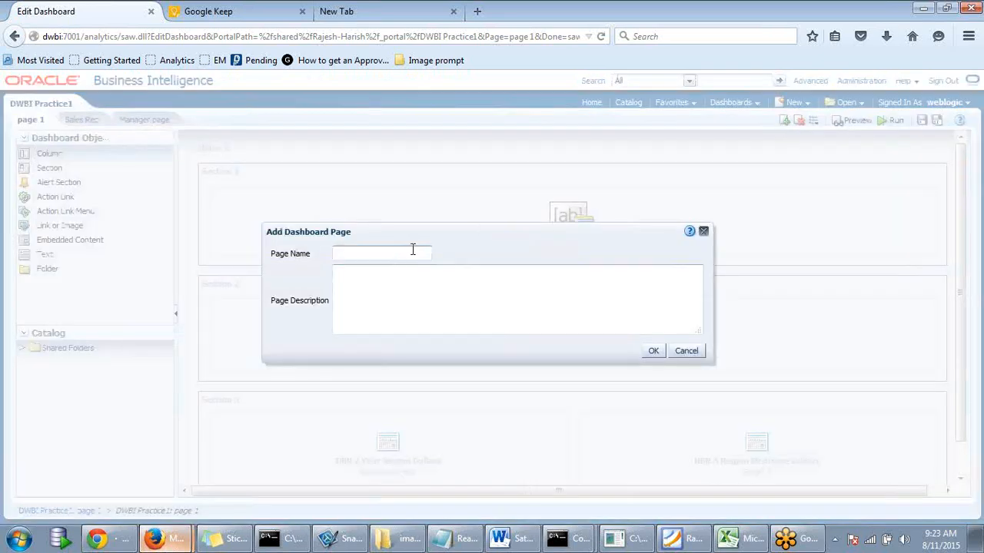
type("Image Prompt")
left_click(652, 351)
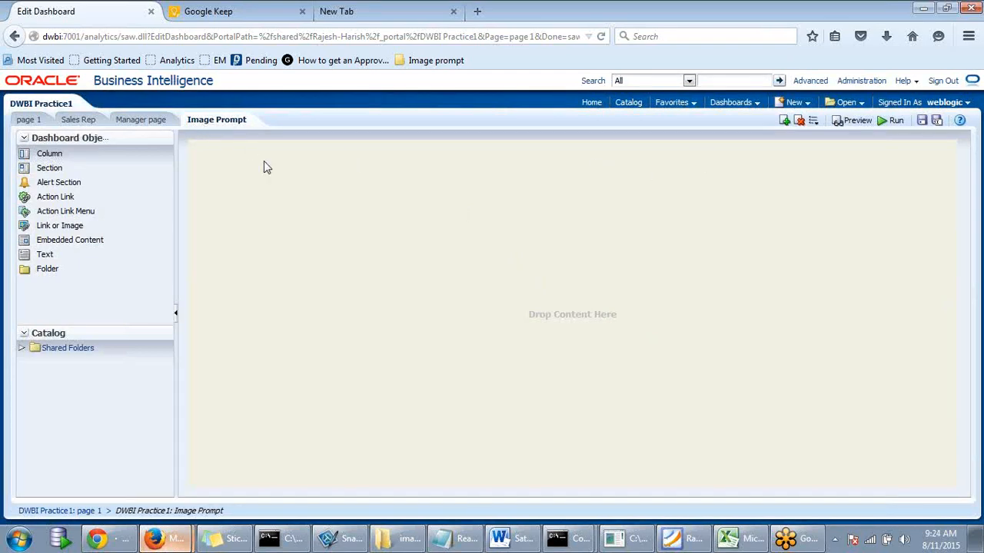
- Save the DWBI Practice1 dashboard with its new Image Prompt page
left_click(798, 102)
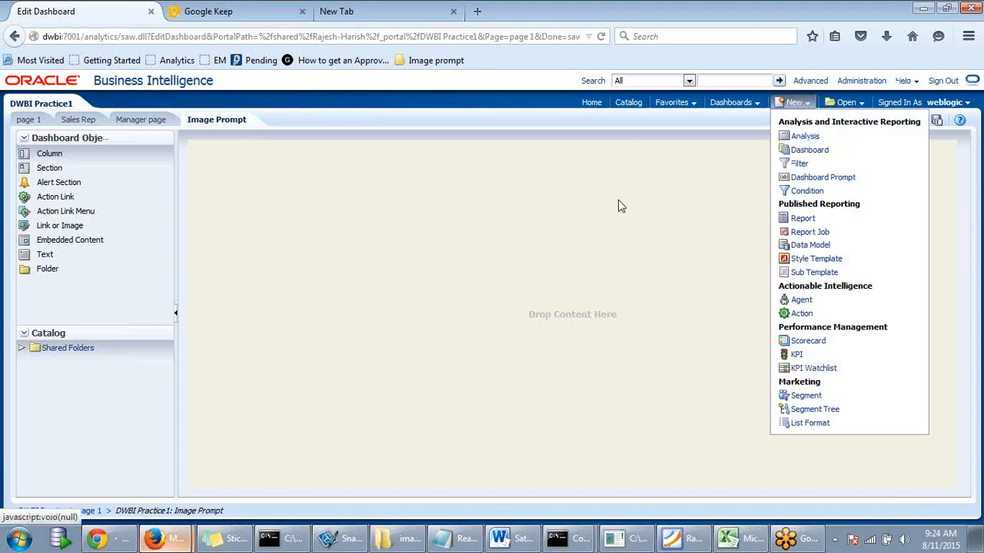
left_click(674, 191)
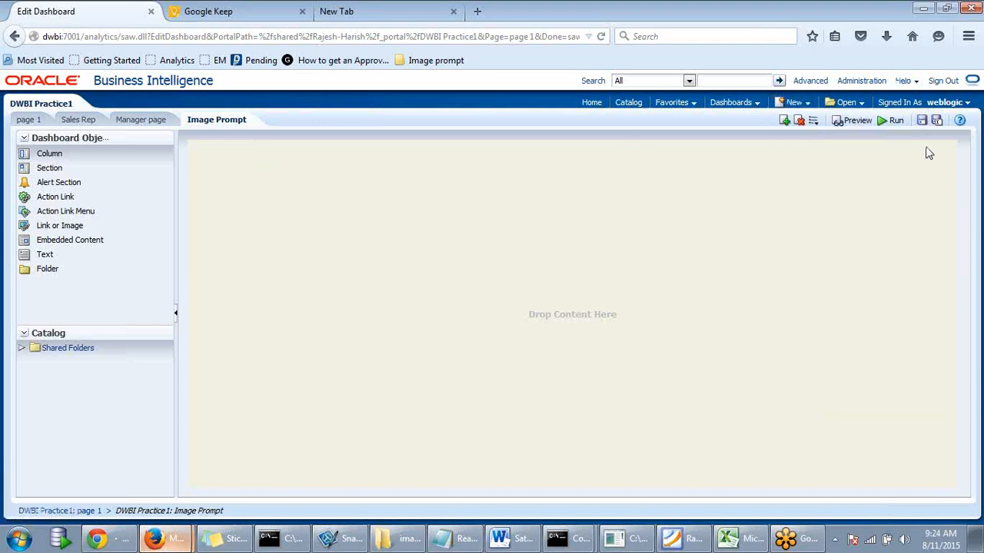
left_click(922, 121)
- Create a new dashboard prompt based on Sales Subject area M
left_click(806, 104)
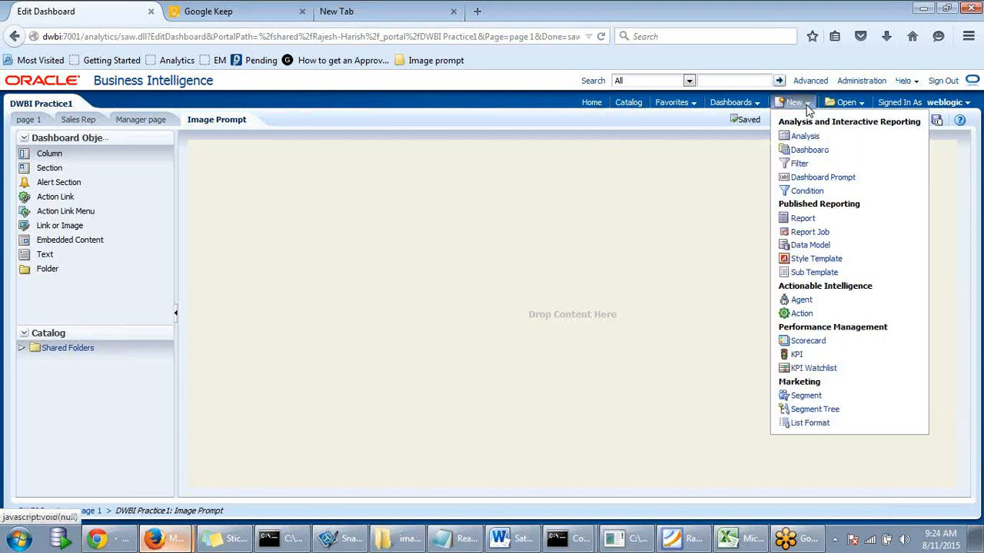
left_click(811, 180)
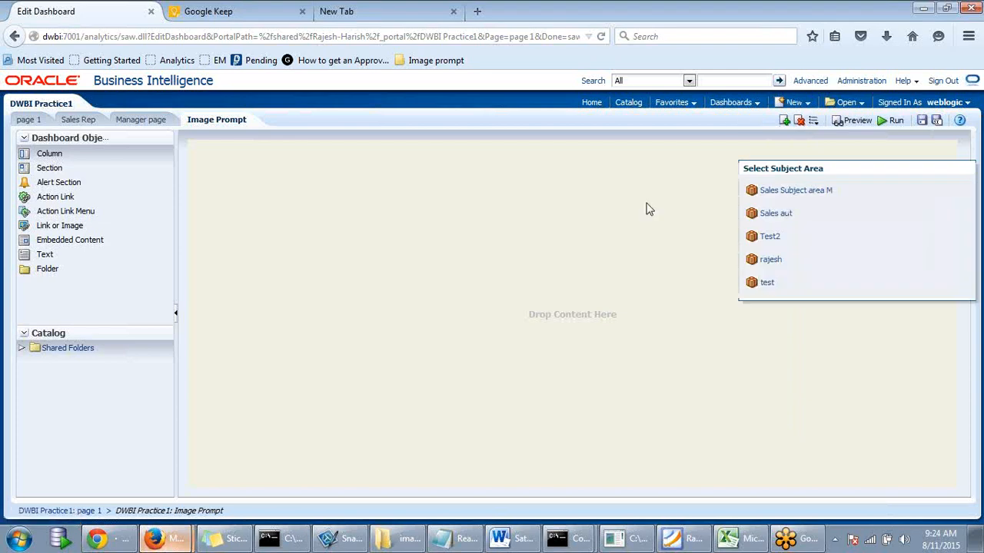
left_click(802, 198)
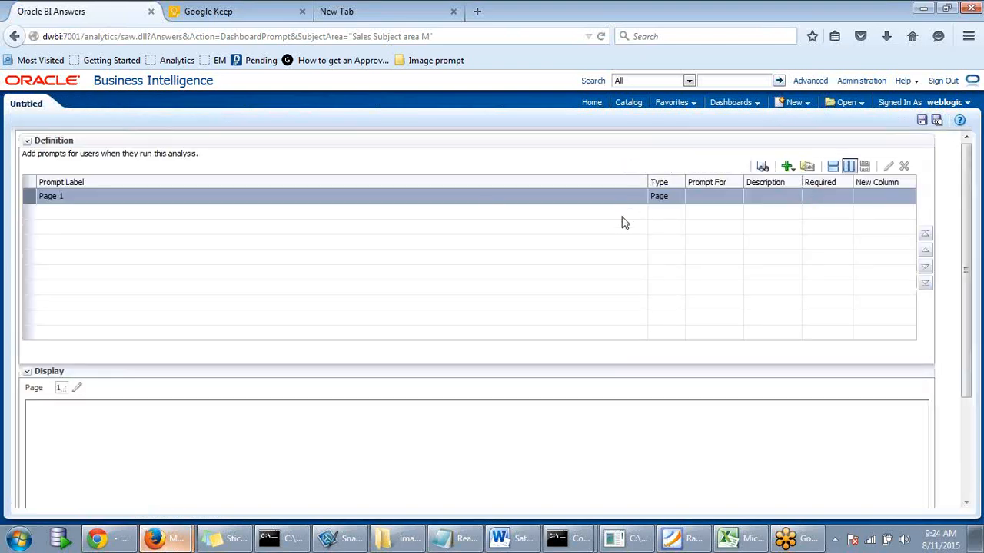
- Add an image prompt captioned 'Select Your Item Type', described 'Click on the corresponding image'
left_click(789, 167)
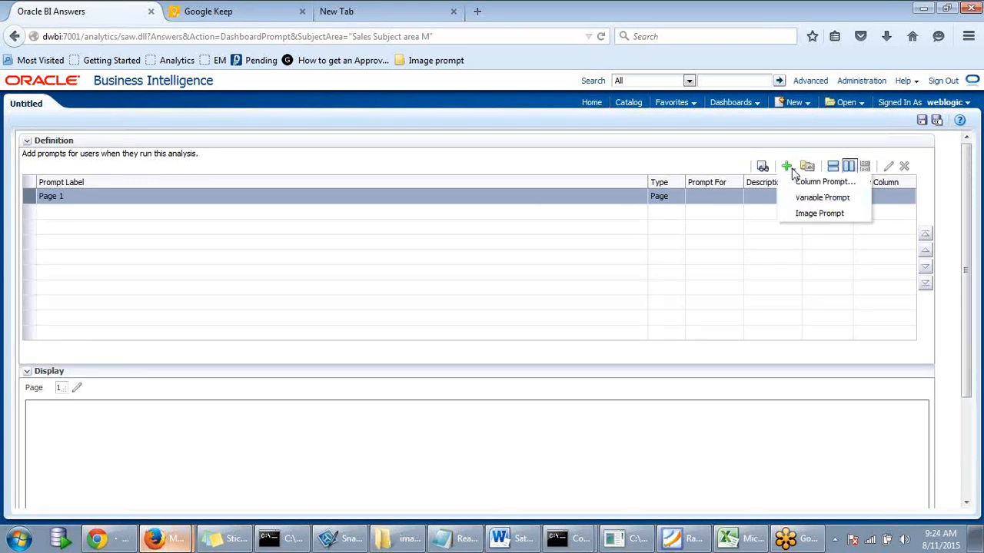
left_click(799, 215)
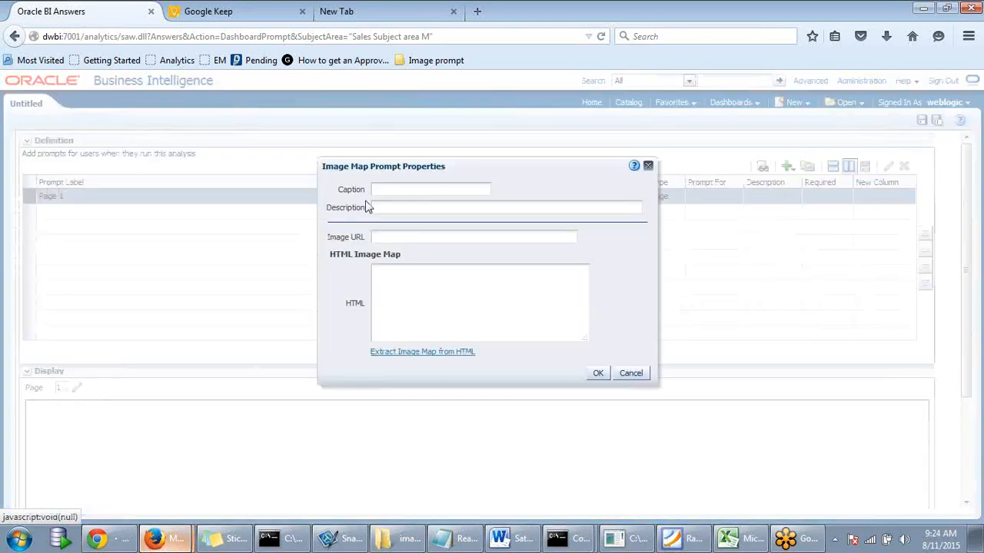
type("Select Your Item Type")
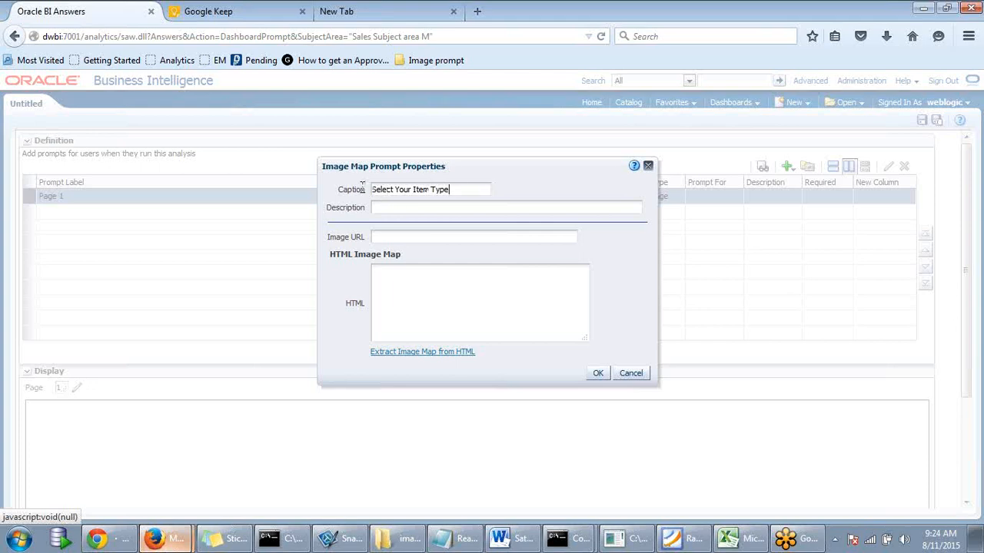
left_click(429, 209)
type("Click on the correspond")
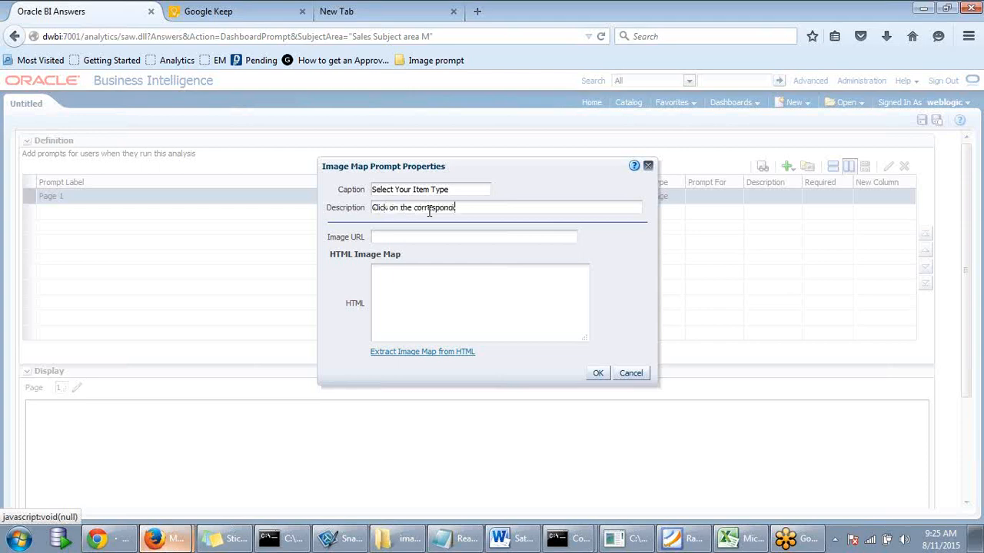
type("ing image")
- Set the prompt's image URL to itemtype.jpg and place the caret in the HTML box
left_click(404, 239)
key("ctrl+v")
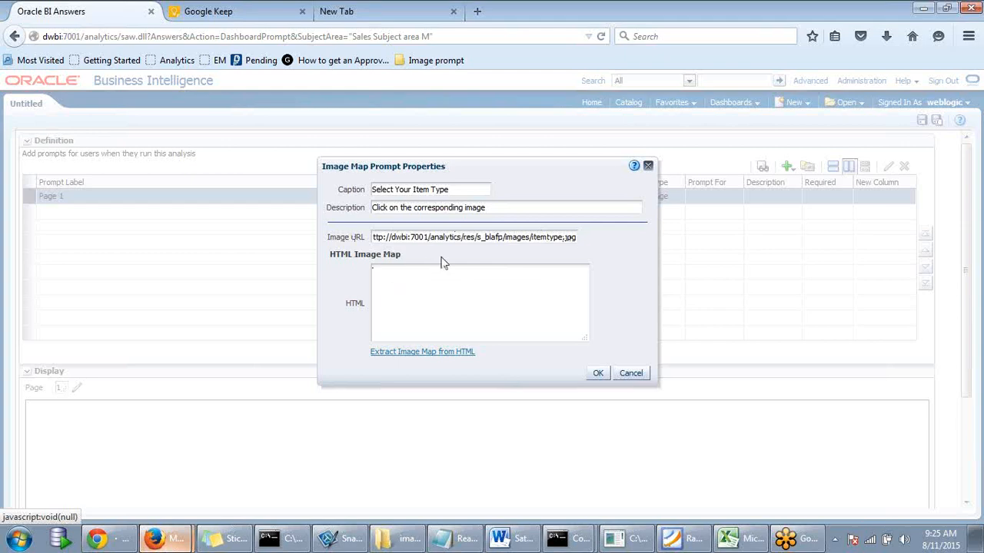
left_click(373, 269)
left_click_drag(515, 179, 521, 158)
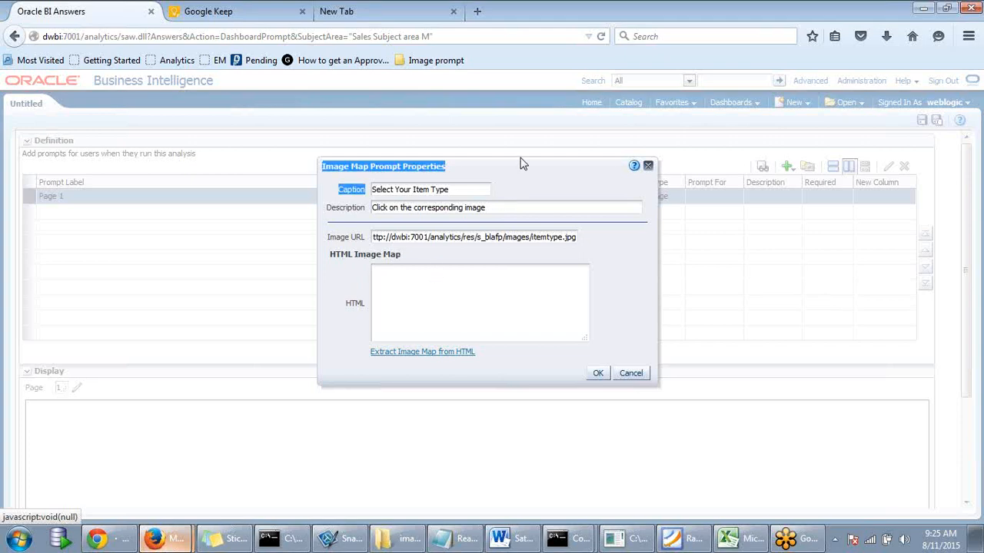
left_click(445, 281)
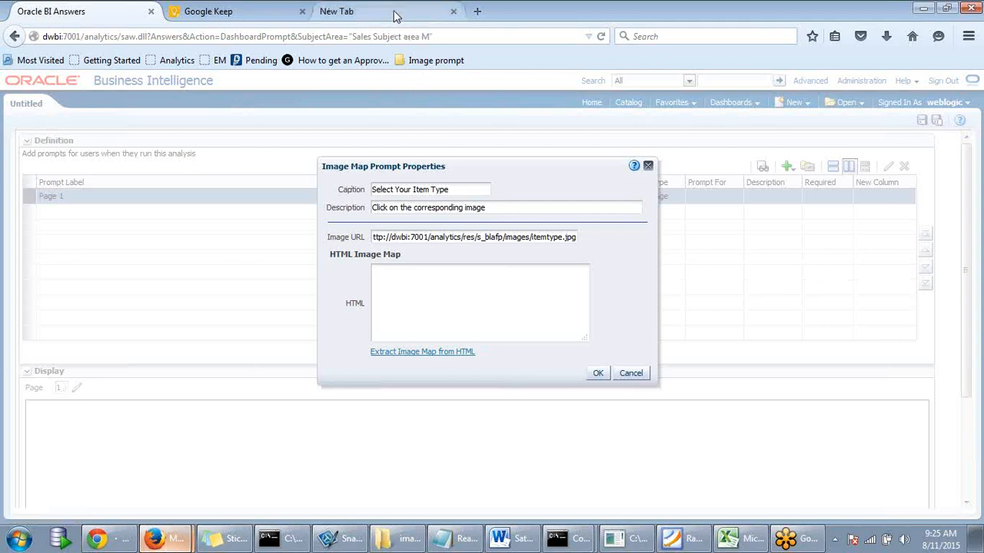
- In the Oracle BI Answers window's spare tab, open Easy Imagemap Generator from the Image prompt bookmarks
left_click(975, 538)
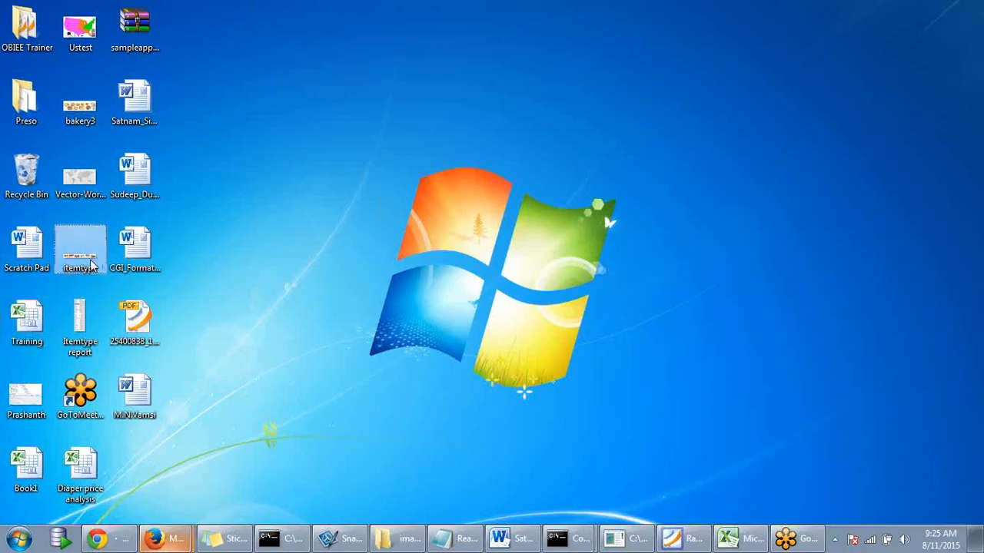
mouse_move(164, 538)
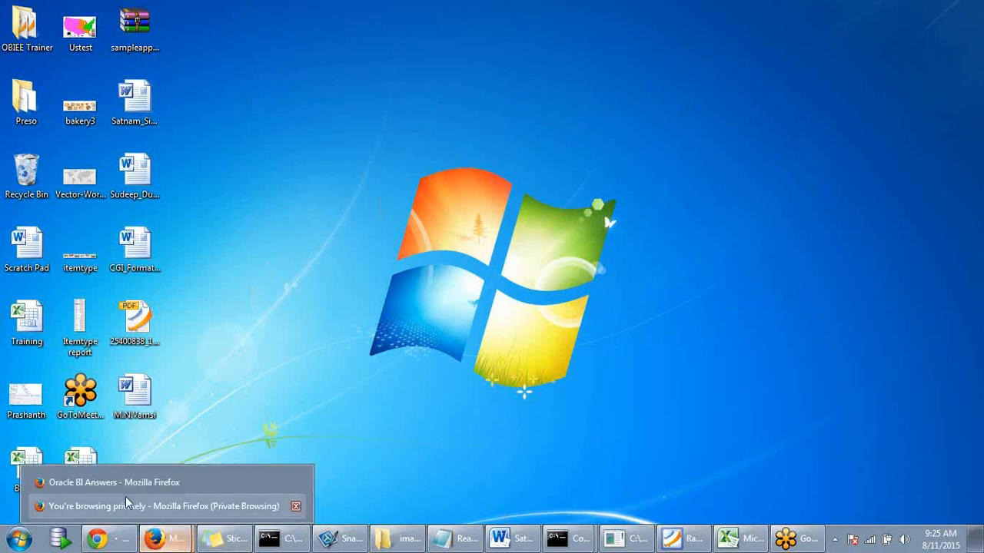
left_click(137, 480)
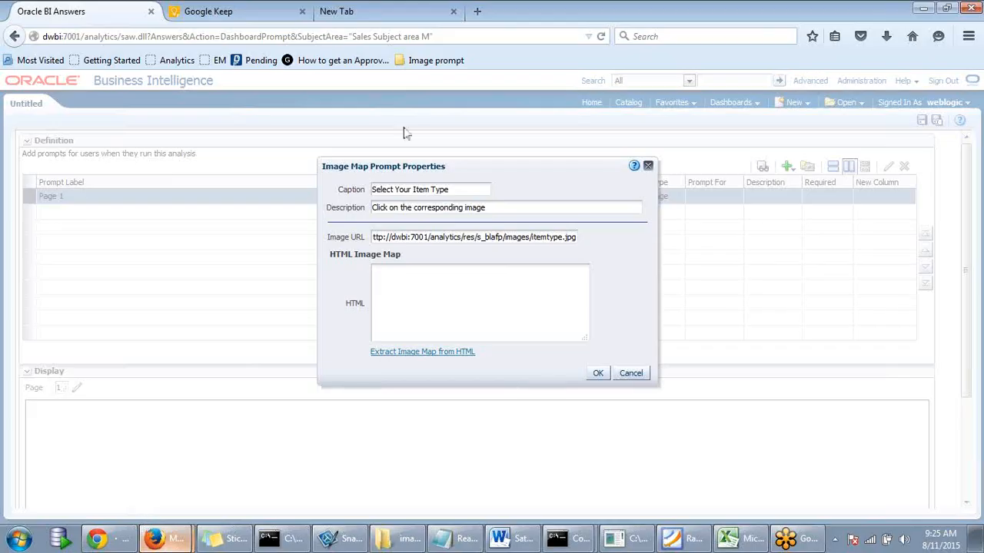
left_click(397, 10)
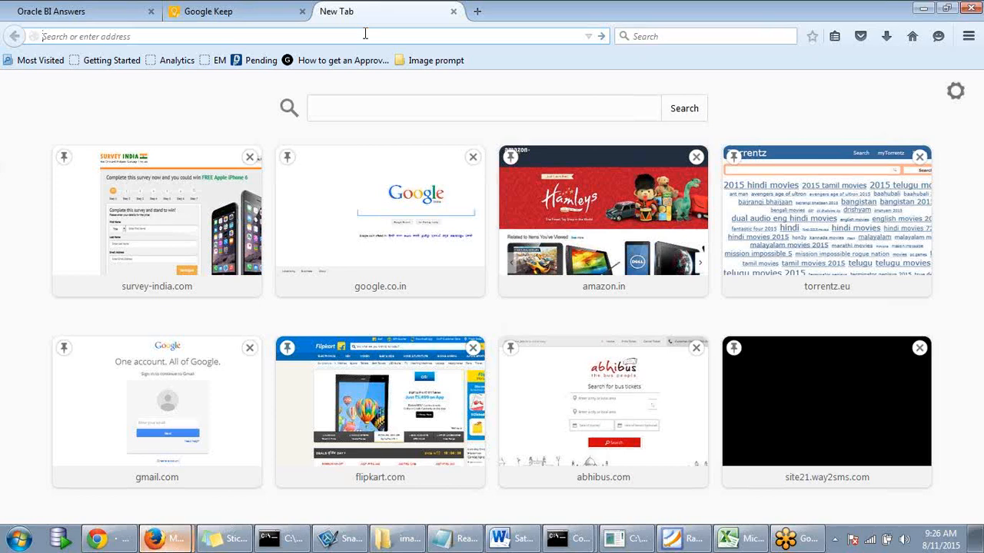
left_click(428, 65)
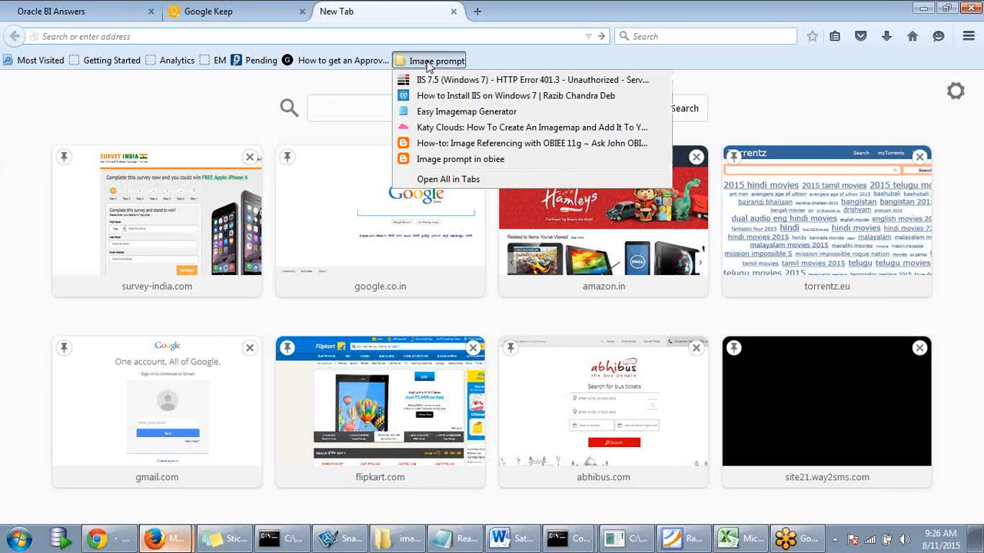
left_click(439, 111)
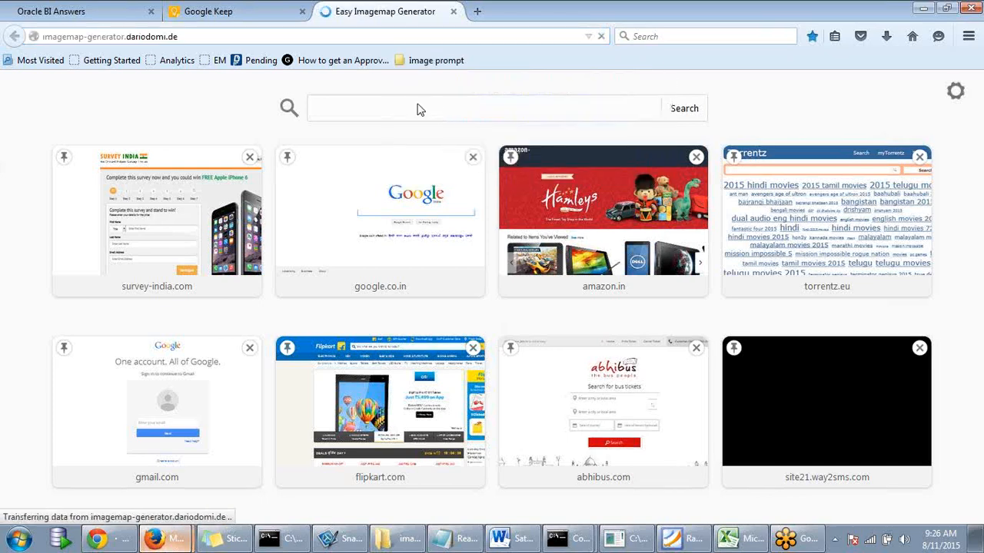
left_click(199, 38)
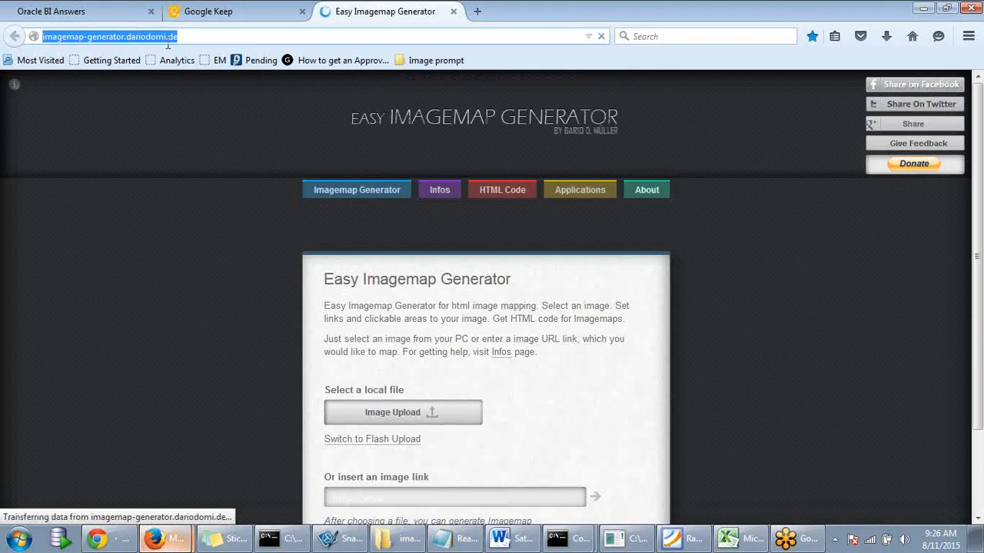
left_click(195, 37)
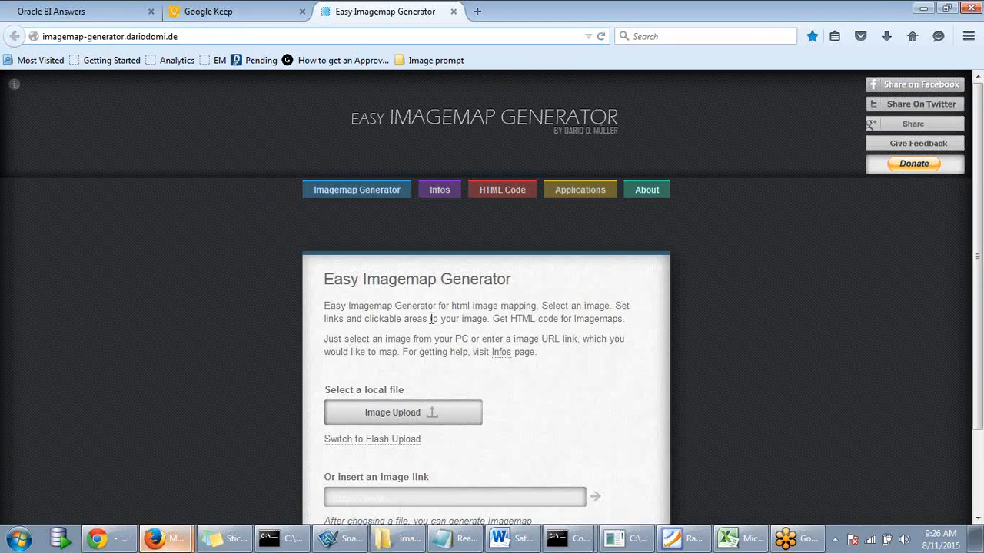
left_click(233, 421)
scroll(343, 391, "down", 2)
scroll(343, 390, "down", 1)
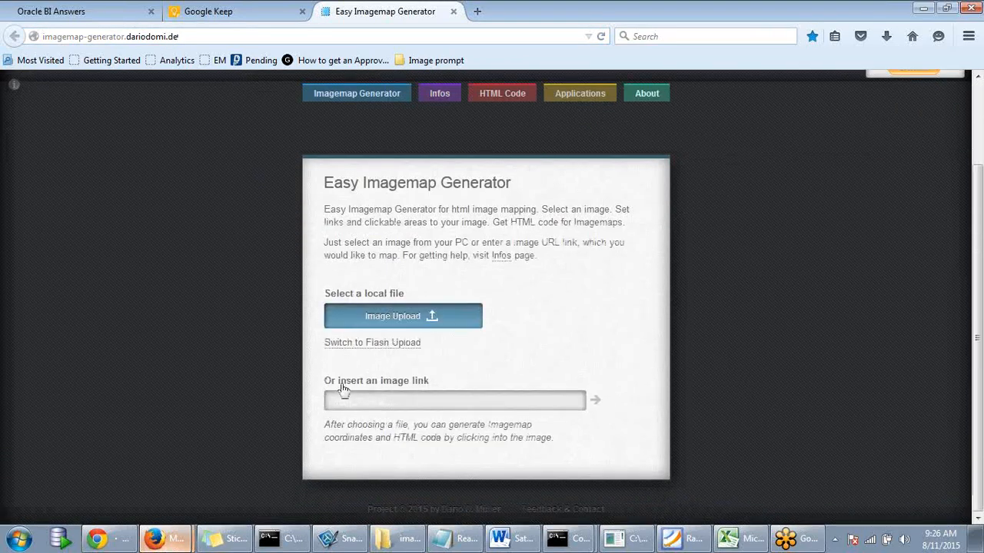
- Upload itemtype.jpg from the Desktop into Easy Imagemap Generator
left_click(386, 327)
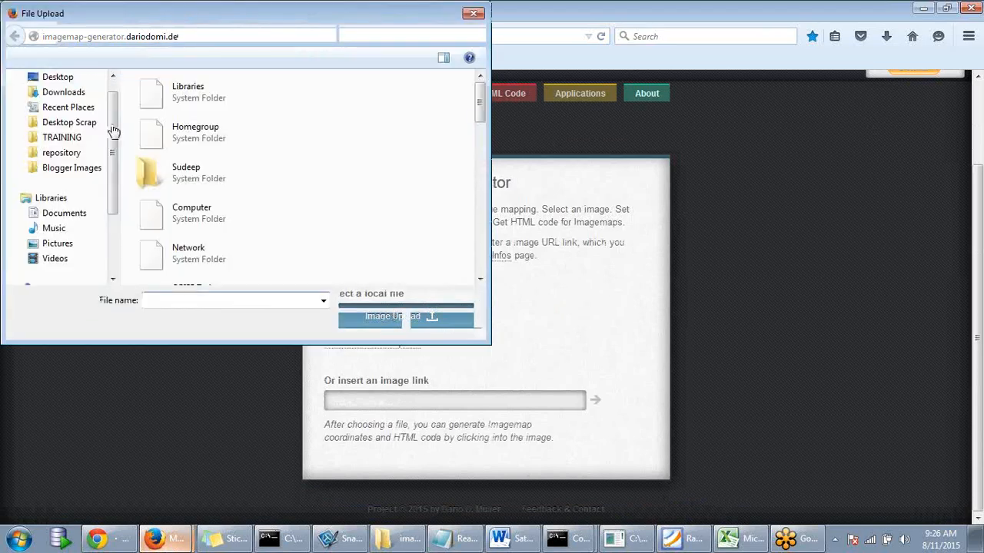
left_click(85, 100)
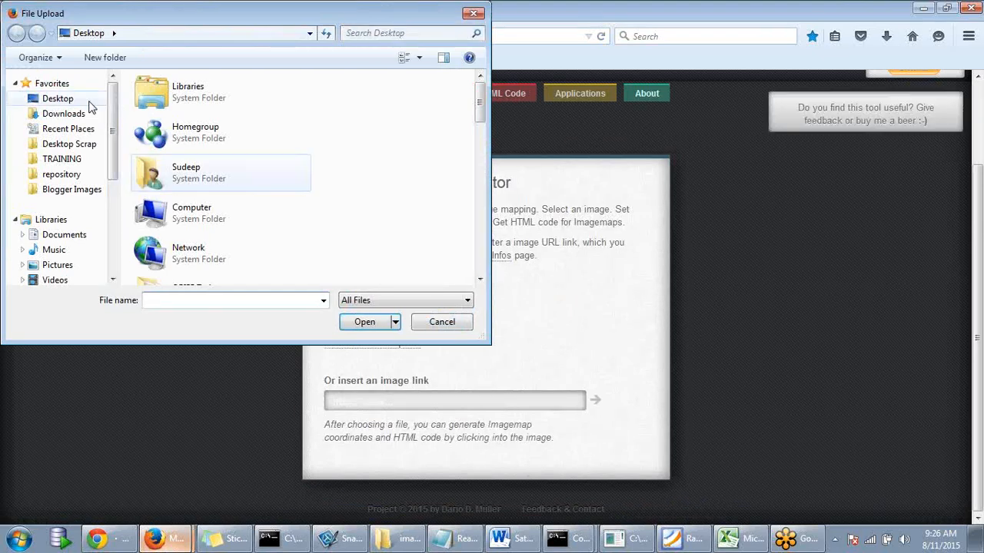
scroll(205, 177, "down", 5)
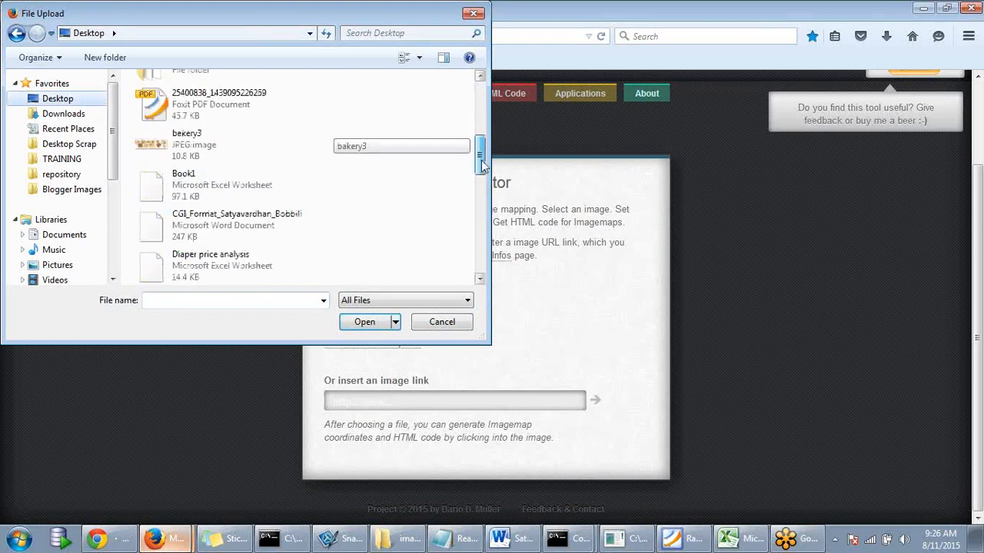
left_click(186, 161)
key("i")
left_click(185, 148)
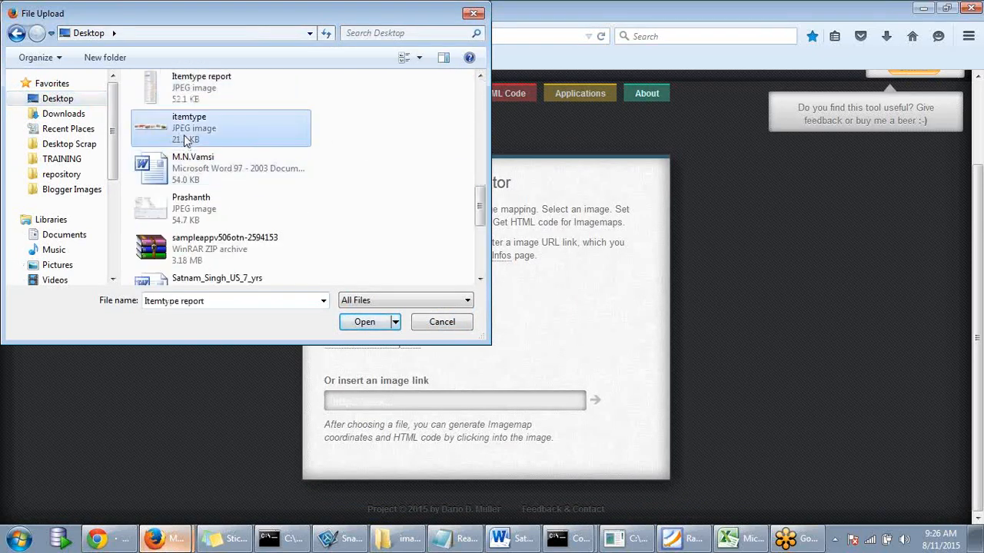
left_click(360, 323)
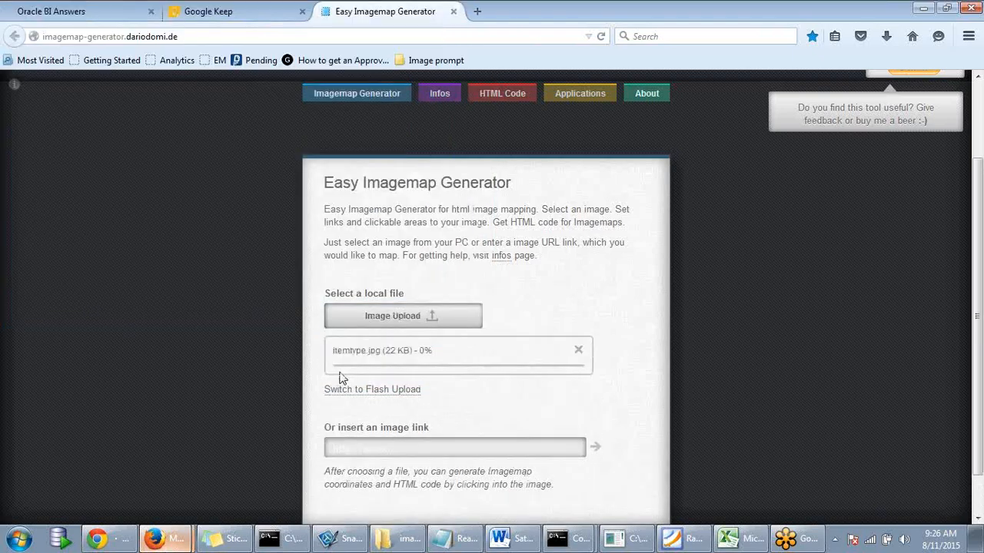
scroll(282, 391, "up", 2)
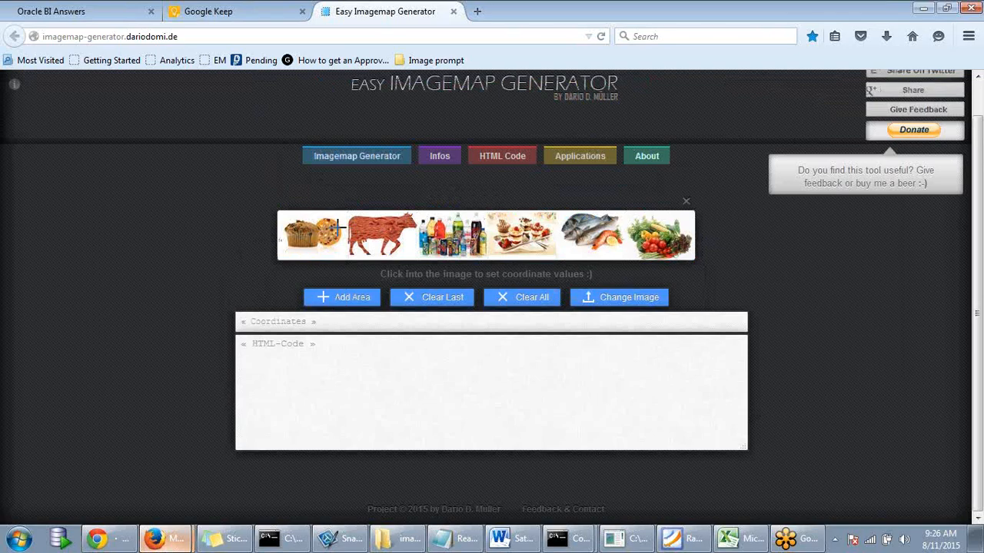
- Draw rectangle areas around the muffin and cow pictures
left_click(284, 216)
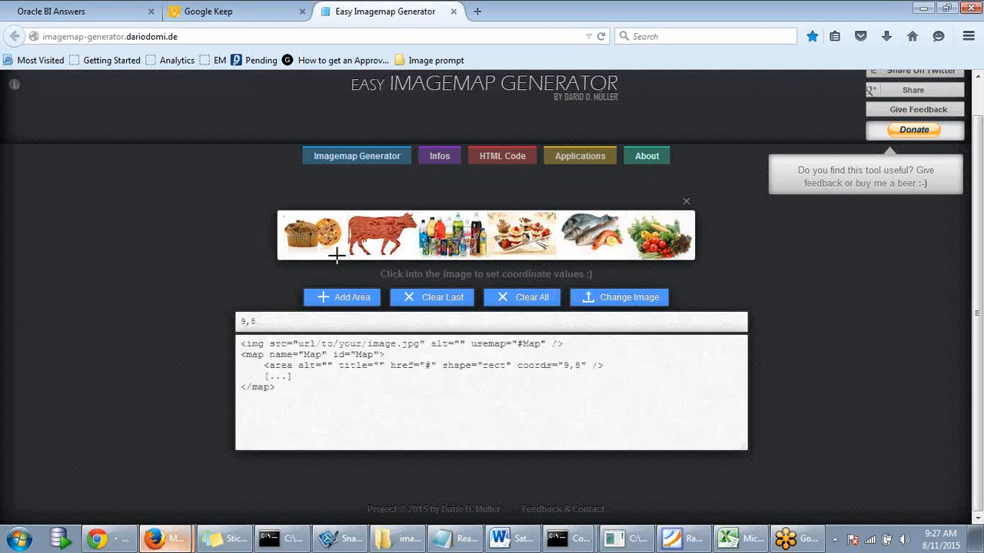
left_click(350, 260)
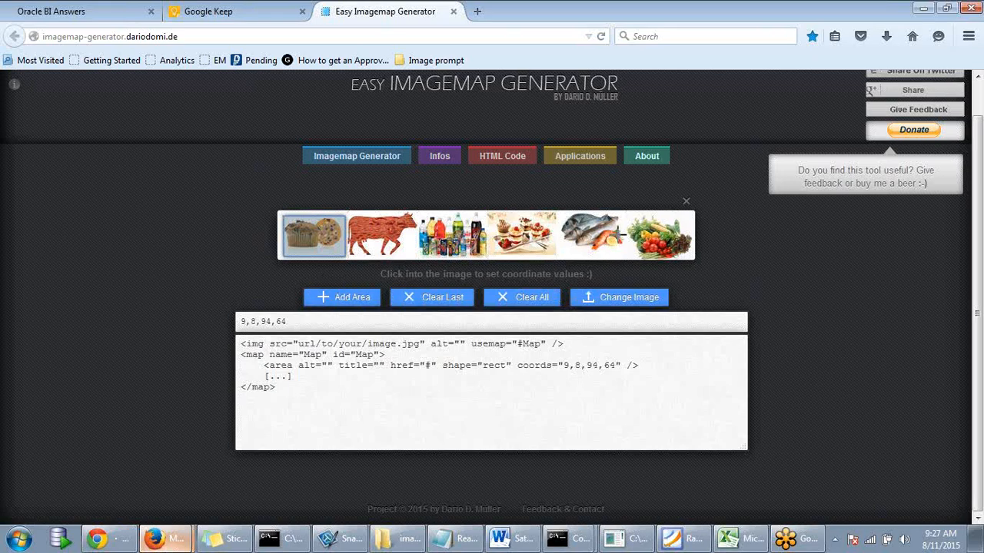
left_click(338, 294)
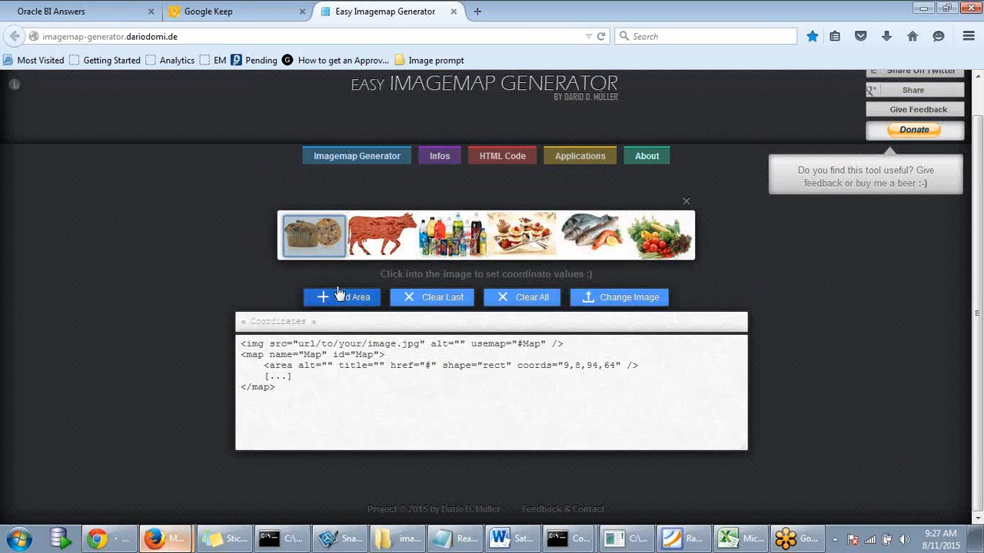
left_click(355, 217)
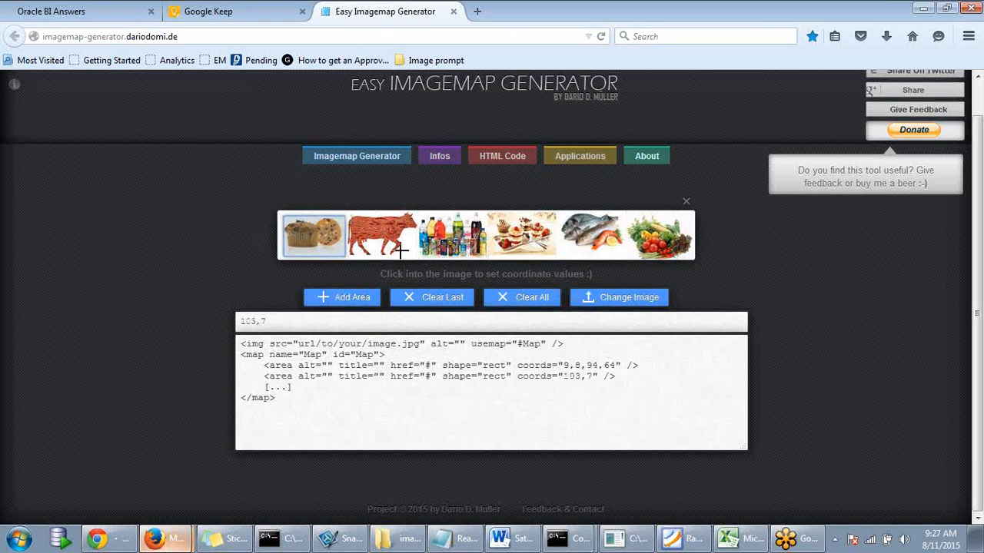
left_click(413, 259)
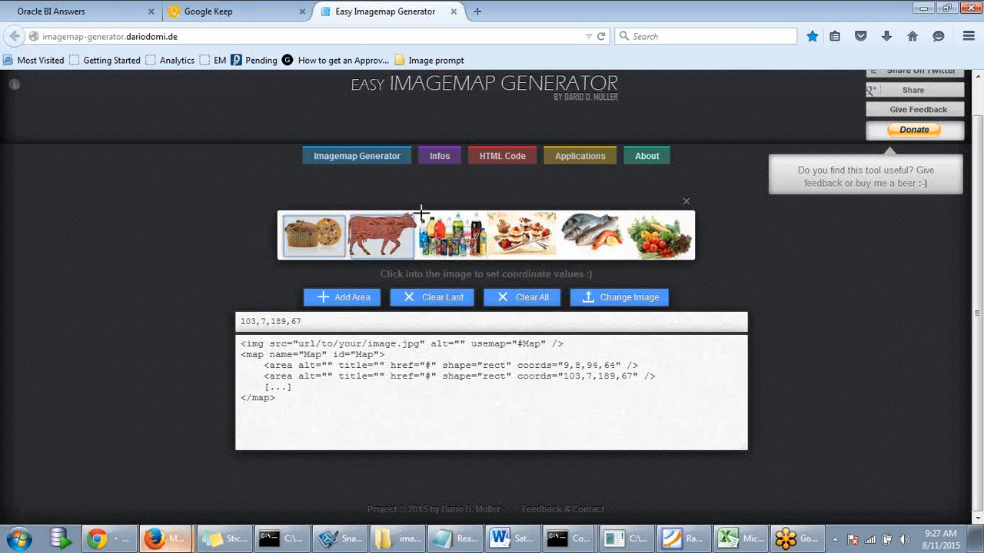
- Add rectangle areas around the drinks and dessert pictures, ending at 302,10,387,64
left_click(344, 302)
left_click(417, 218)
left_click(493, 260)
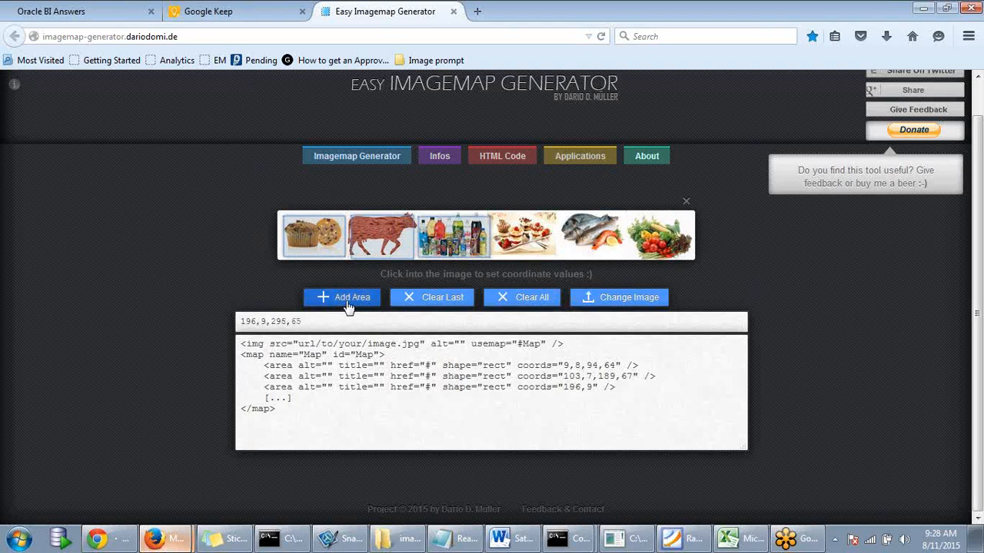
left_click(345, 300)
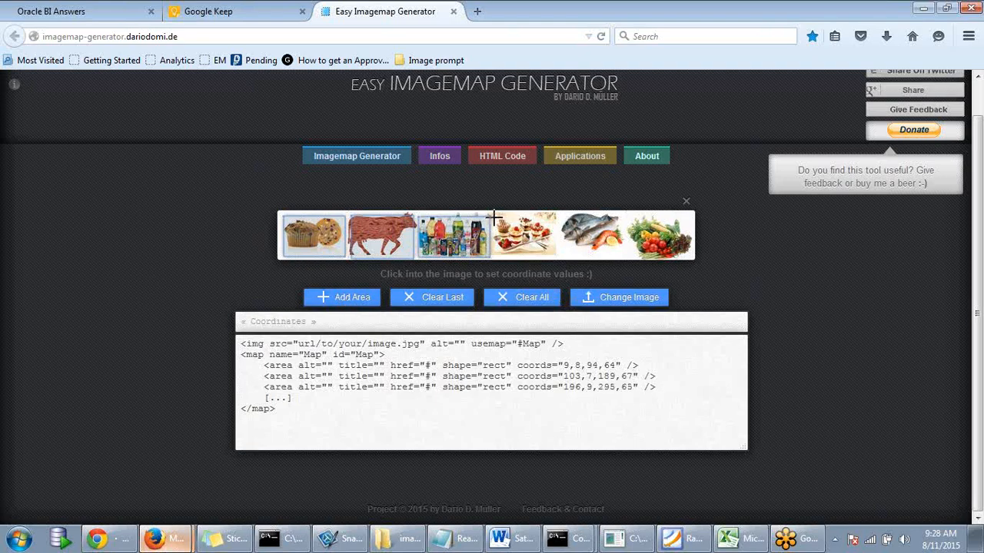
left_click(499, 219)
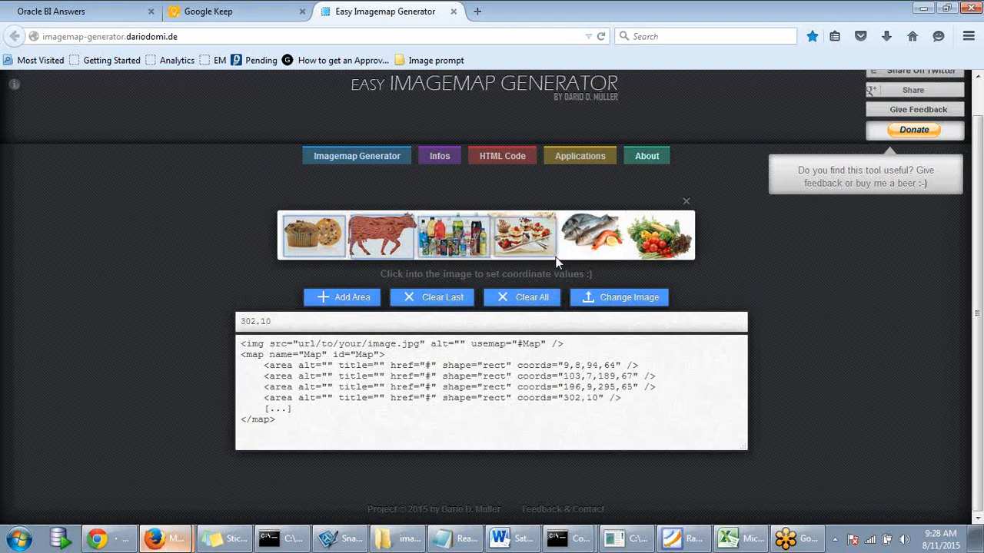
left_click(564, 261)
left_click(375, 299)
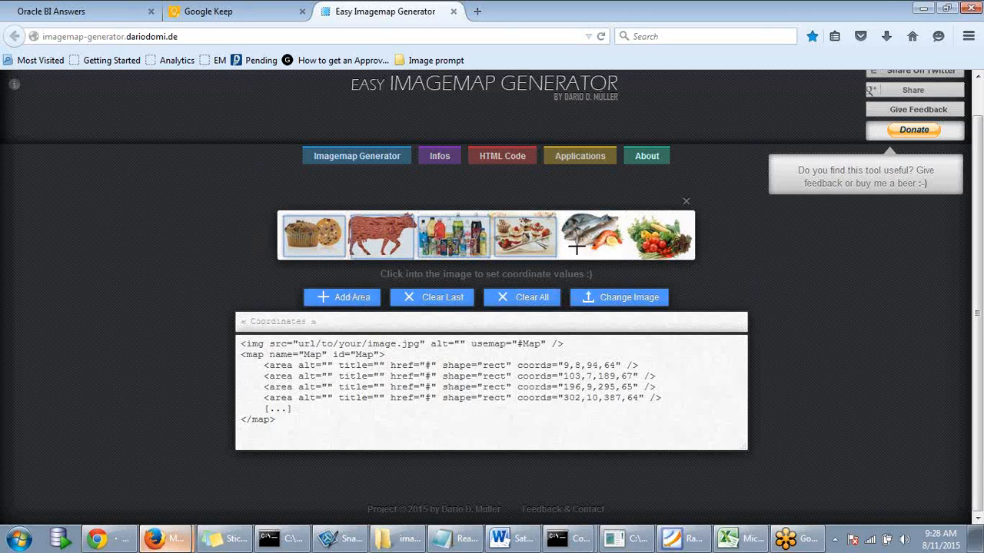
- Trace a polygon outline around the fish picture, top, tail and bottom
left_click(573, 242)
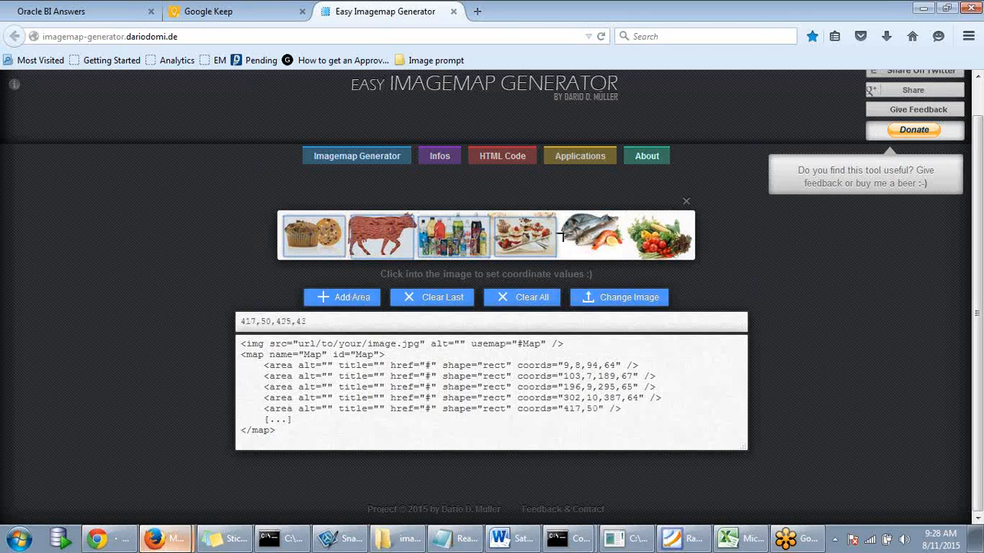
left_click(559, 226)
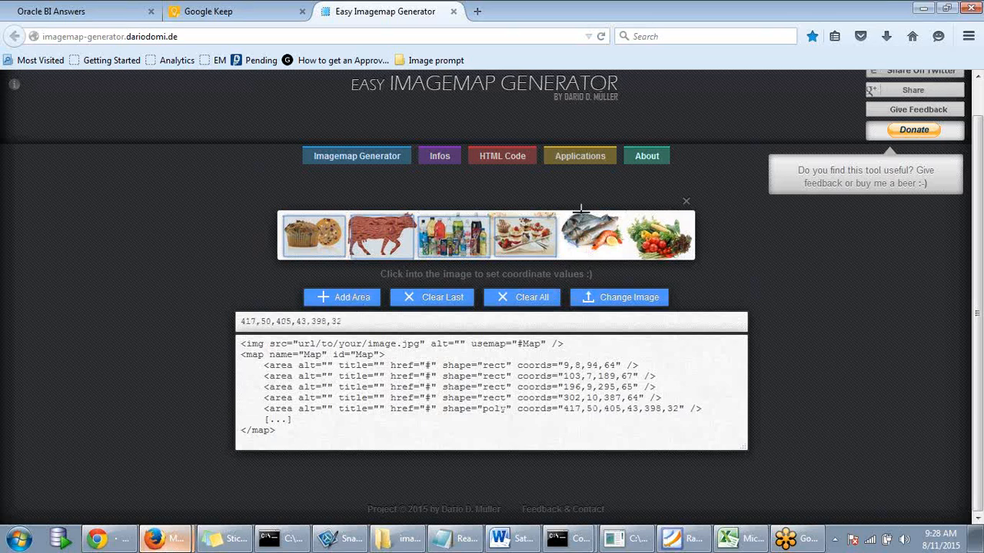
left_click(582, 209)
left_click(604, 214)
left_click(614, 216)
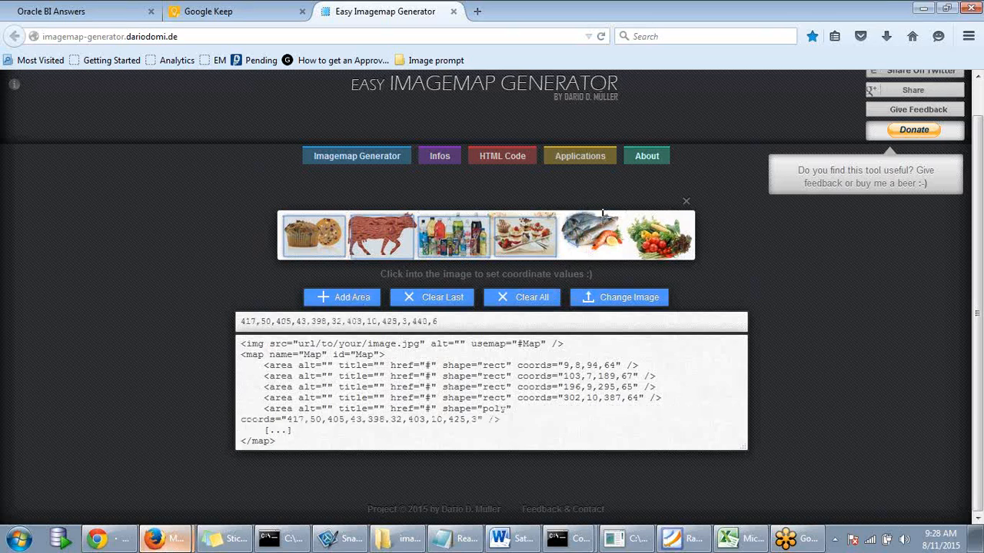
left_click(622, 218)
left_click(629, 215)
left_click(635, 220)
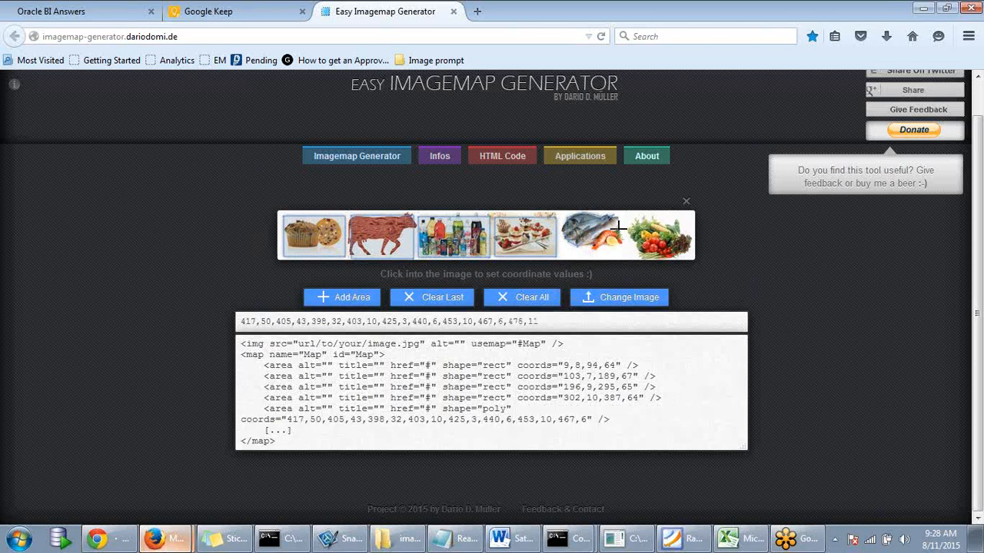
left_click(631, 232)
left_click(607, 243)
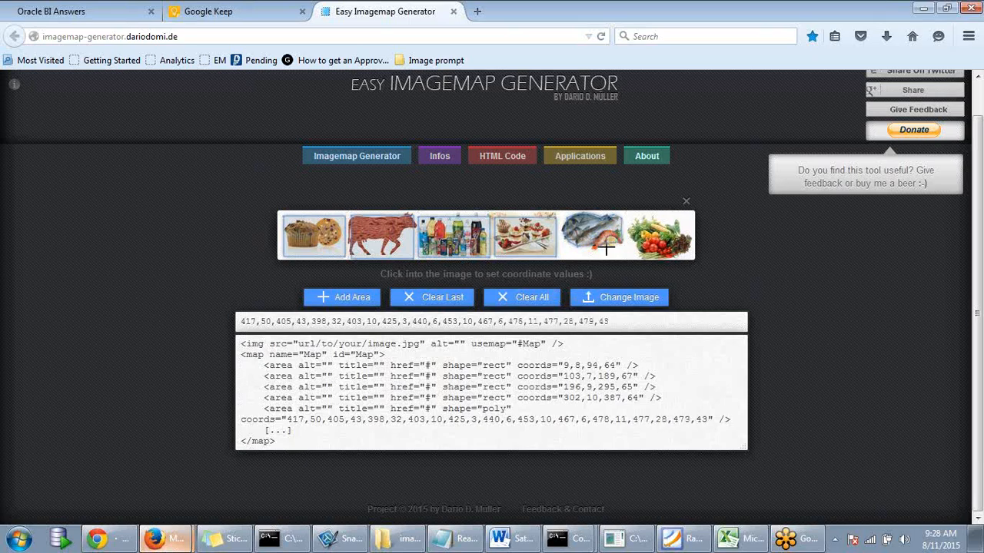
left_click(601, 248)
left_click(591, 251)
left_click(592, 250)
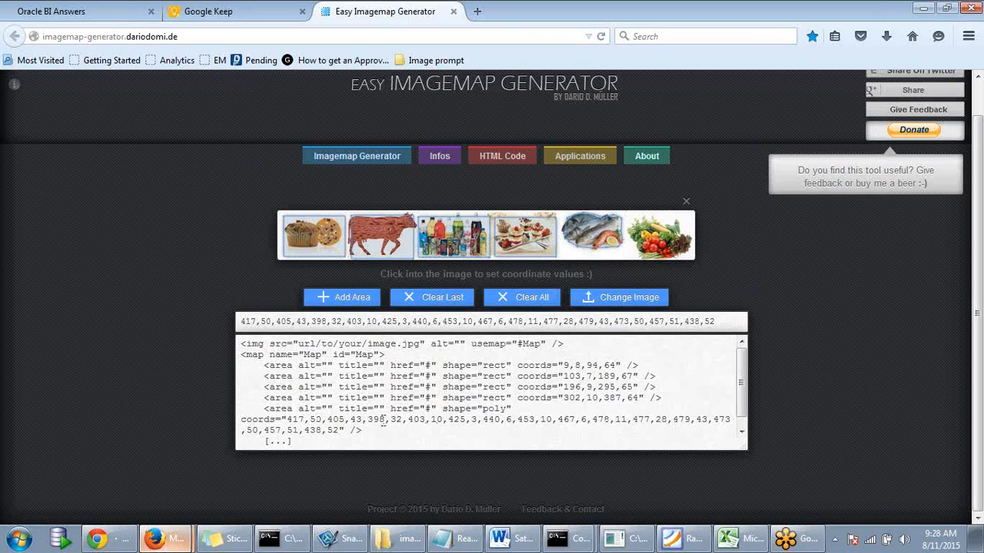
- Inspect the fish polygon's coordinates in the HTML code and add the area
double_click(489, 410)
left_click_drag(287, 420, 338, 432)
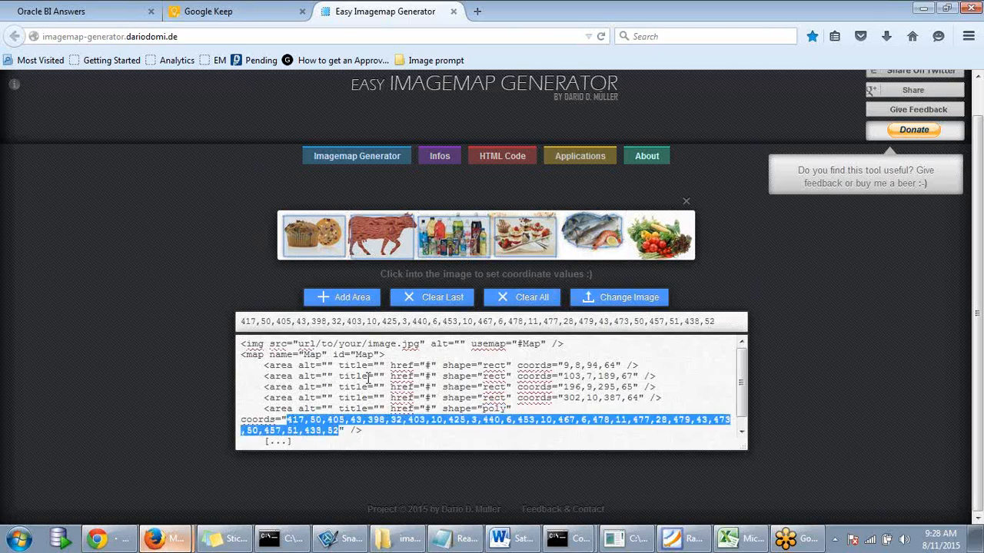
left_click(323, 302)
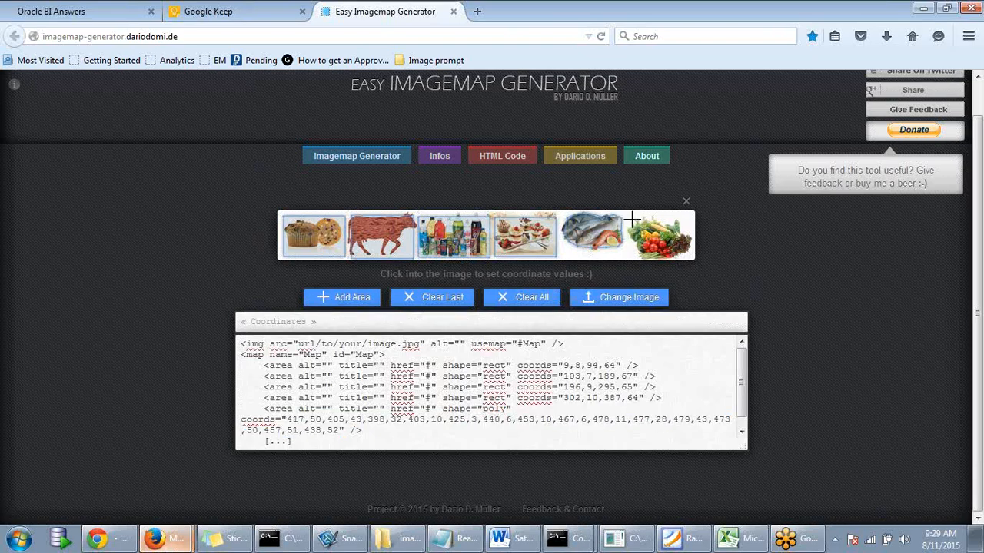
- Mark the vegetables rectangle at 489,9,578,67 and select the full generated map code
left_click(694, 256)
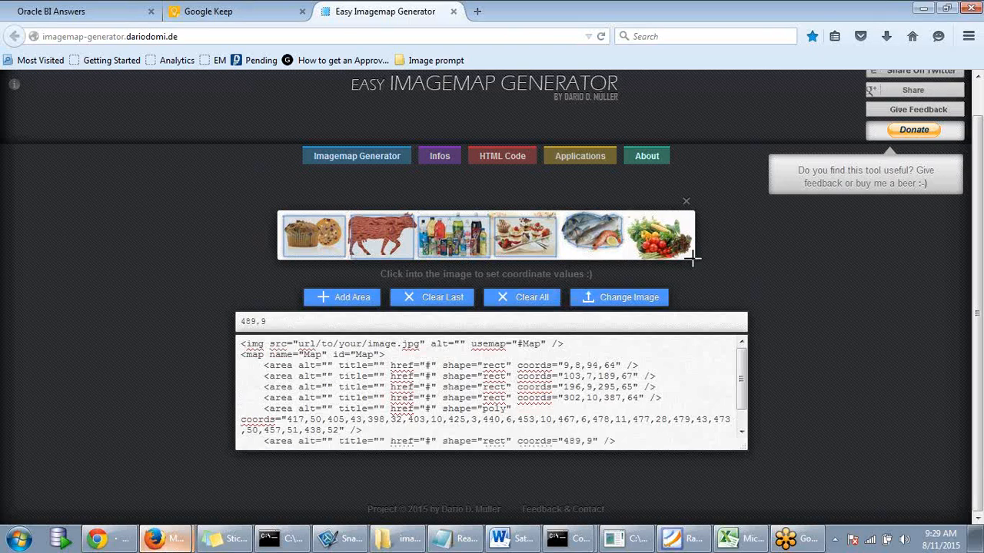
left_click(692, 260)
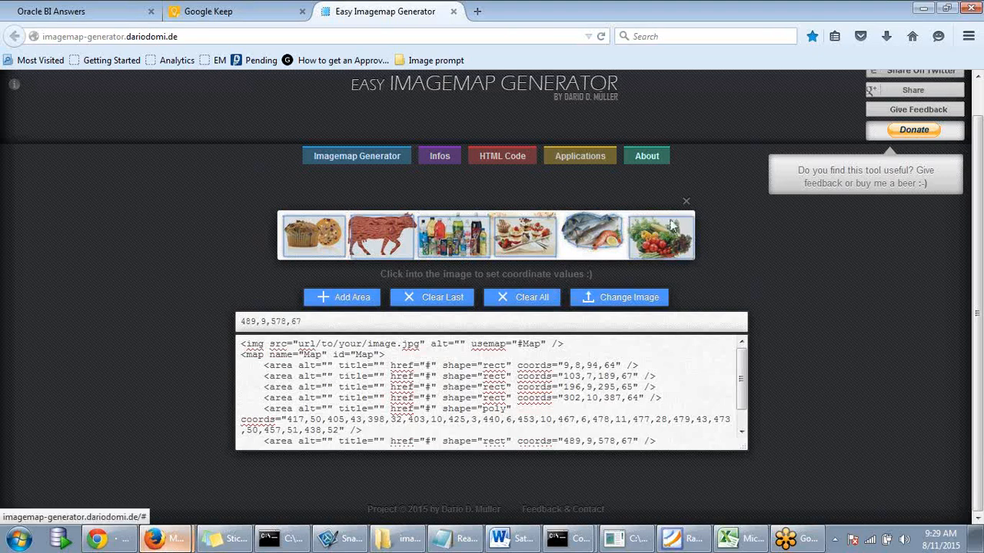
mouse_move(742, 378)
left_mouse_down()
mouse_move(742, 419)
mouse_move(769, 371)
mouse_move(744, 363)
left_mouse_up()
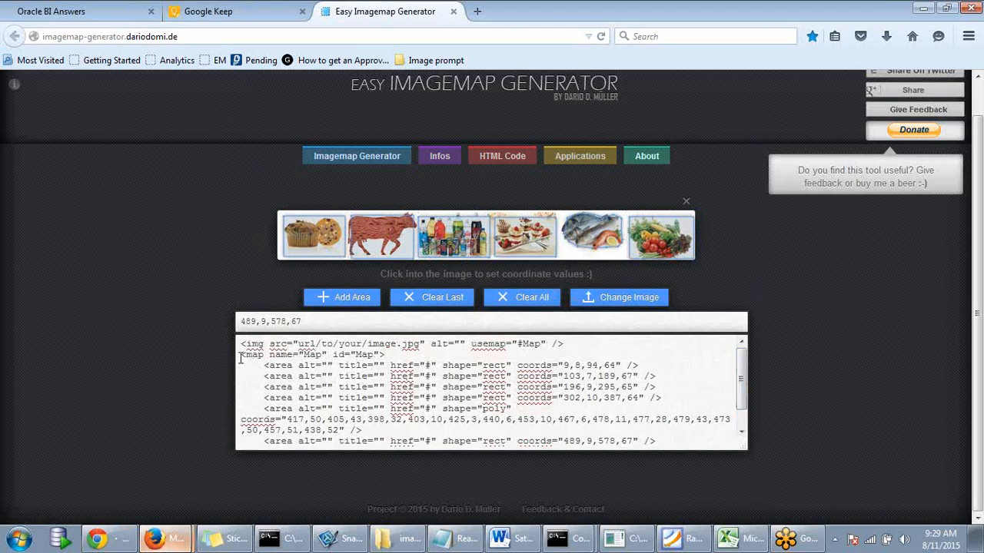
left_click_drag(252, 361, 358, 469)
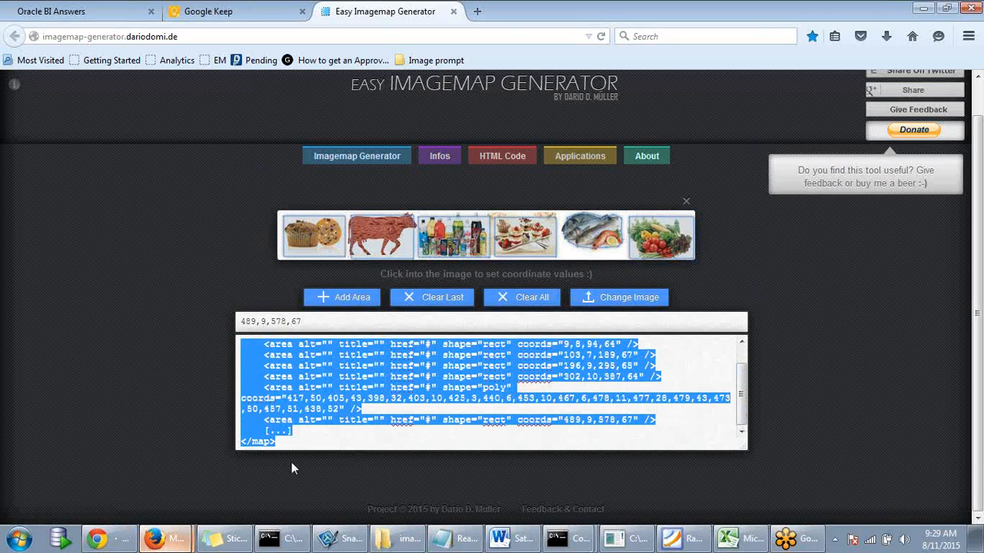
- Paste the six-area map code into the Image Map Prompt Properties HTML box
left_click(87, 13)
left_click(403, 286)
key("ctrl+v")
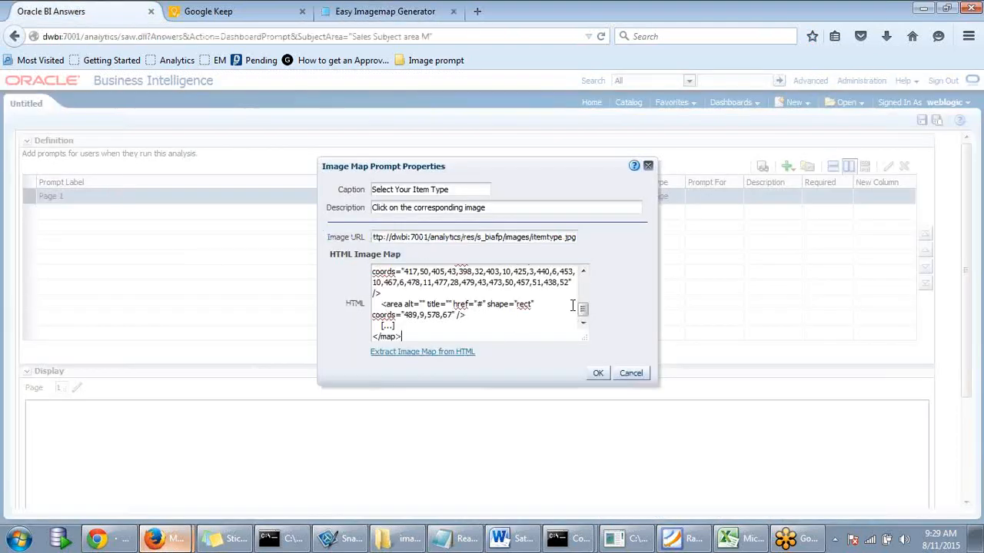
mouse_move(582, 309)
left_mouse_down()
mouse_move(584, 281)
mouse_move(584, 309)
left_mouse_up()
- Compare against the imagemap generator, then review the pasted HTML in Oracle BI Answers
left_click(409, 14)
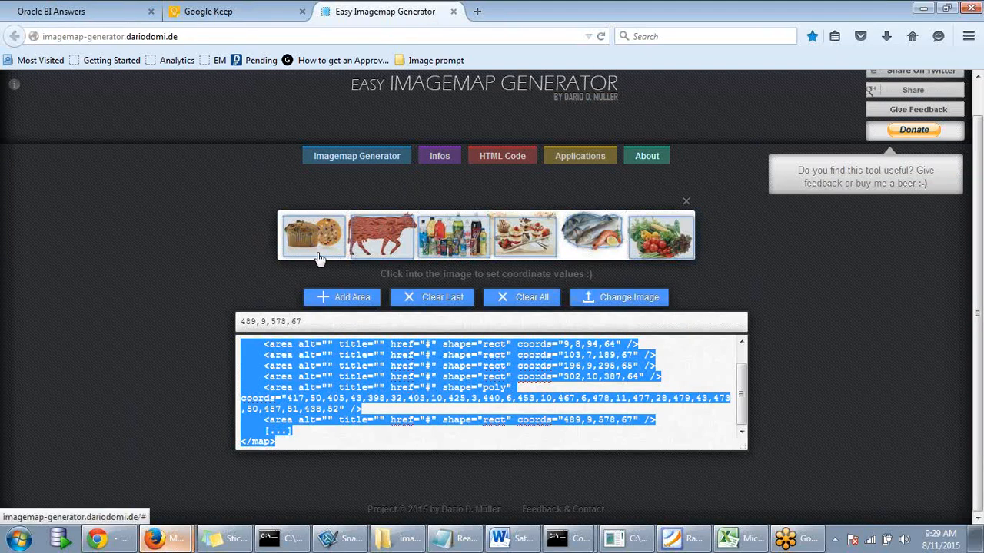
left_click(233, 14)
left_click(112, 17)
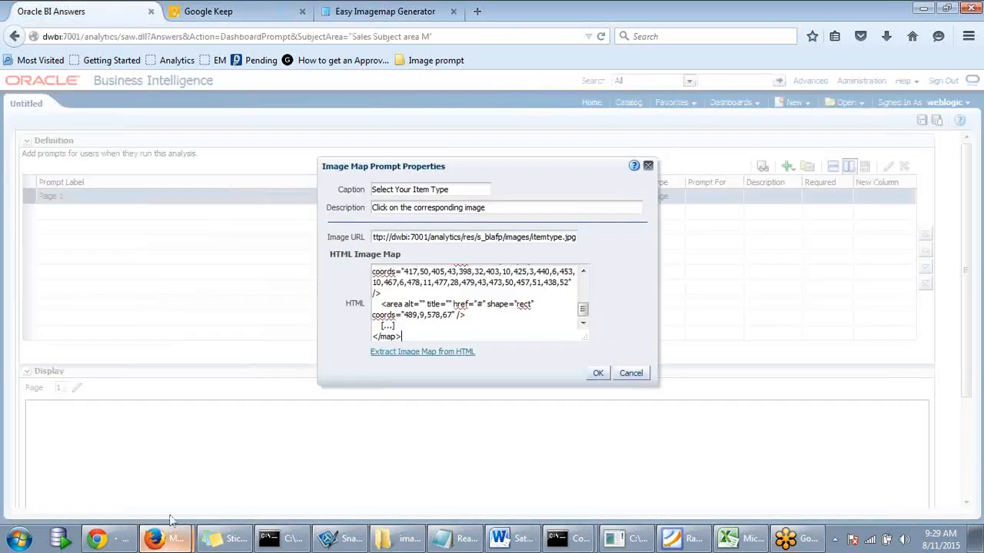
left_click(114, 542)
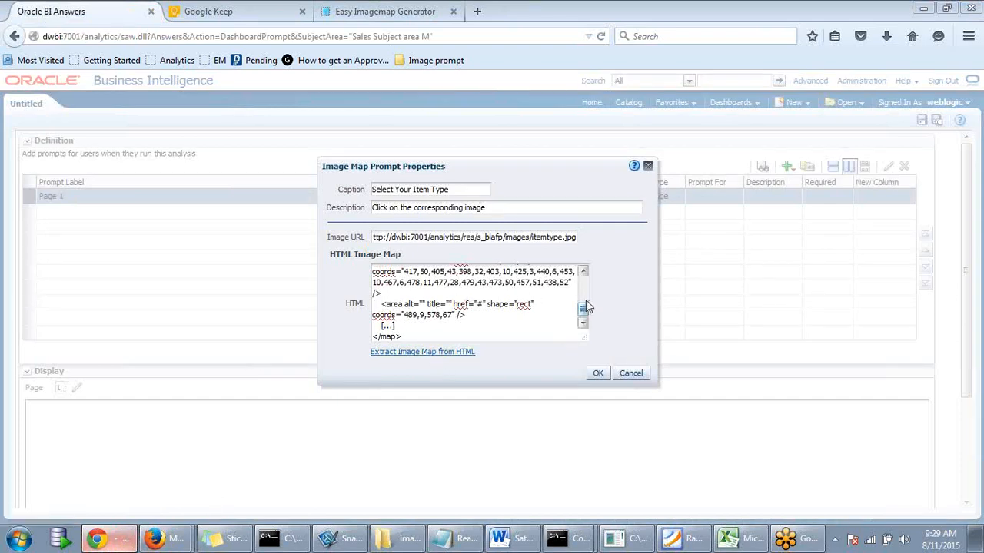
left_click_drag(585, 306, 586, 346)
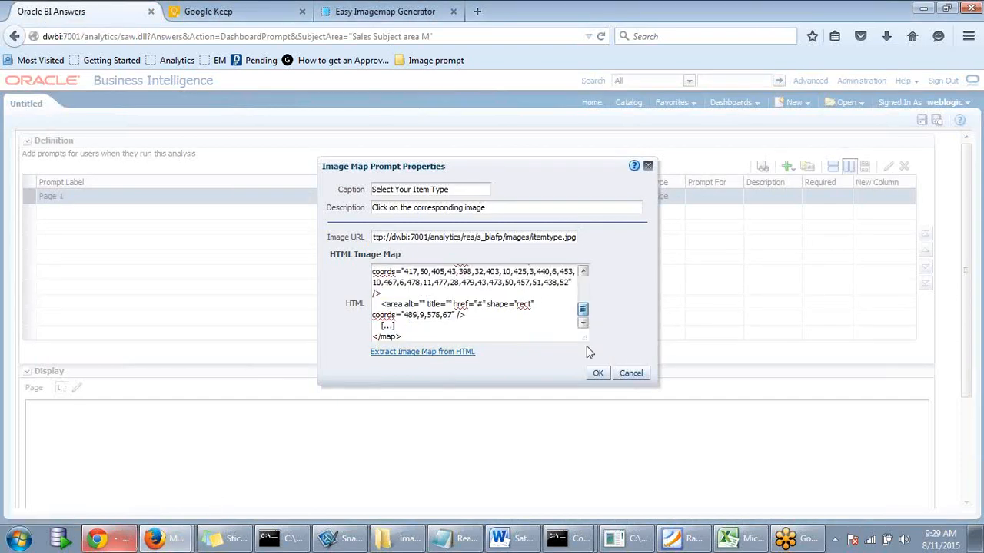
- Extract the image map from HTML into six area rows and step through the Area Title fields
left_click(395, 355)
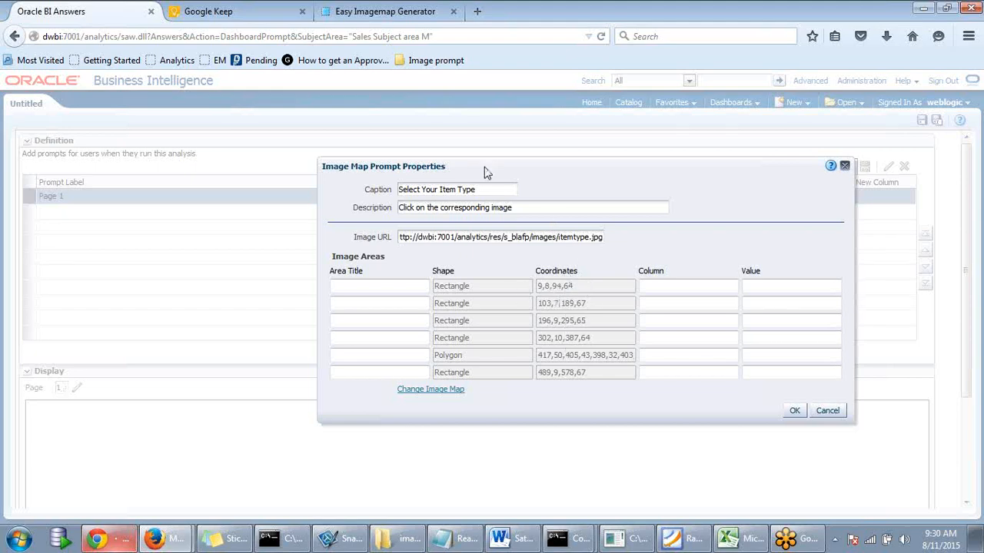
left_click(389, 304)
left_click(365, 322)
left_click(361, 338)
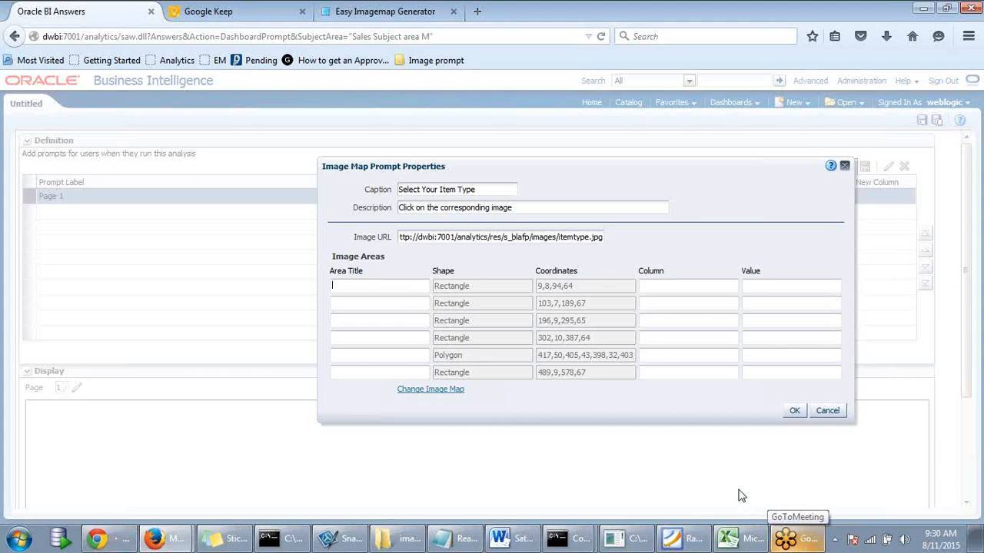
key("super")
key("super")
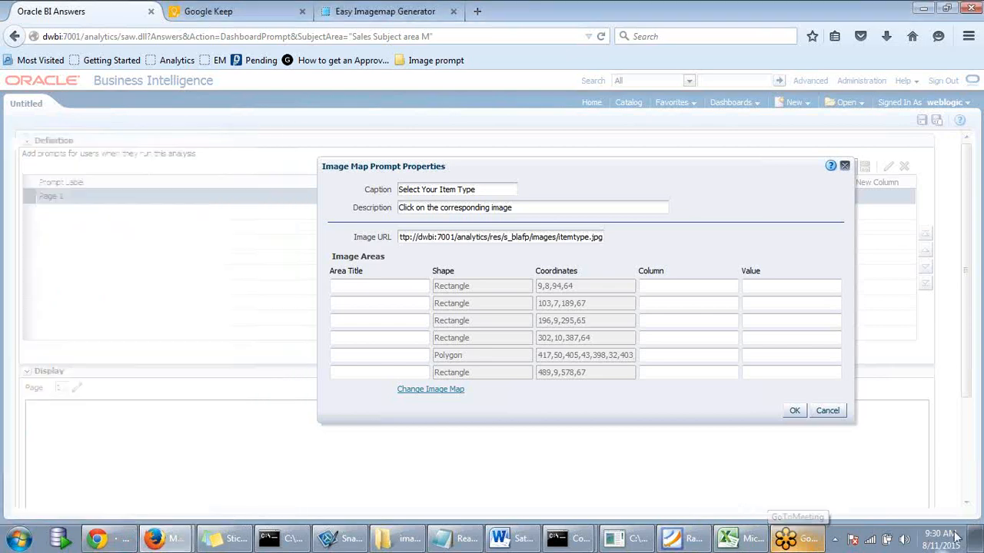
- View itemtype.jpg in Windows Photo Viewer, then return to Oracle BI Answers
left_click(978, 538)
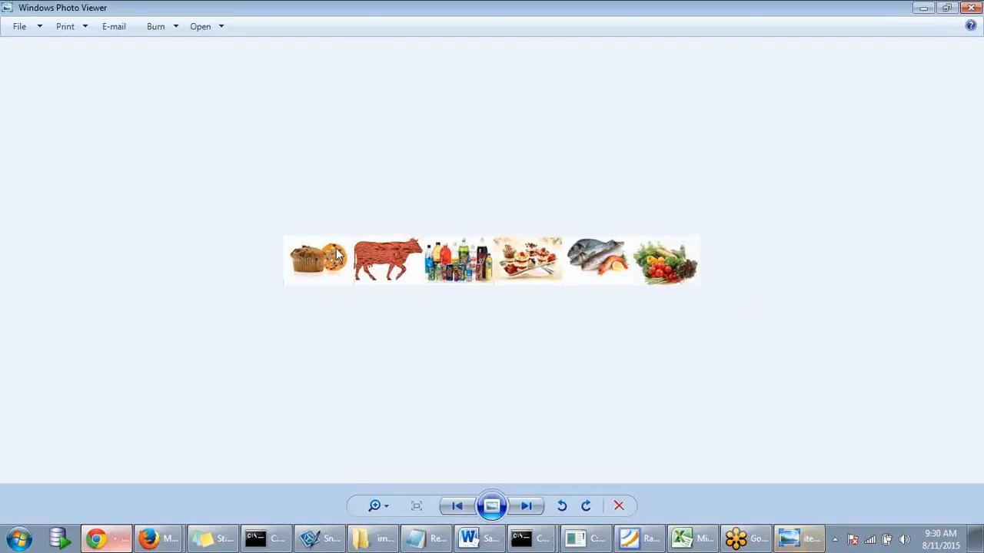
mouse_move(165, 540)
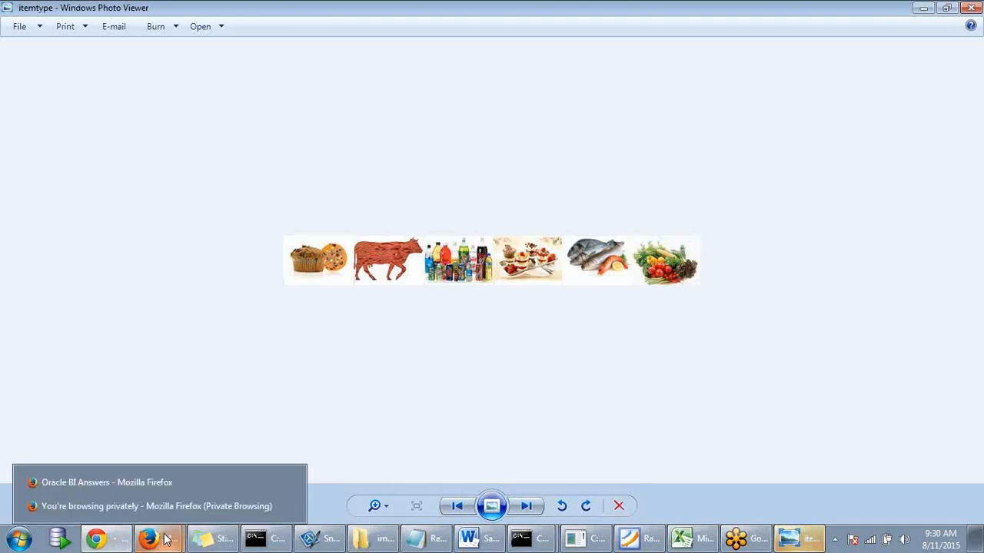
left_click(147, 480)
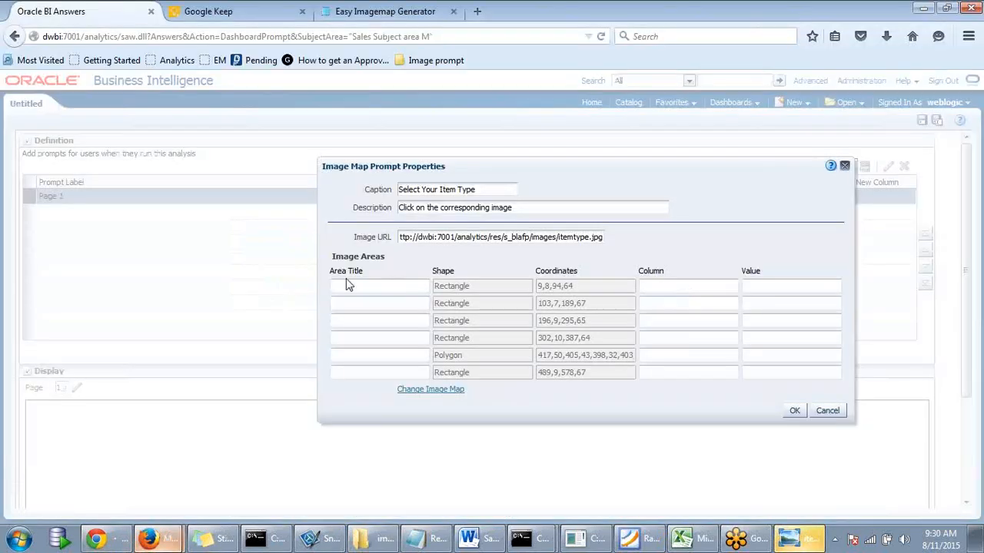
- Title the first two image areas Baking and Beef
left_click(360, 282)
type("Baking")
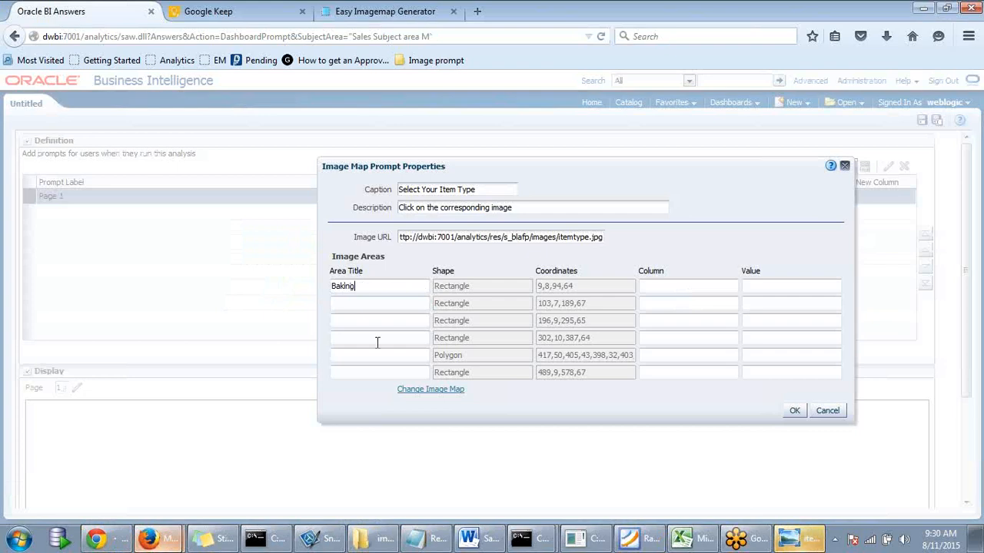
type(",")
left_click(362, 307)
type("Beef")
key("Tab")
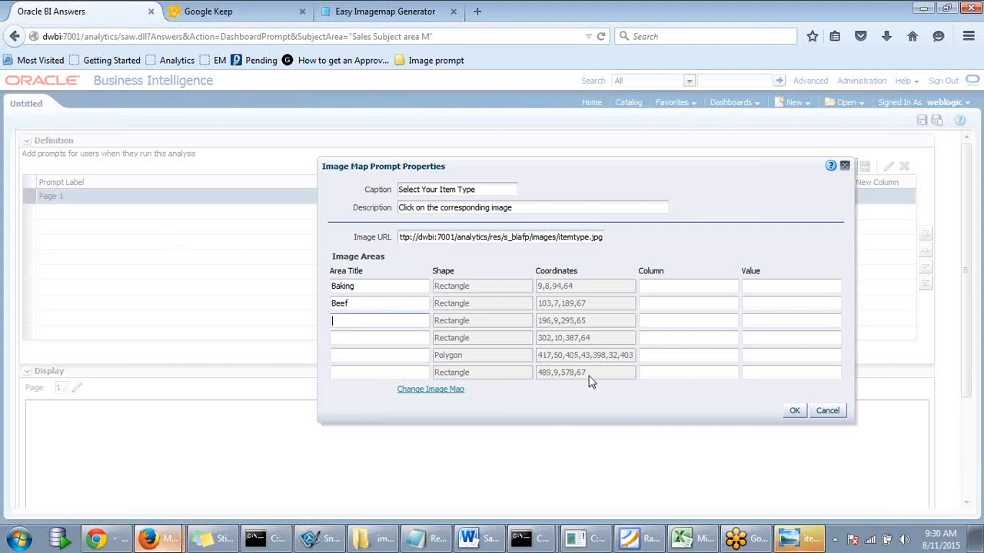
- Cross-check the food strip in Photo Viewer while filling the Beverages and Dessert titles
left_click(809, 544)
left_click(809, 543)
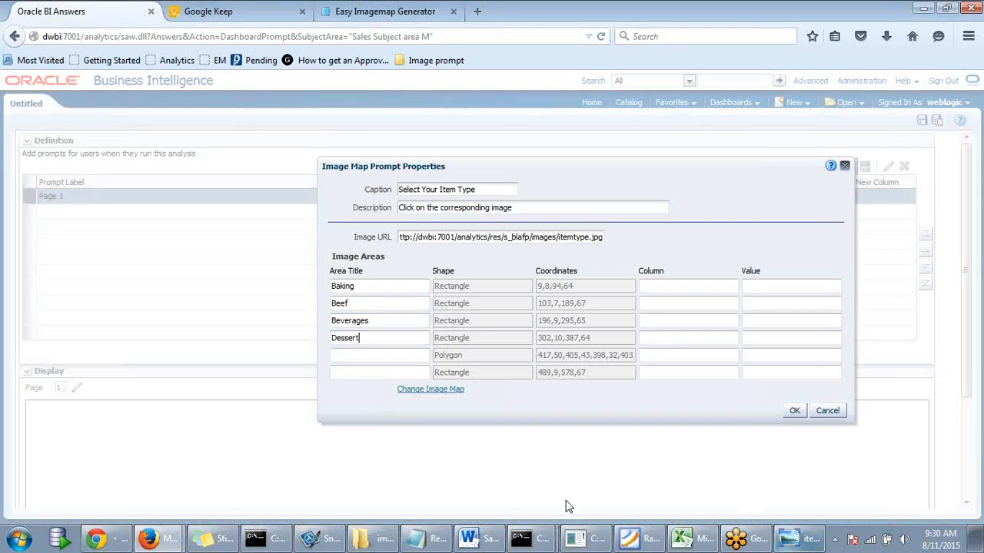
left_click(386, 357)
left_click(811, 542)
left_click(811, 541)
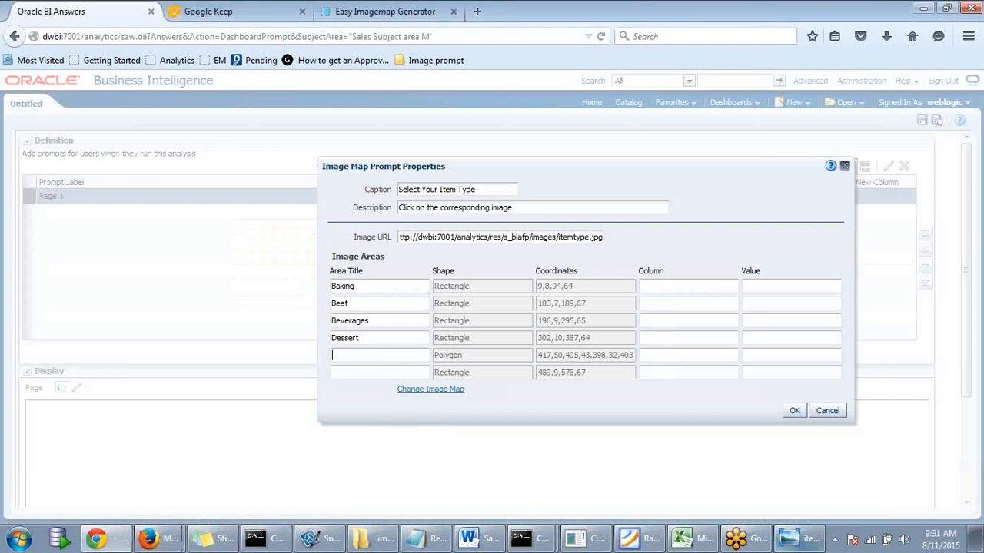
left_click(808, 541)
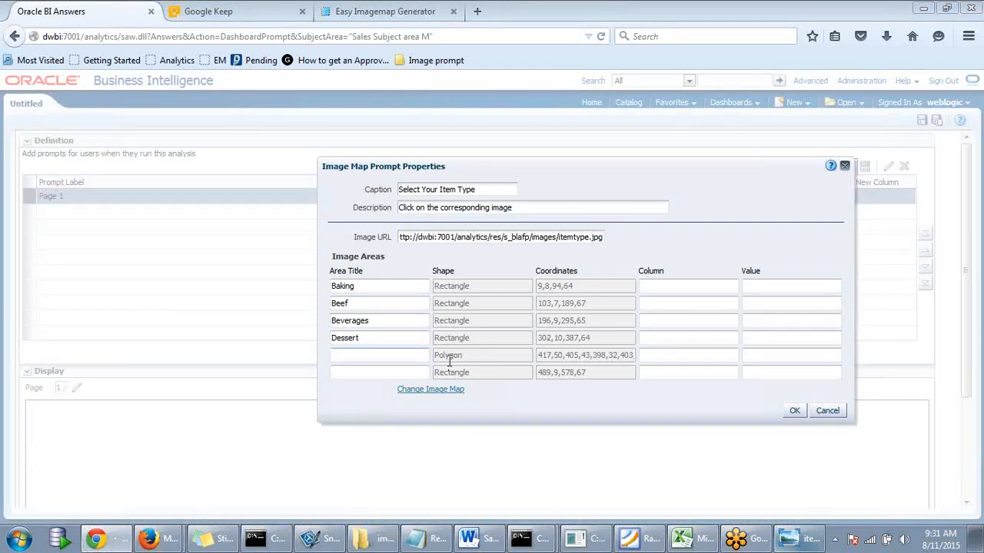
- Title the sixth image area Vegetable
left_click(364, 352)
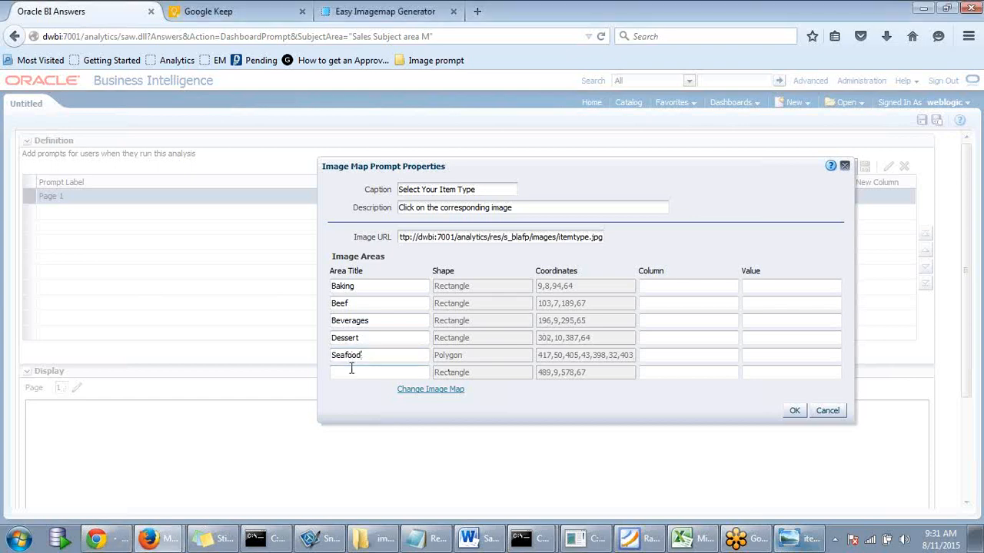
left_click(353, 375)
type("Vegetable")
- Select the Baking title text and work in the Baking area's column and value fields
left_click(673, 283)
double_click(341, 286)
left_click(364, 303)
double_click(343, 288)
left_click(358, 288)
left_click_drag(359, 288, 332, 287)
left_click(362, 288)
left_click(653, 289)
left_click(782, 287)
left_click(659, 287)
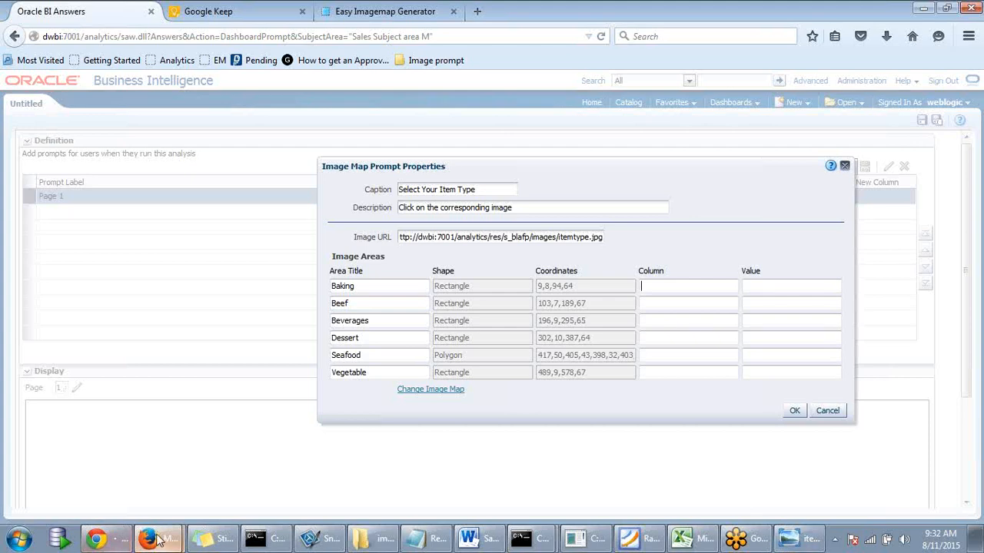
- In the other browser window, start a Sales Subject area M analysis with Products ITEMTYPE
mouse_move(157, 540)
left_click(149, 508)
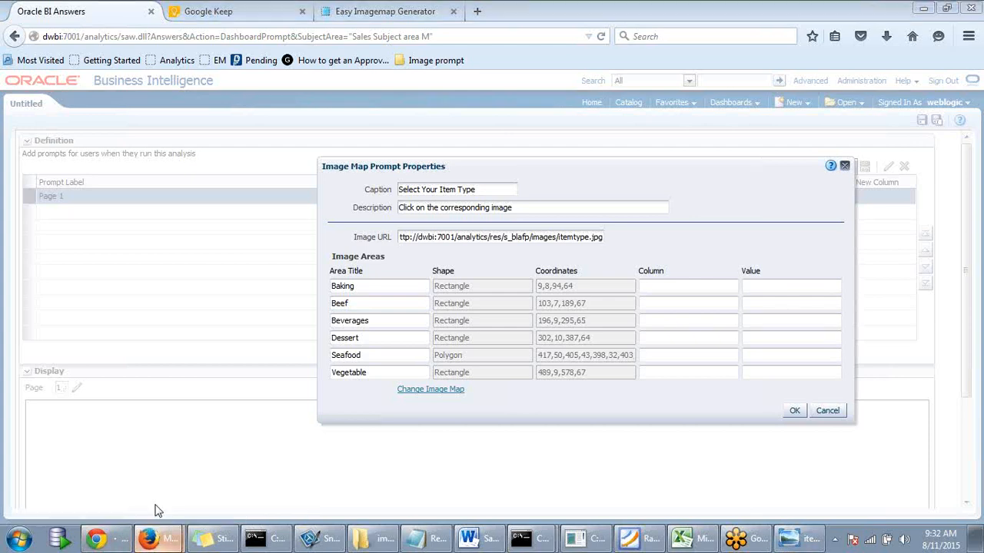
left_click(113, 17)
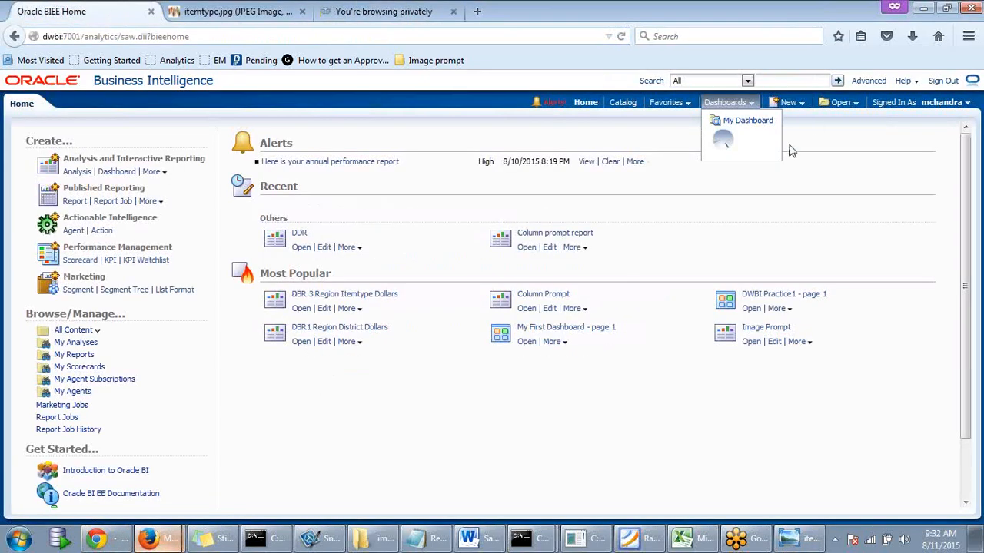
left_click(791, 103)
left_click(801, 138)
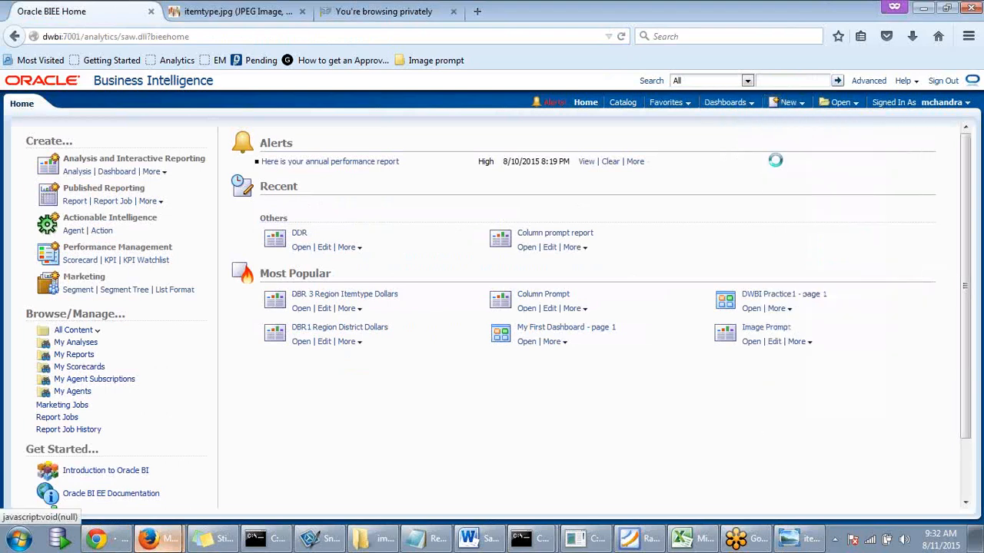
left_click(784, 145)
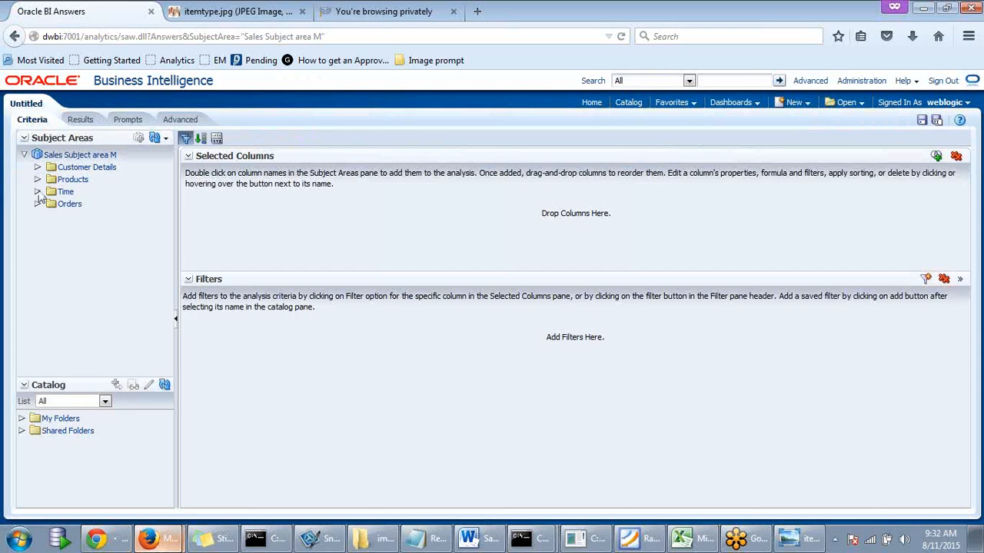
left_click(37, 180)
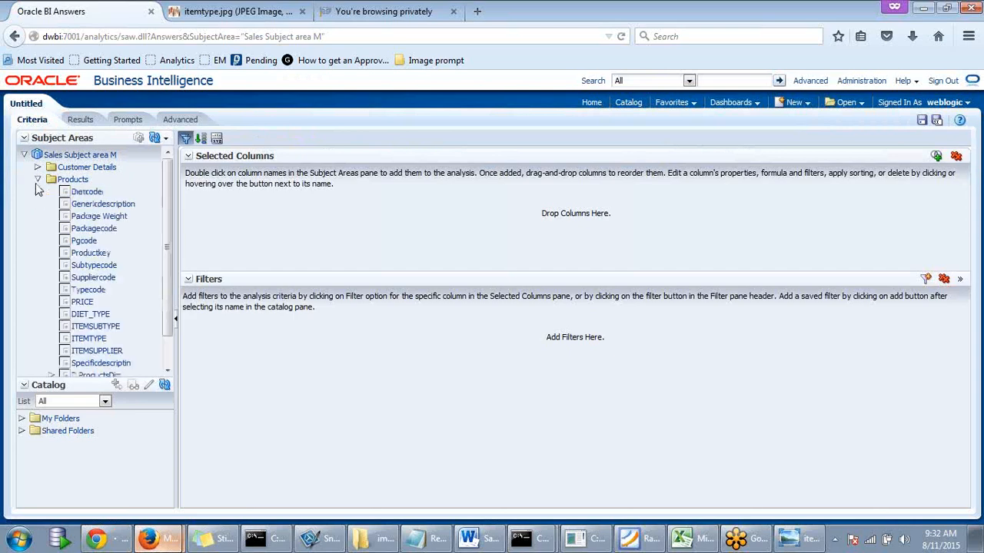
scroll(124, 316, "down", 1)
double_click(99, 308)
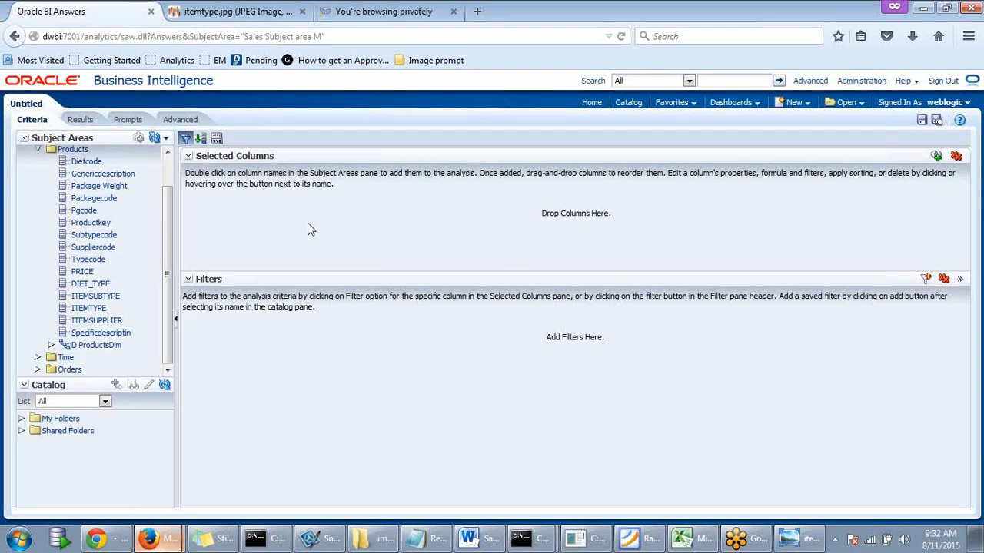
- Select the ITEMTYPE column formula in its editor and return to the image map prompt window
left_click(245, 226)
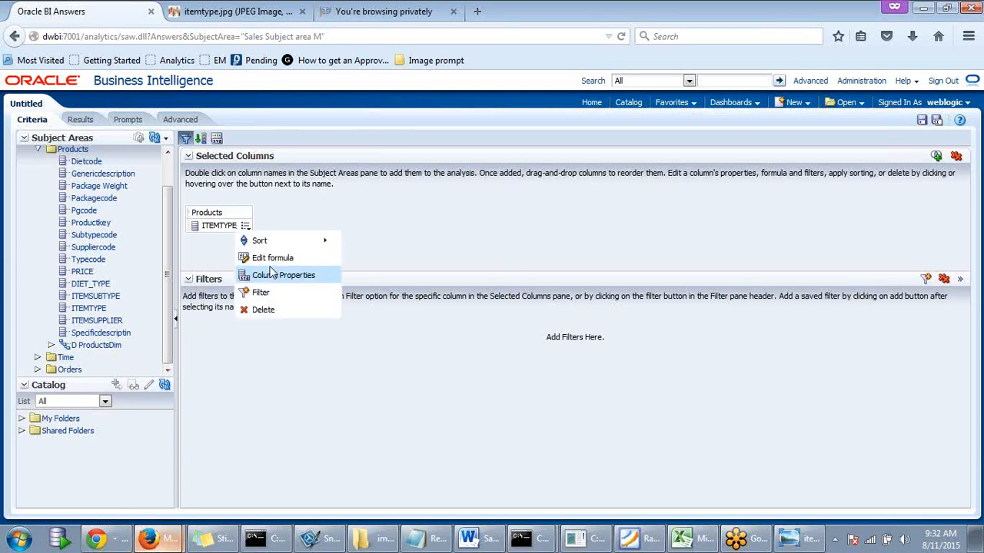
left_click(273, 259)
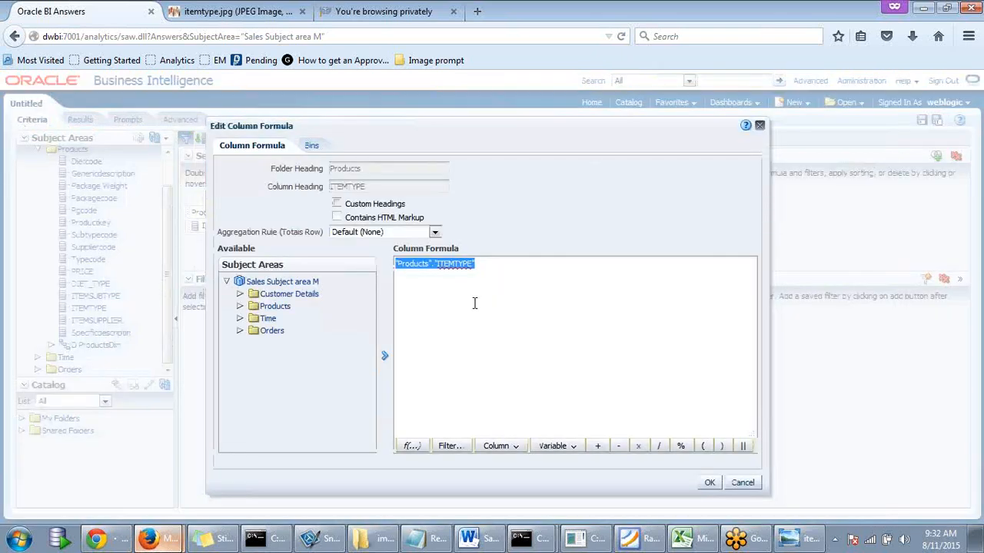
left_click(493, 267)
left_click_drag(488, 264, 338, 259)
key("ctrl+c")
left_click(154, 539)
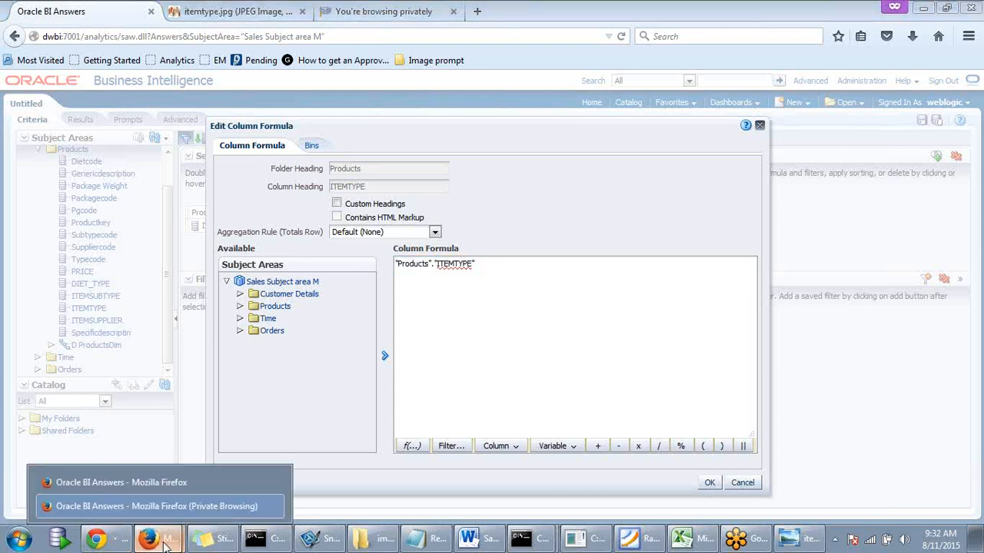
left_click(142, 505)
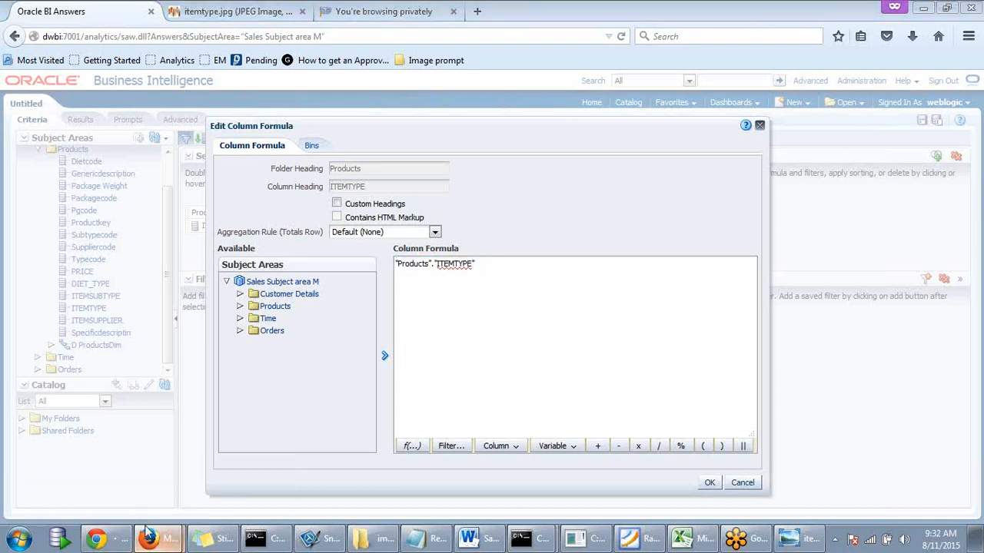
left_click(148, 536)
left_click(156, 481)
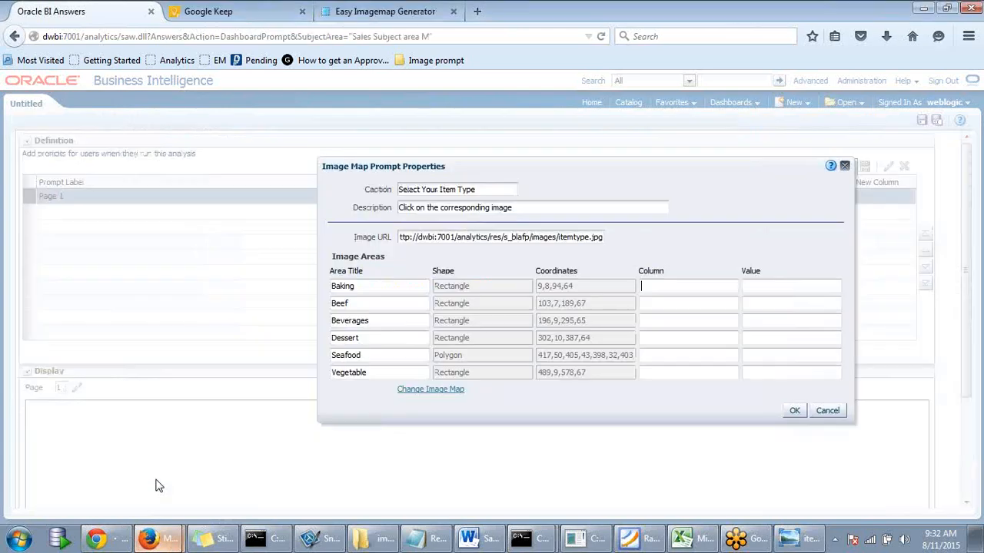
- Set "Products"."ITEMTYPE" as the Column for all six image areas
key("ctrl+v")
left_click(646, 303)
key("ctrl+v")
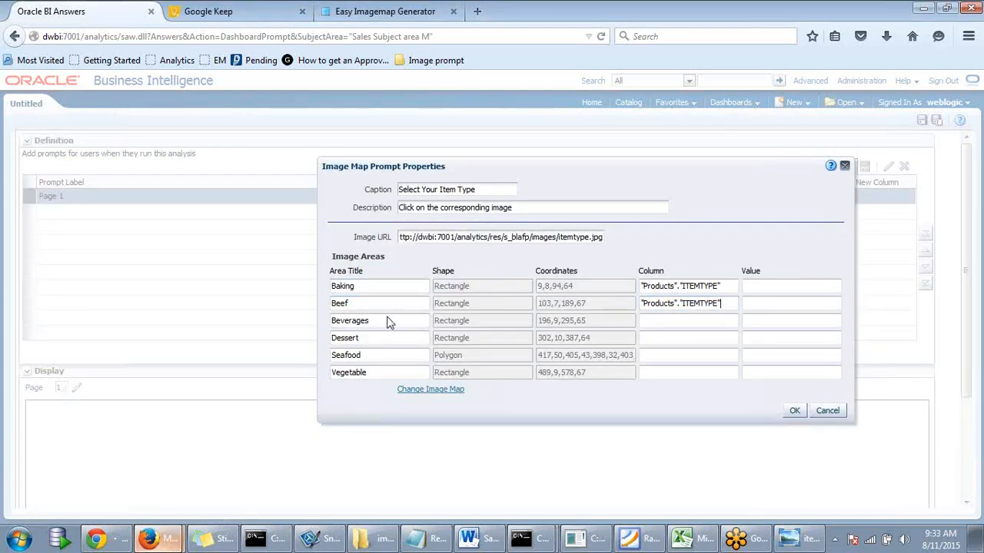
left_click(660, 323)
key("ctrl+v")
left_click(662, 339)
key("ctrl+v")
left_click(657, 356)
key("ctrl+v")
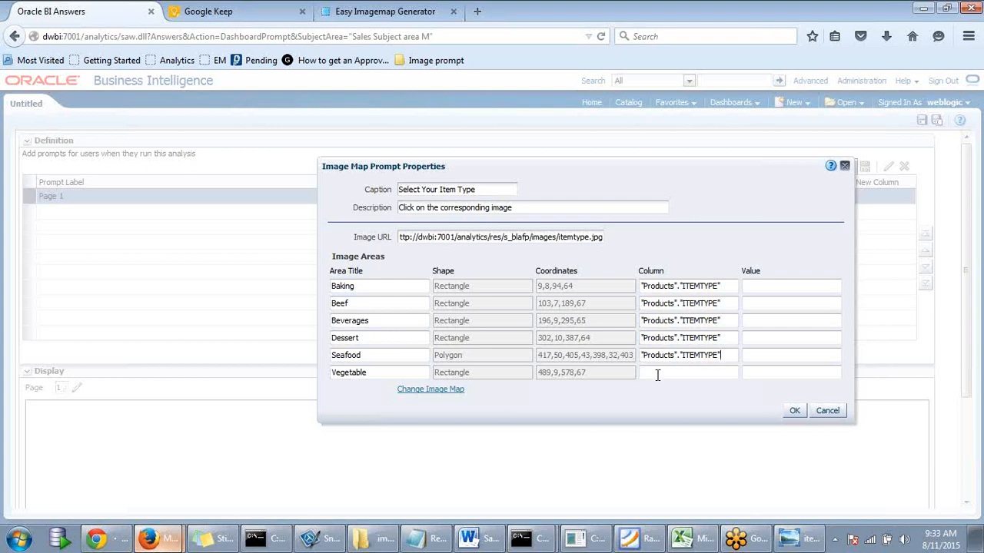
left_click(658, 374)
key("ctrl+v")
- Copy the Baking, Beef and Beverage titles into their Value fields, shortening Beverages to Beverage
left_click_drag(354, 287, 281, 285)
key("ctrl+c")
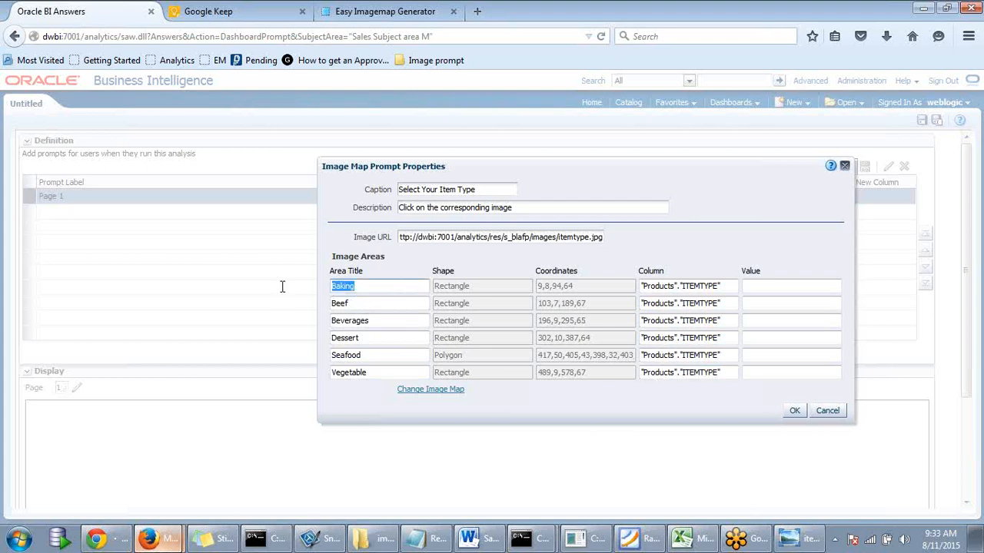
left_click(776, 290)
key("ctrl+v")
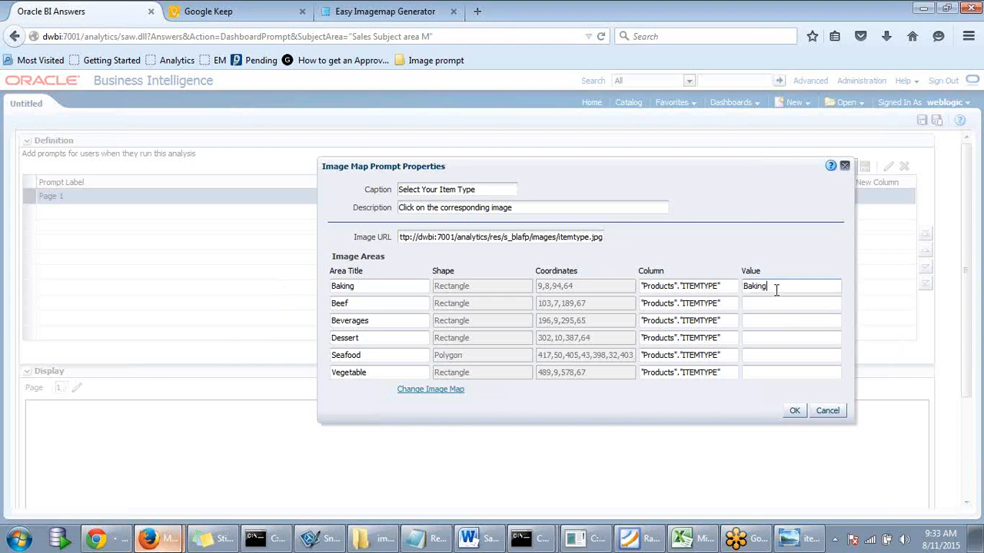
left_click_drag(348, 304, 292, 303)
key("ctrl+v")
left_click_drag(372, 303, 254, 308)
type("Beef")
left_click_drag(353, 305, 296, 303)
key("ctrl+c")
left_click(751, 304)
key("ctrl+v")
left_click(377, 322)
left_click_drag(377, 321, 297, 325)
key("ctrl+c")
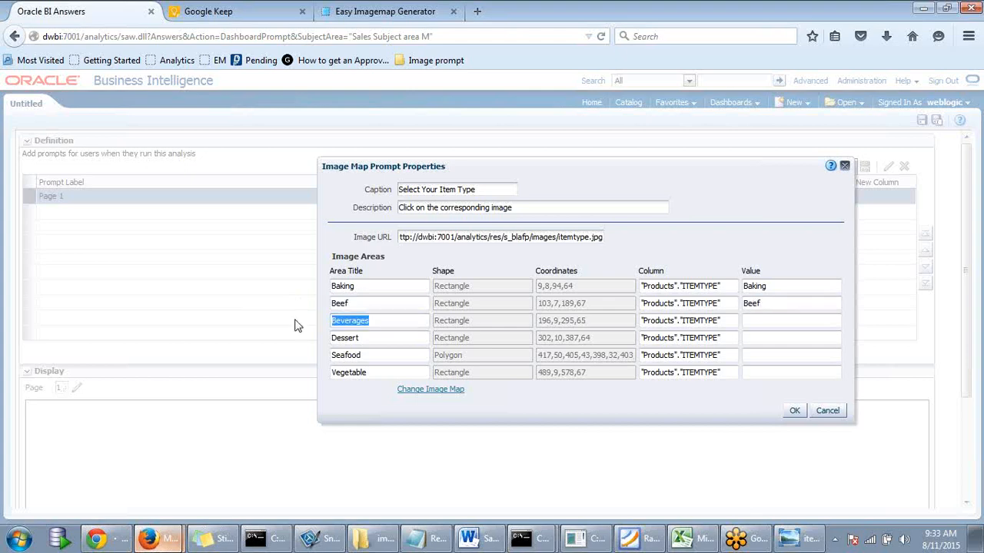
left_click(377, 322)
left_click(770, 321)
key("ctrl+v")
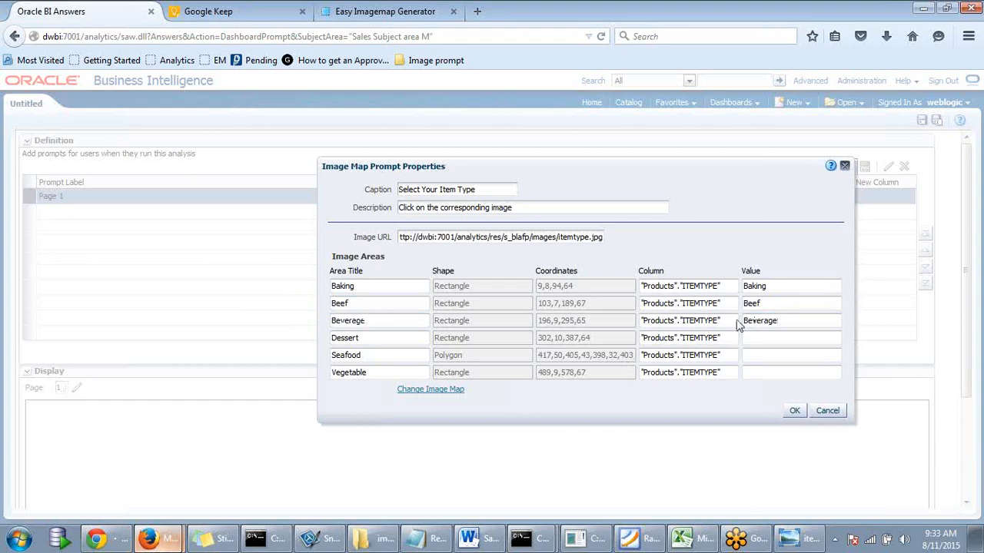
- Copy the Dessert, Seafood and Vegetable titles into their Value fields
double_click(374, 338)
key("ctrl+c")
left_click(775, 340)
key("ctrl+v")
double_click(346, 355)
key("ctrl+c")
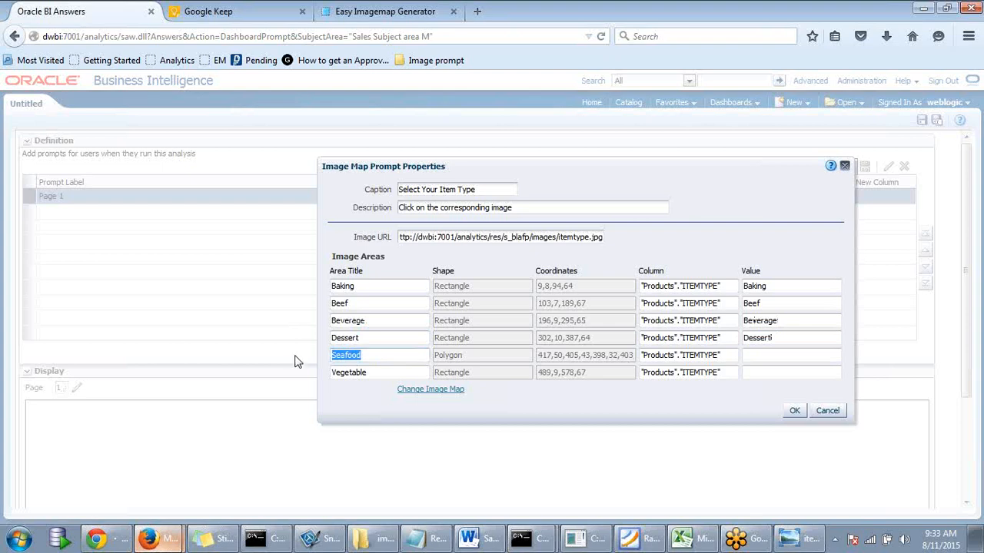
left_click(766, 358)
key("ctrl+v")
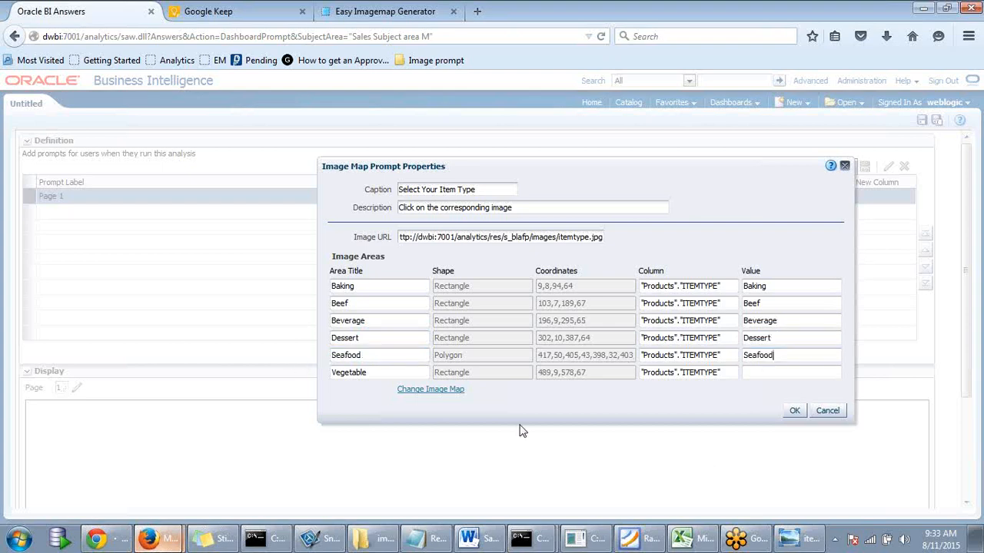
left_click(377, 372)
left_click_drag(377, 372, 303, 362)
key("ctrl+x")
left_click_drag(372, 372, 300, 377)
left_click(759, 373)
key("ctrl+v")
left_click(783, 359)
- Confirm the image area mappings and review the food-picture preview of 'Select Your Item Type'
left_click(791, 414)
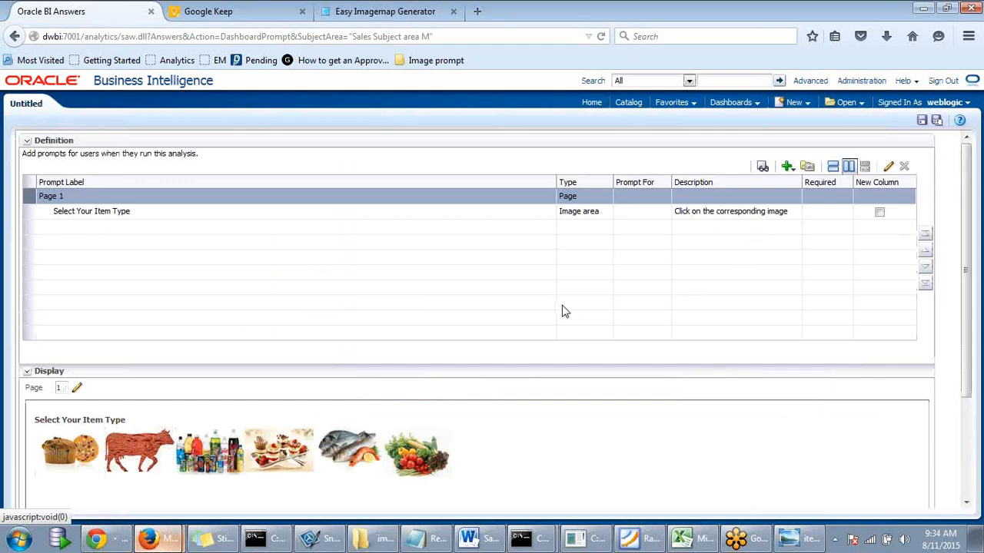
scroll(561, 312, "down", 2)
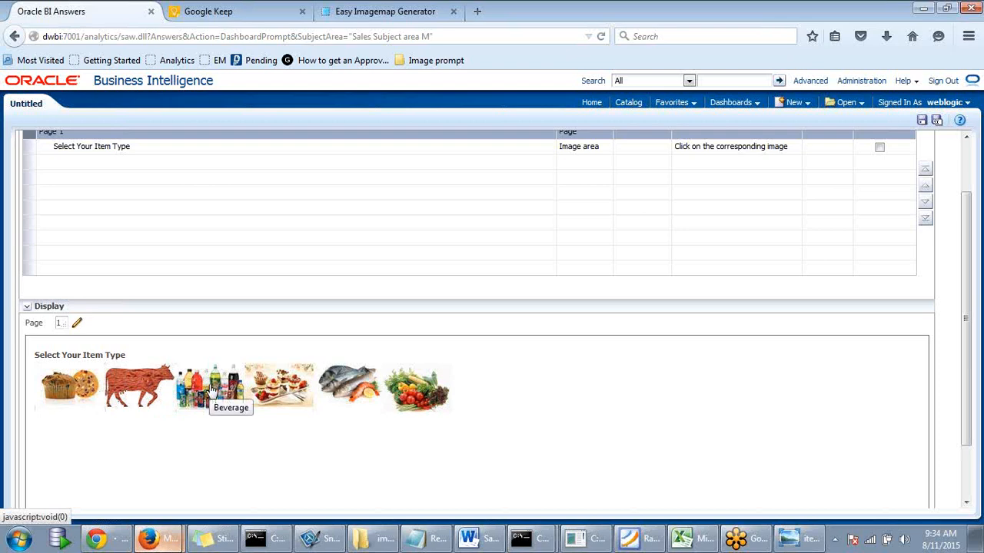
scroll(265, 426, "up", 1)
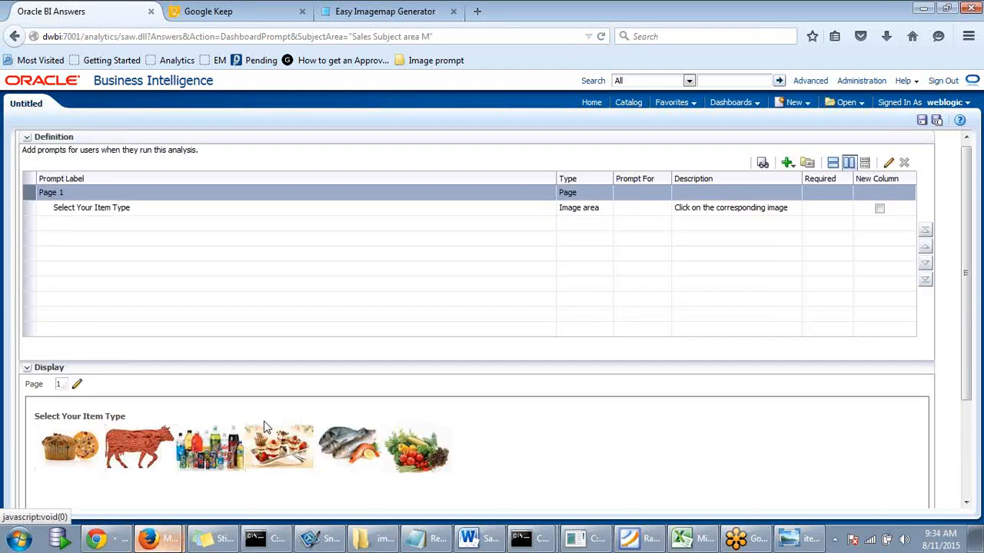
scroll(268, 362, "down", 2)
scroll(254, 369, "up", 3)
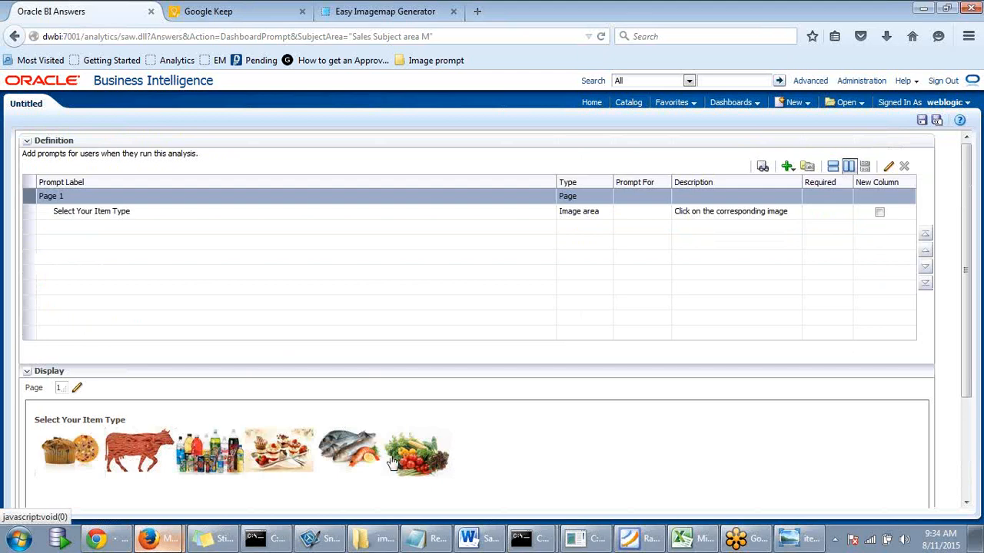
scroll(354, 430, "down", 2)
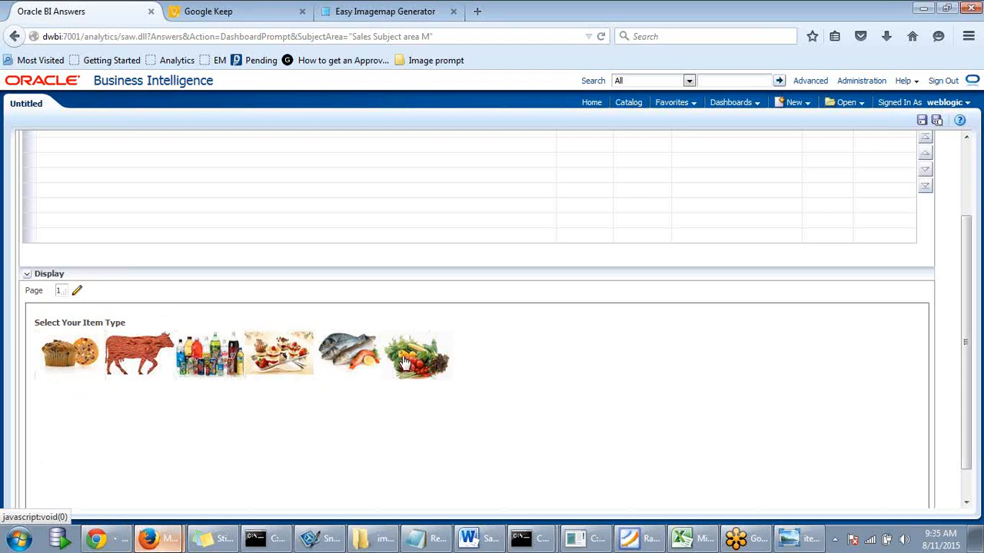
scroll(401, 365, "up", 3)
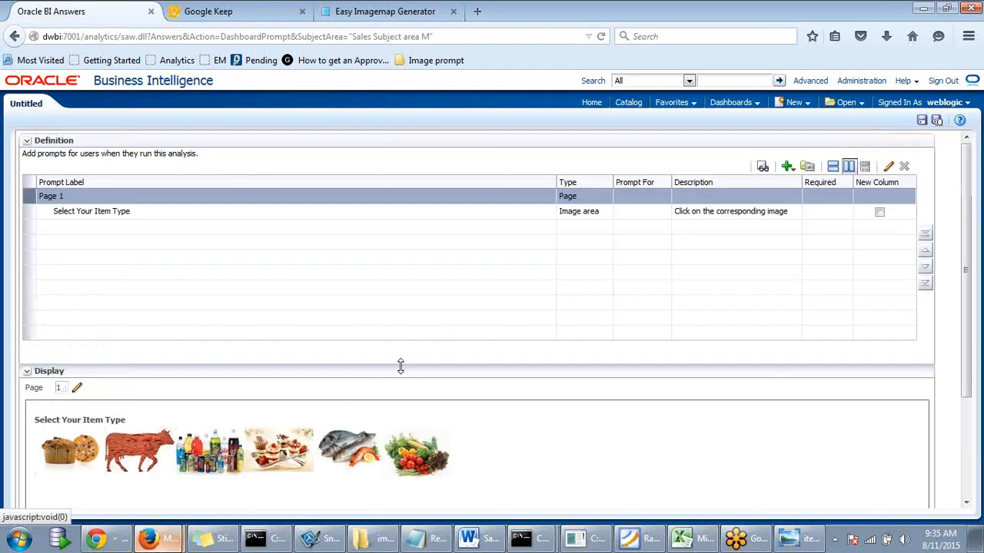
scroll(400, 366, "down", 3)
scroll(401, 366, "up", 2)
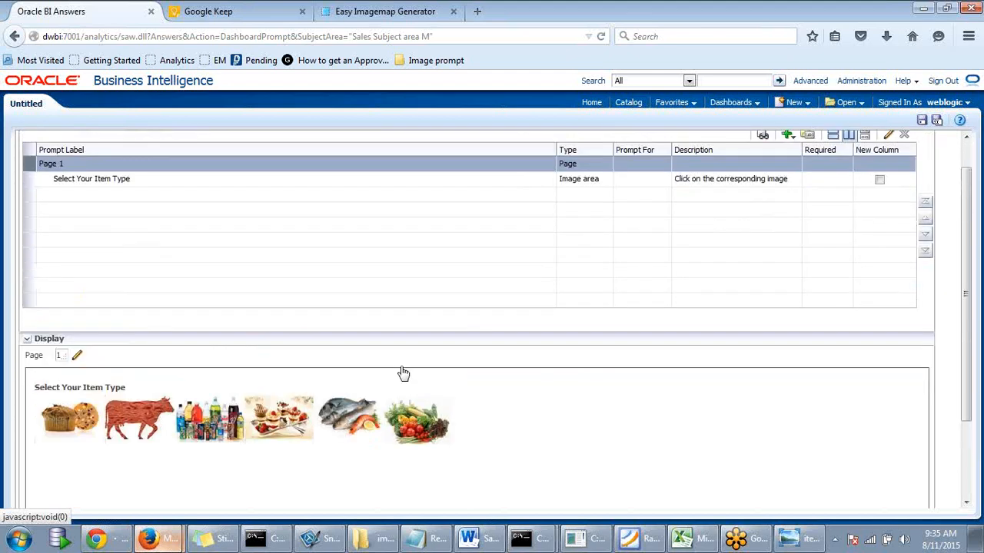
- Save the prompt as 'Dashboard Image Prompt' in My Folders
left_click(922, 124)
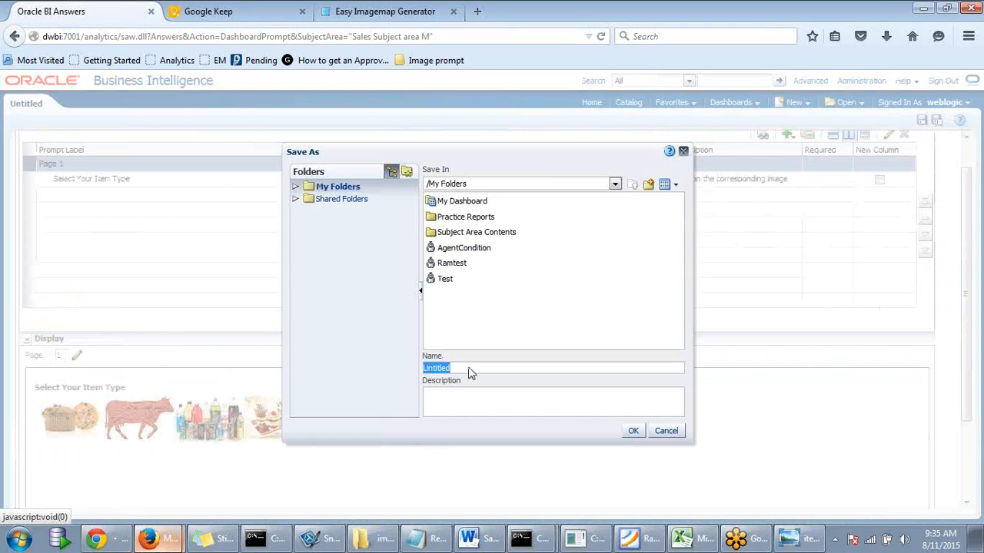
type("Dashboa")
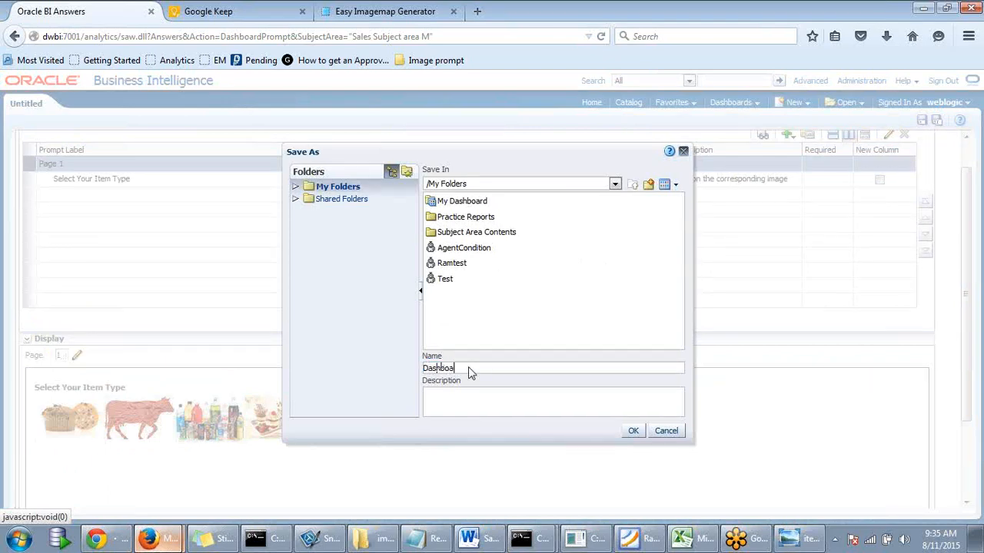
type("rd Image Prompt")
left_click(630, 432)
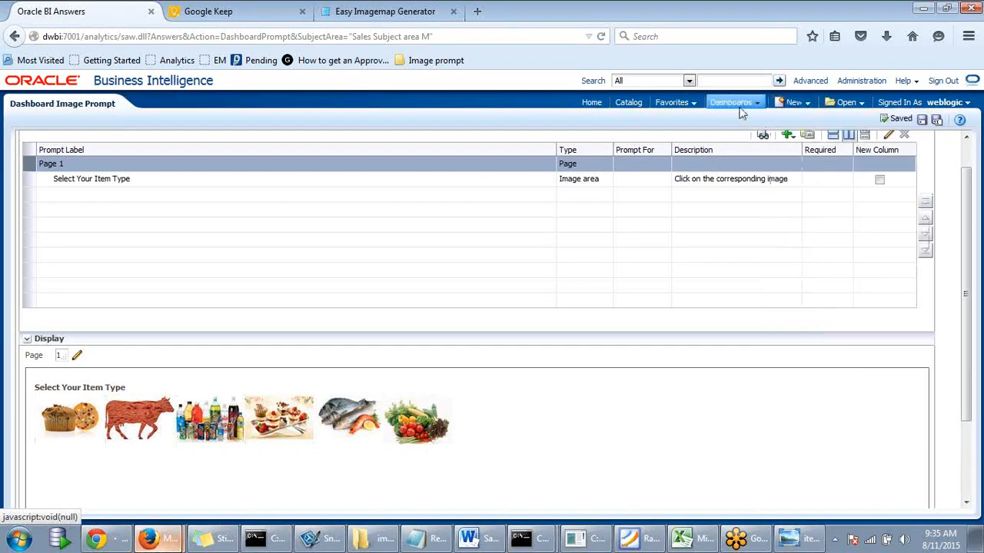
- Open the DWBI Practice1 dashboard's empty Image Prompt page in edit mode
mouse_move(742, 113)
left_click(751, 188)
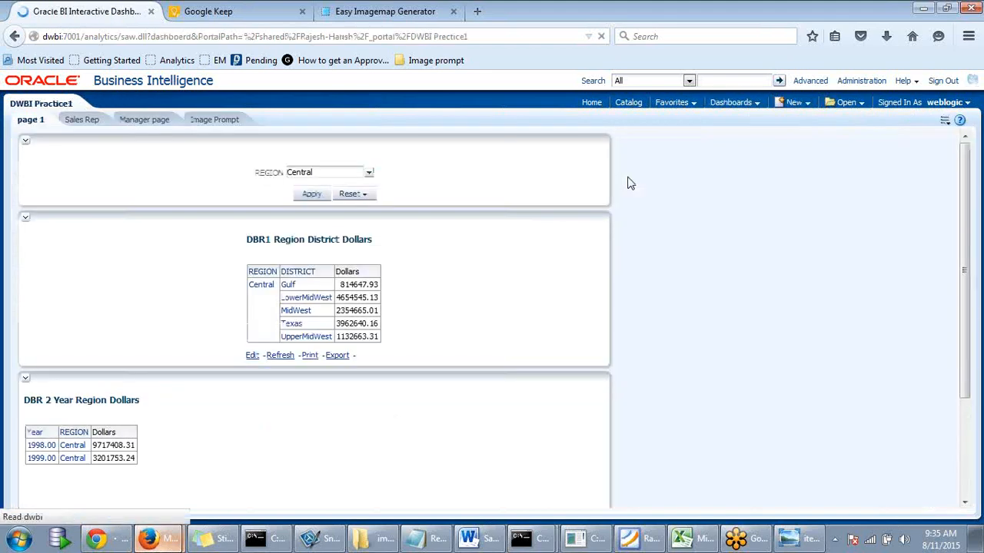
left_click(229, 124)
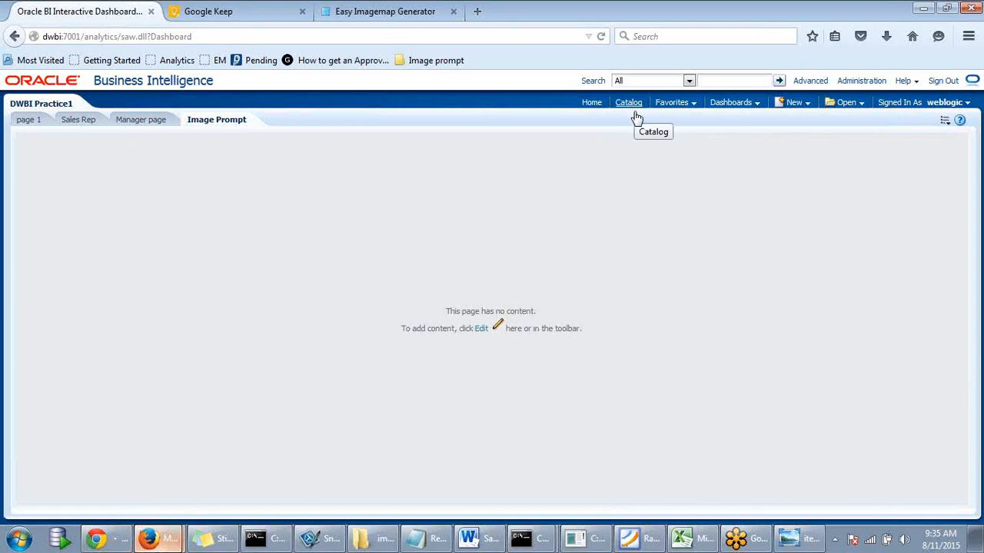
left_click(485, 331)
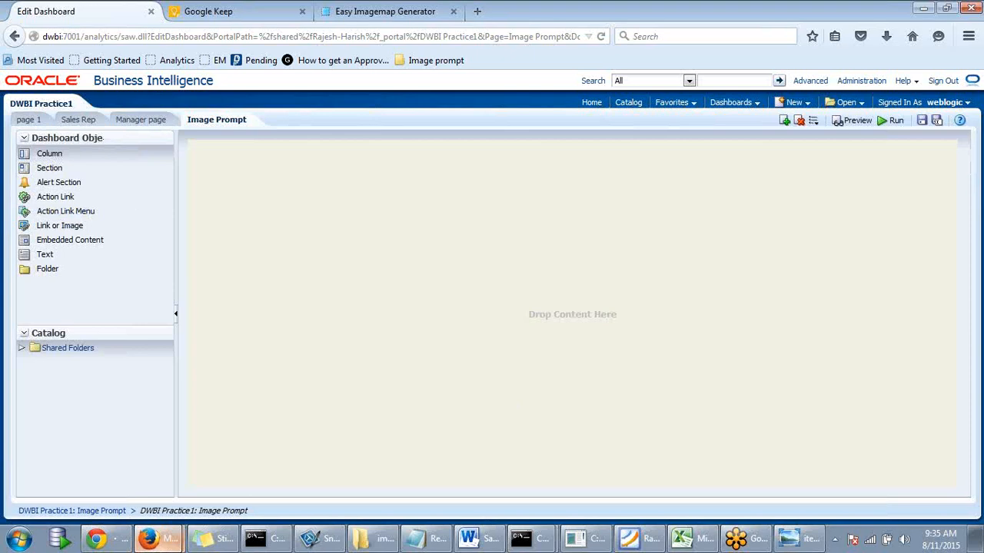
left_click(21, 349)
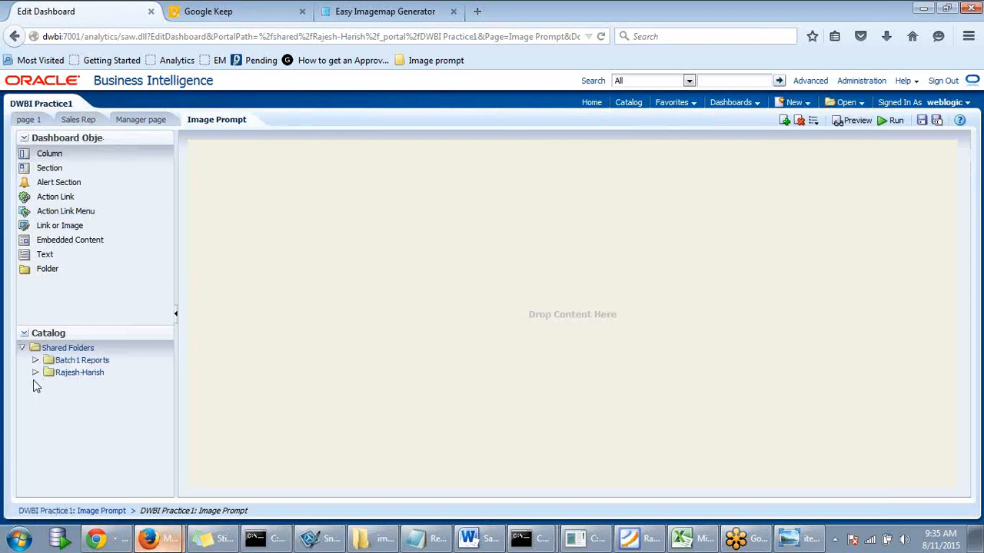
left_click(36, 373)
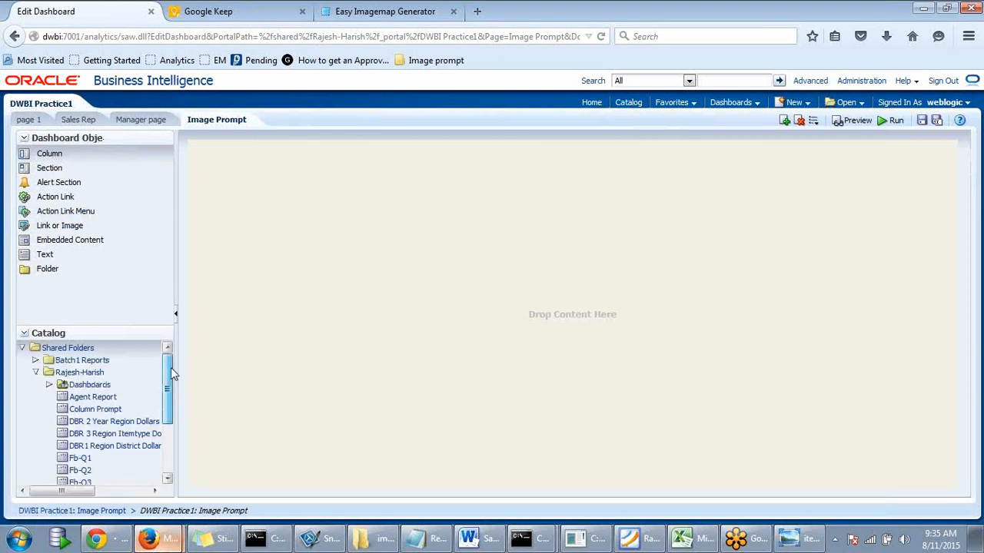
left_click_drag(171, 367, 172, 383)
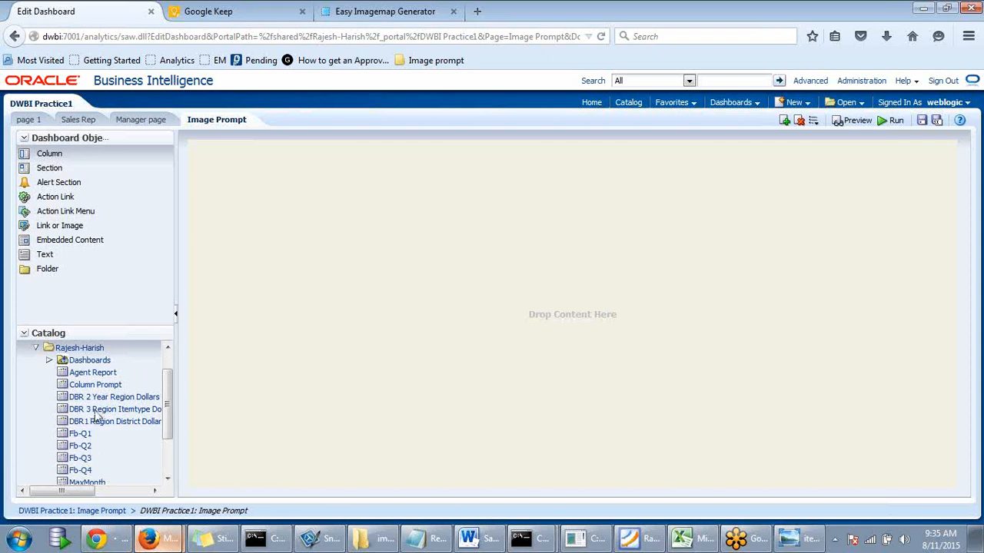
left_click_drag(366, 338, 368, 292)
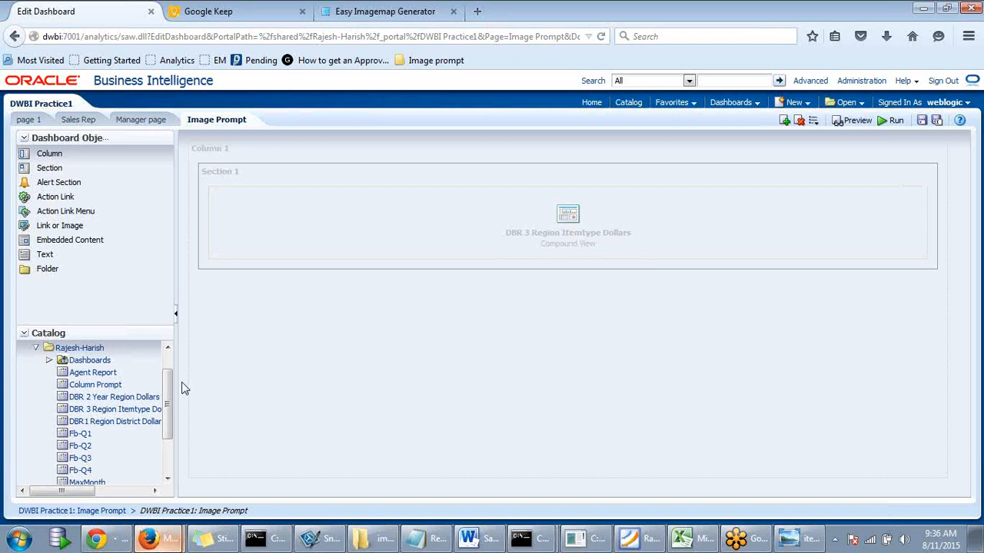
- Browse the catalog's Batch1 Reports > Dashboards folder, then go back a page
left_click_drag(181, 382, 163, 464)
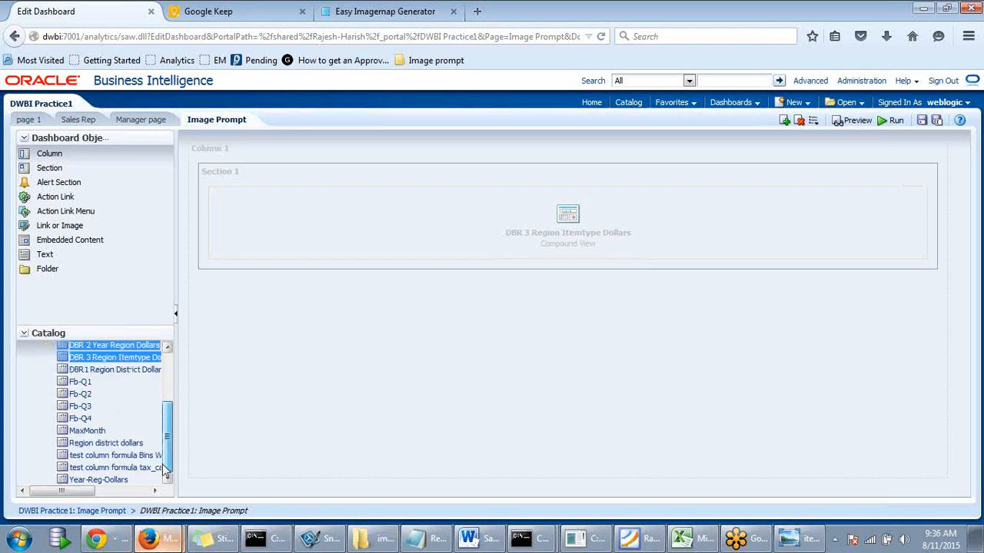
scroll(177, 391, "up", 3)
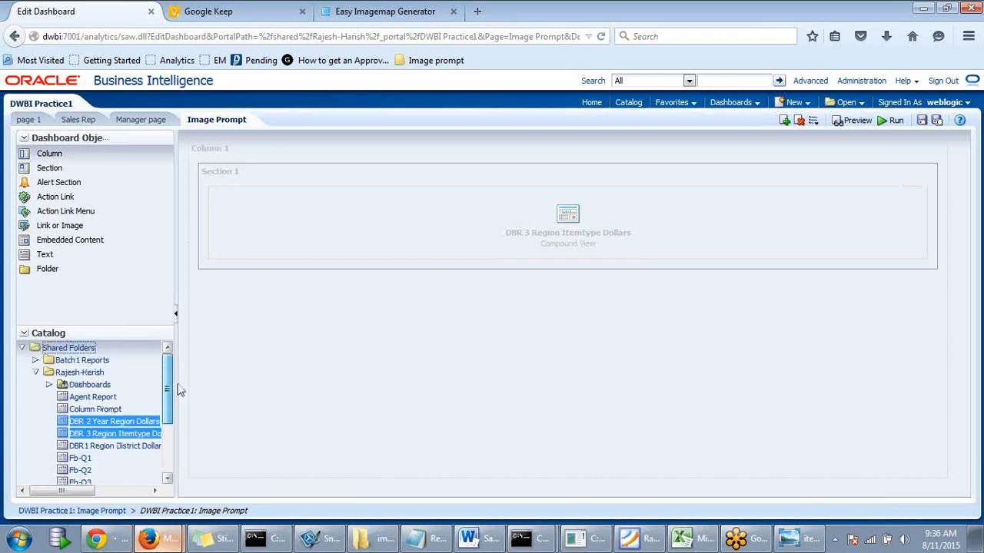
scroll(177, 391, "down", 3)
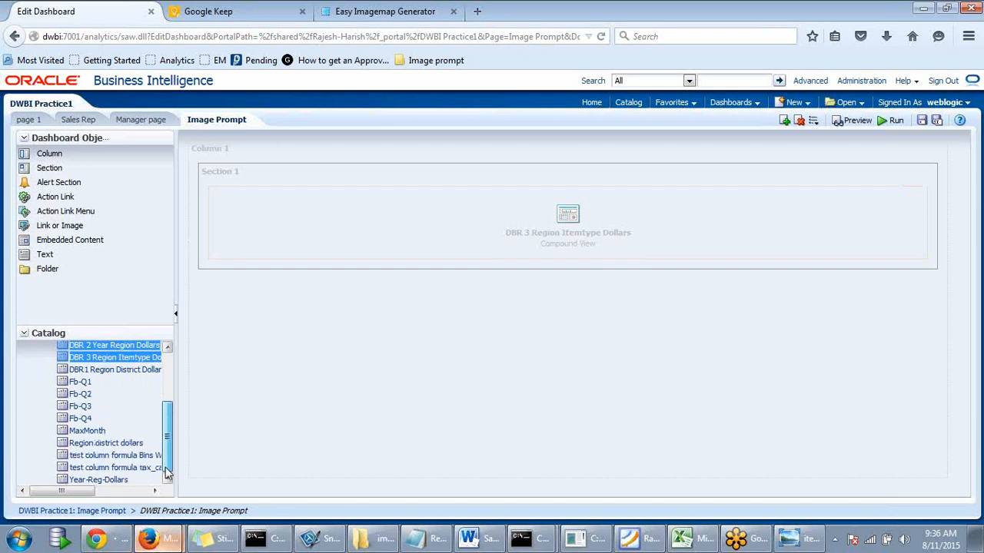
left_click_drag(168, 472, 183, 382)
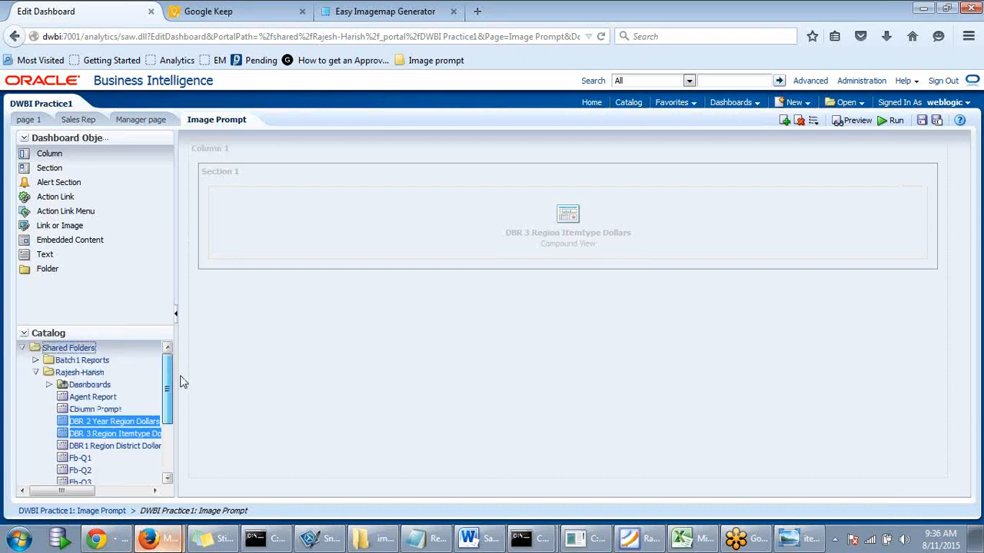
scroll(180, 384, "down", 3)
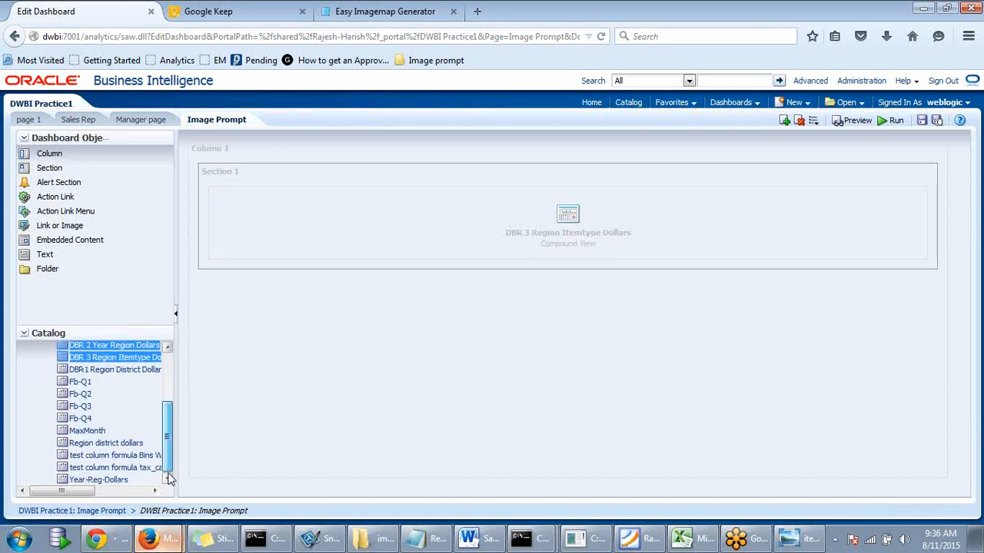
left_click_drag(169, 477, 180, 384)
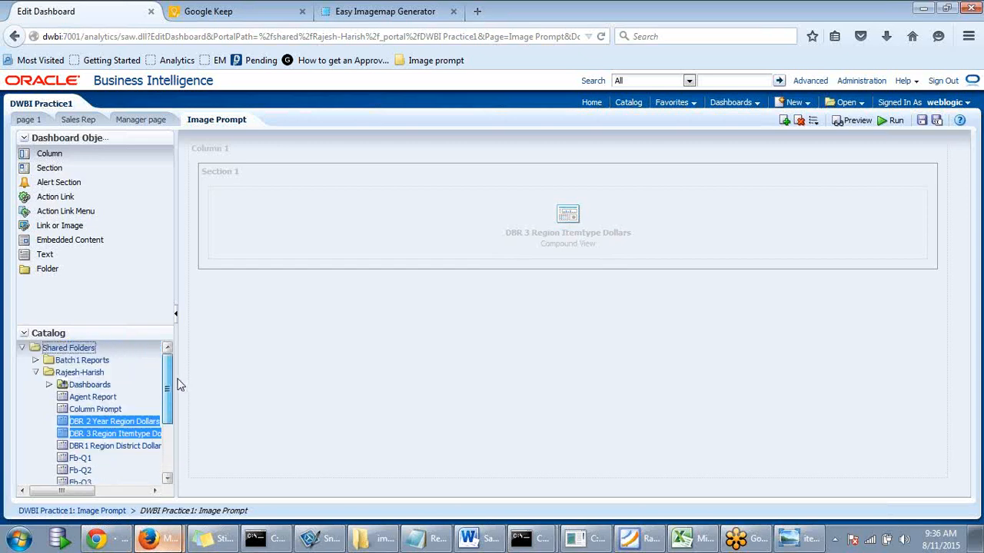
left_click(35, 360)
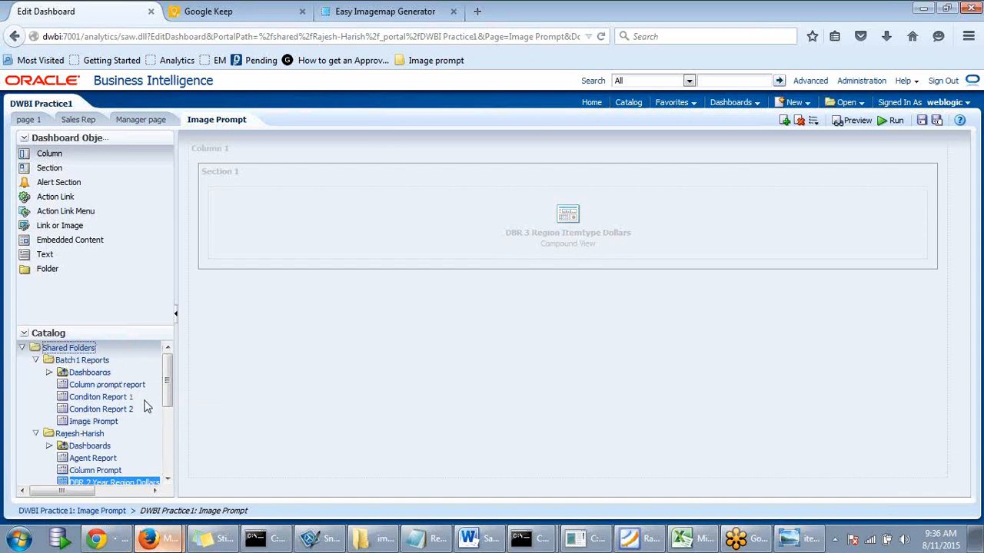
left_click(107, 425)
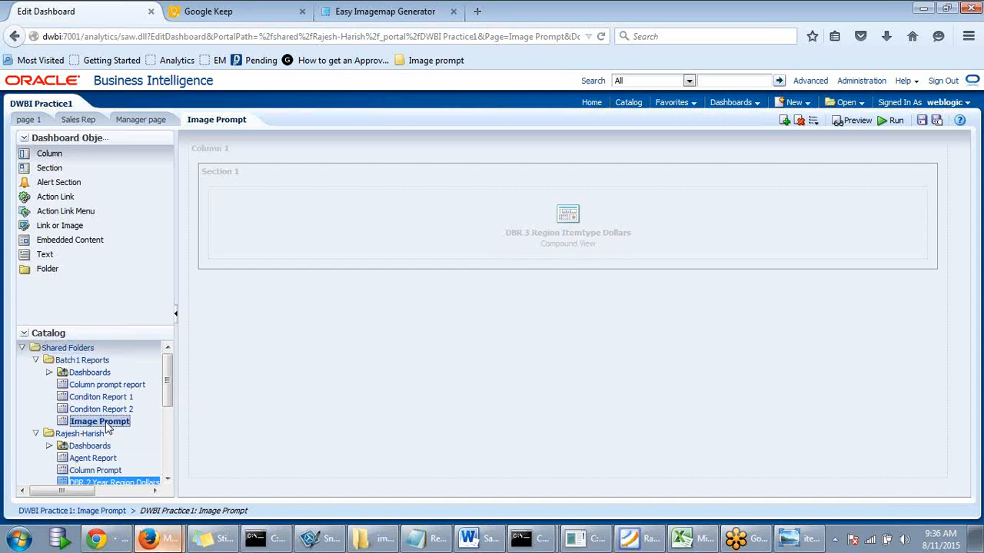
left_click(49, 374)
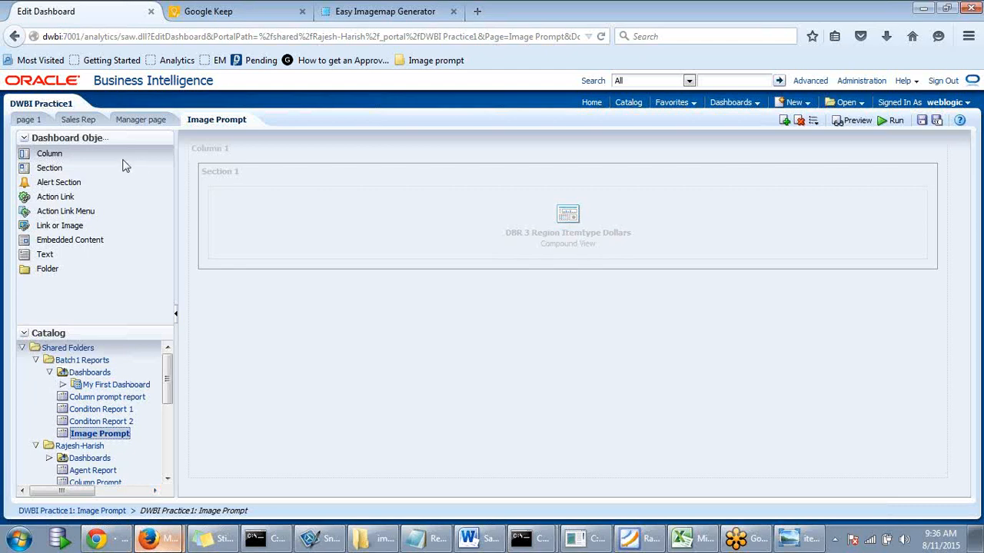
left_click(16, 37)
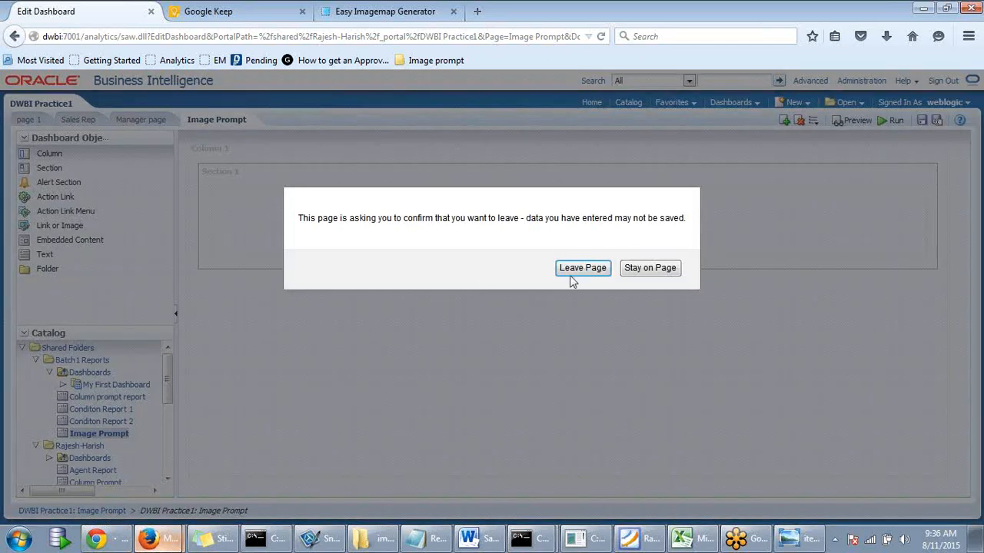
- Discard the unsaved dashboard edits, move back and forward in history, and open the Catalog
key("Return")
left_click(16, 42)
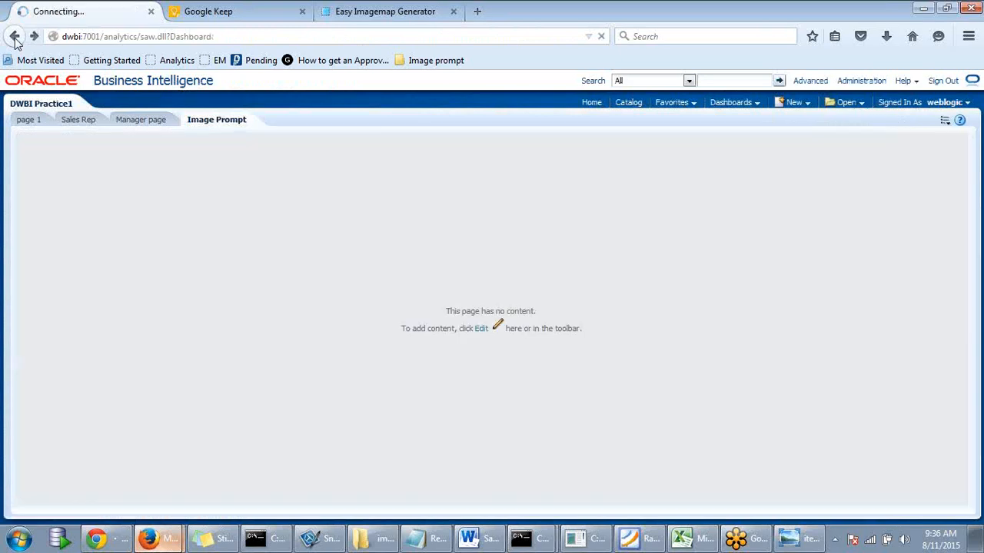
left_click(15, 42)
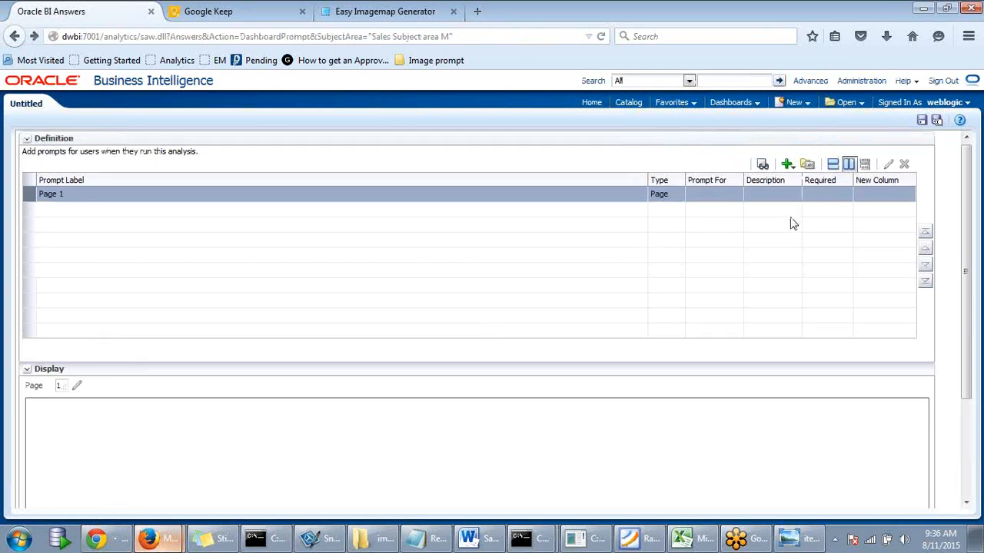
left_click(34, 37)
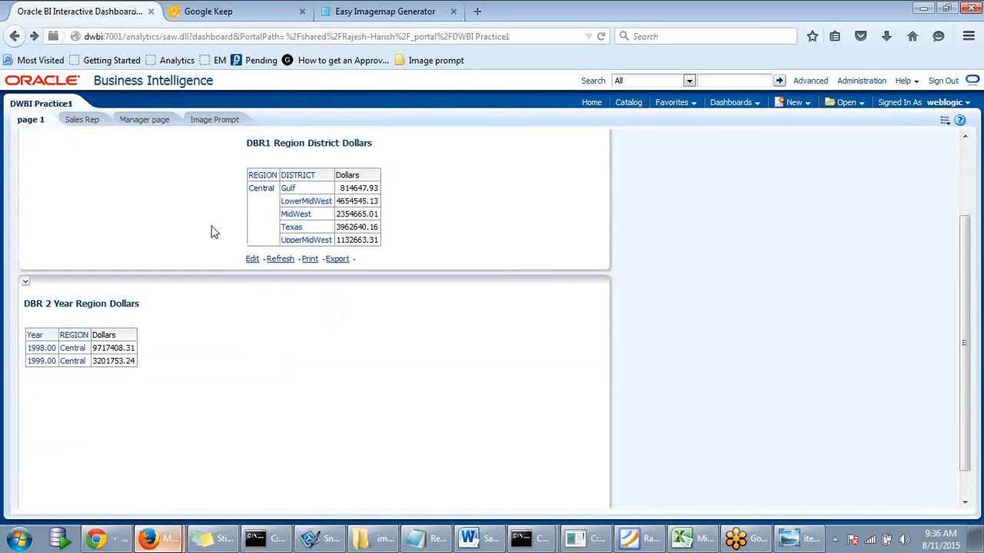
left_click(628, 102)
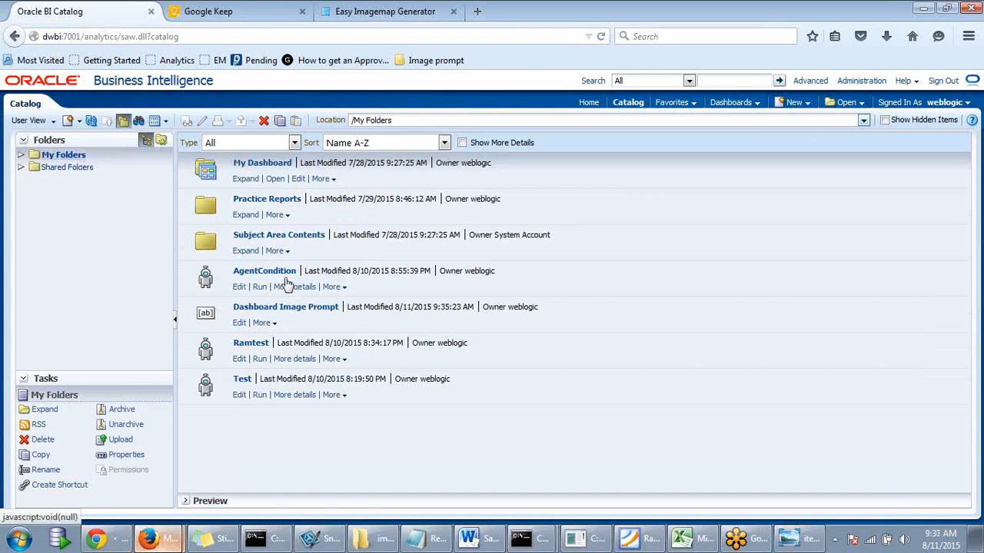
- Move Dashboard Image Prompt into Shared Folders > Rajesh-Harish > Dashboards, dismissing an error first
left_click_drag(261, 273, 77, 170)
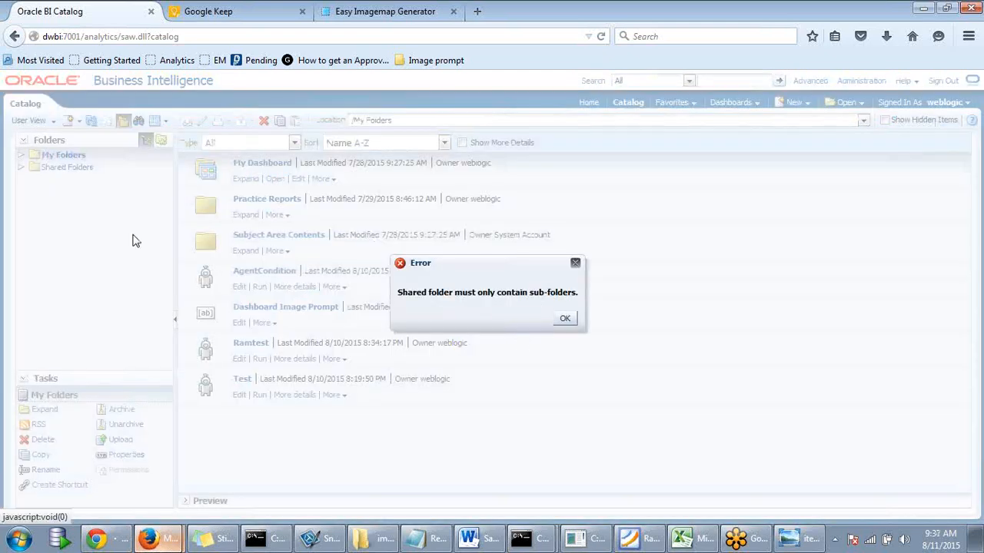
left_click(566, 321)
left_click(21, 168)
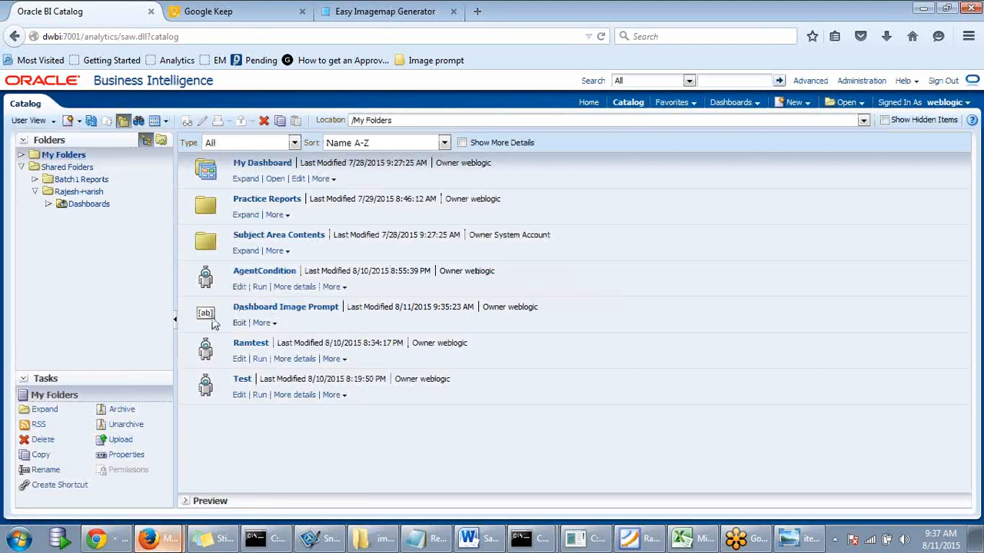
left_click_drag(214, 319, 94, 209)
- Check the Dashboards folder contents, then reopen the DWBI Practice1 dashboard
left_click(48, 206)
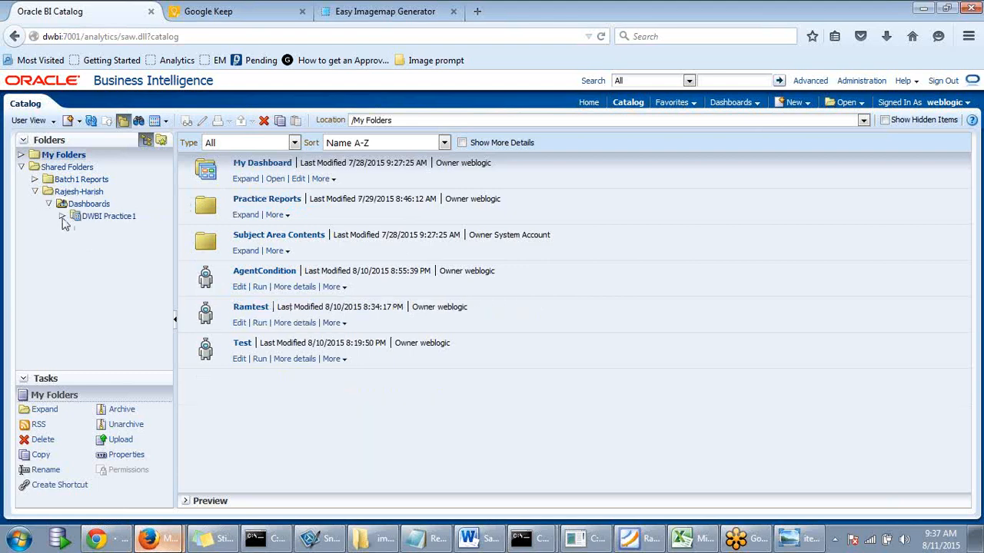
left_click(104, 218)
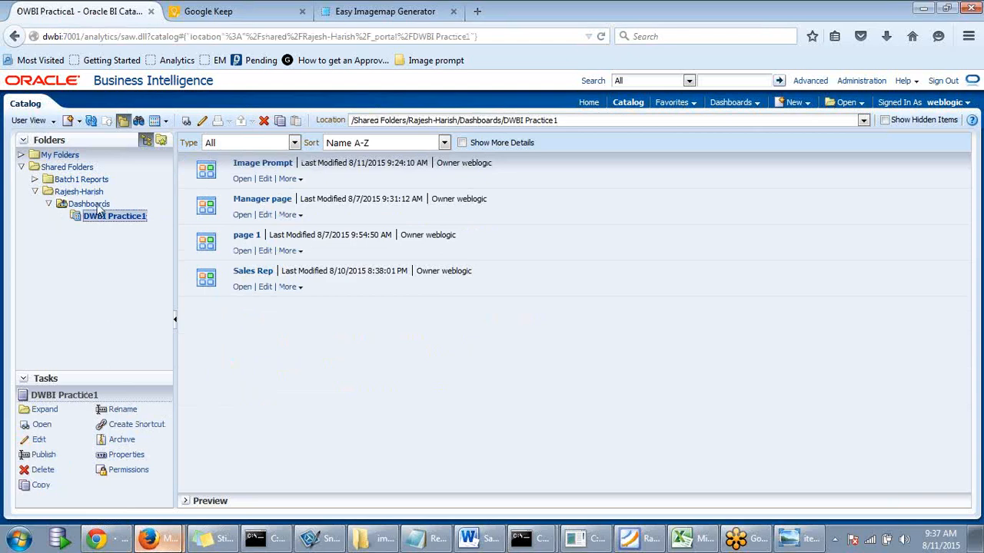
left_click(95, 206)
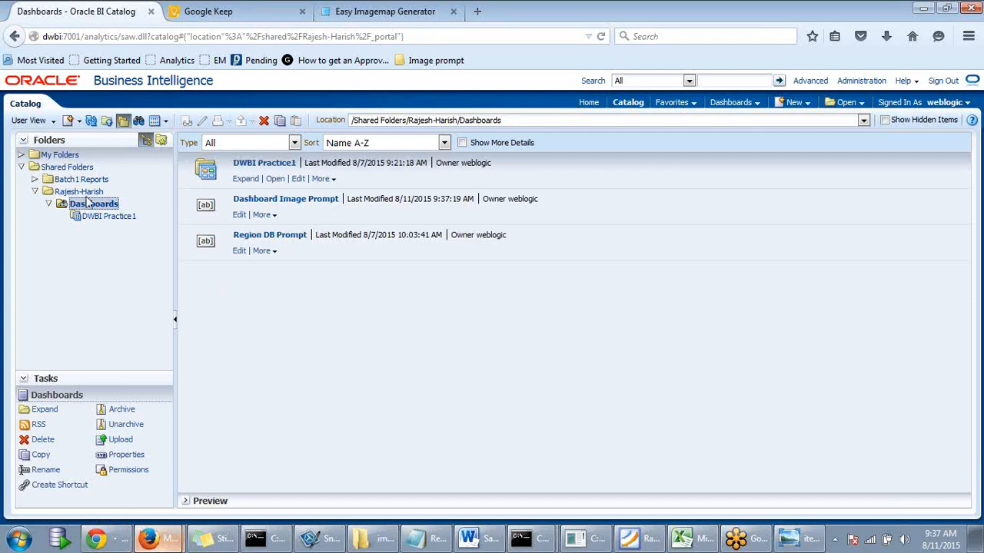
left_click(737, 103)
left_click(744, 186)
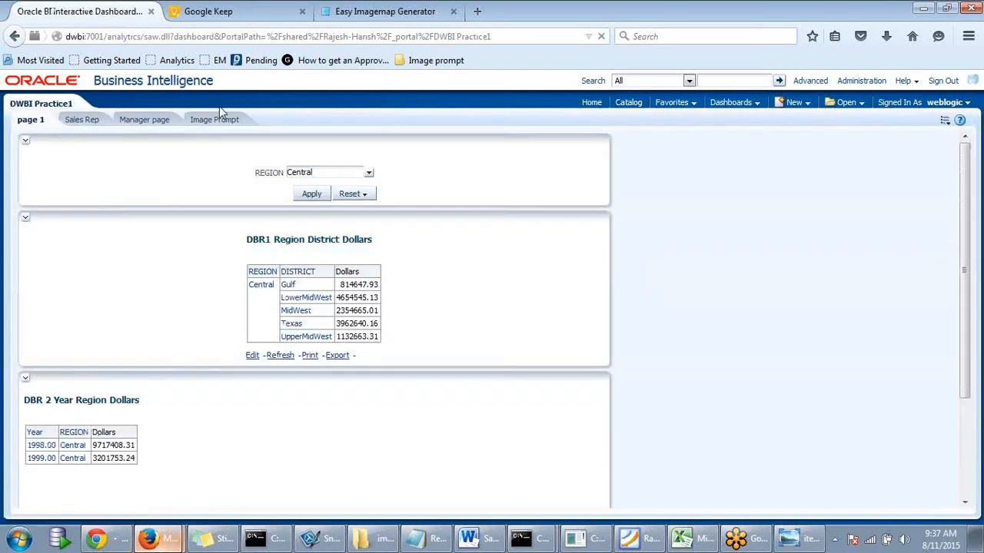
- Edit the empty Image Prompt page and browse the catalog to Rajesh-Harish's Dashboards folder
left_click(223, 120)
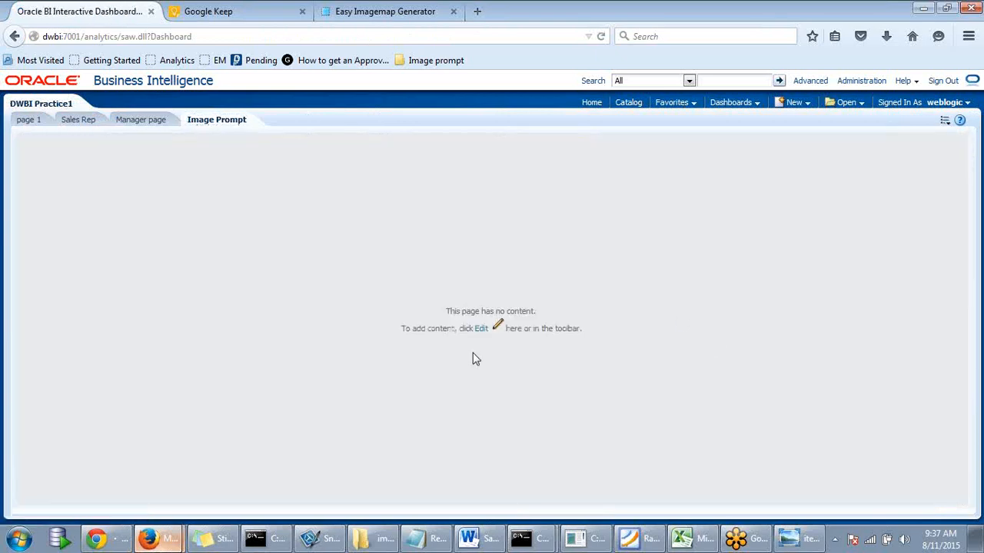
left_click(482, 330)
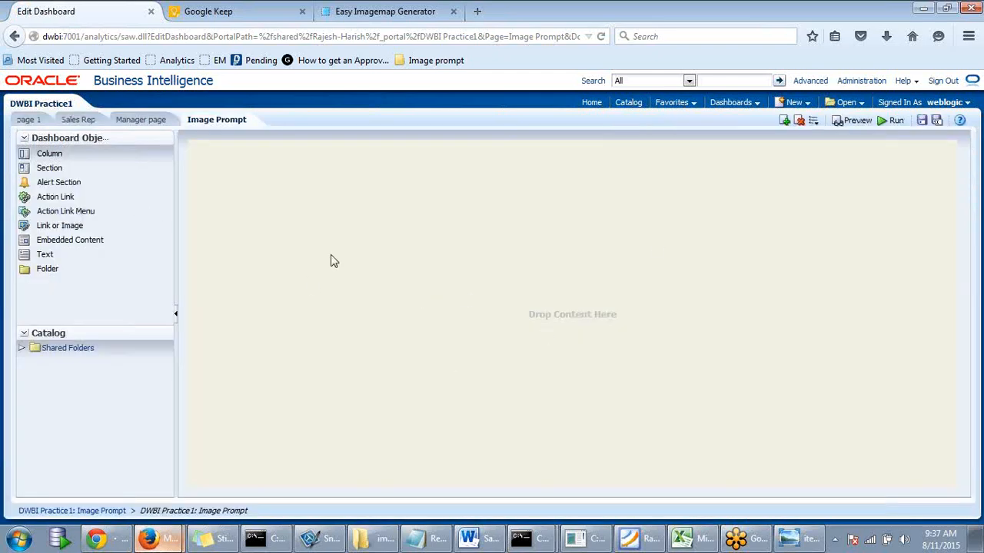
left_click(23, 348)
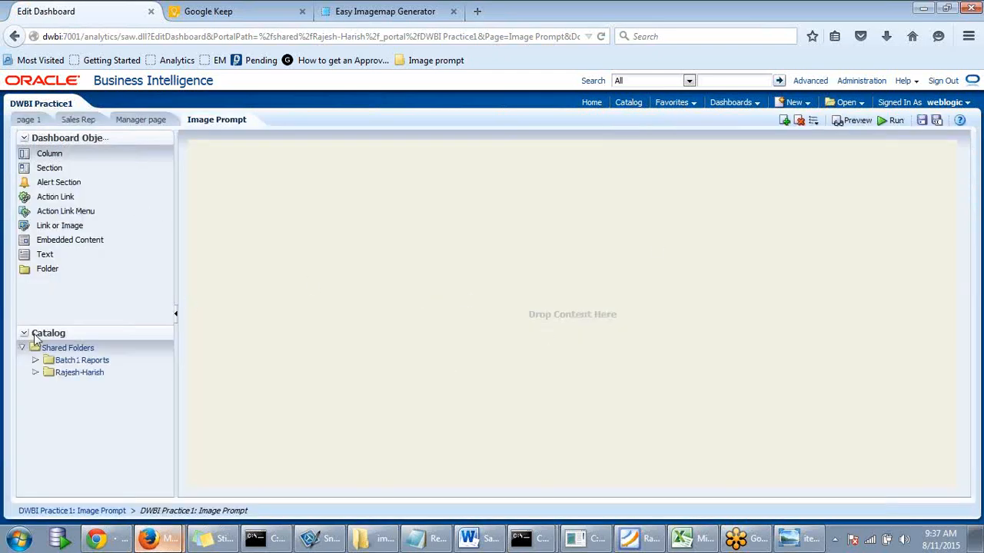
left_click(35, 373)
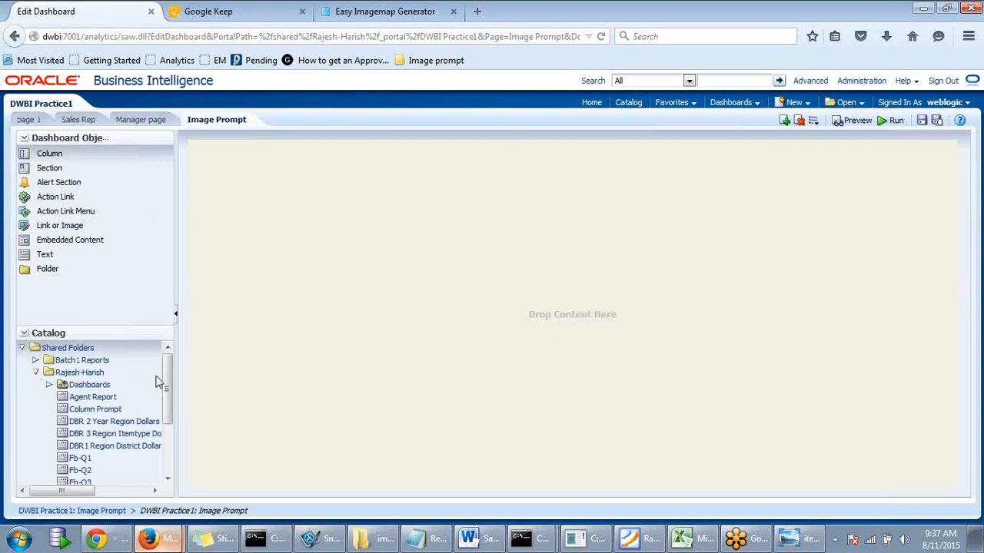
left_click_drag(173, 380, 182, 469)
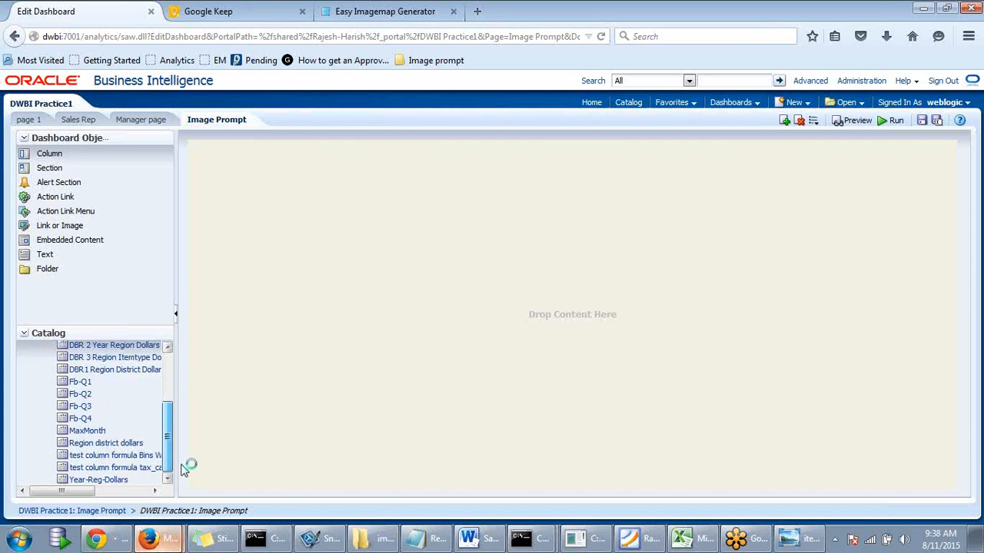
left_click_drag(182, 470, 191, 378)
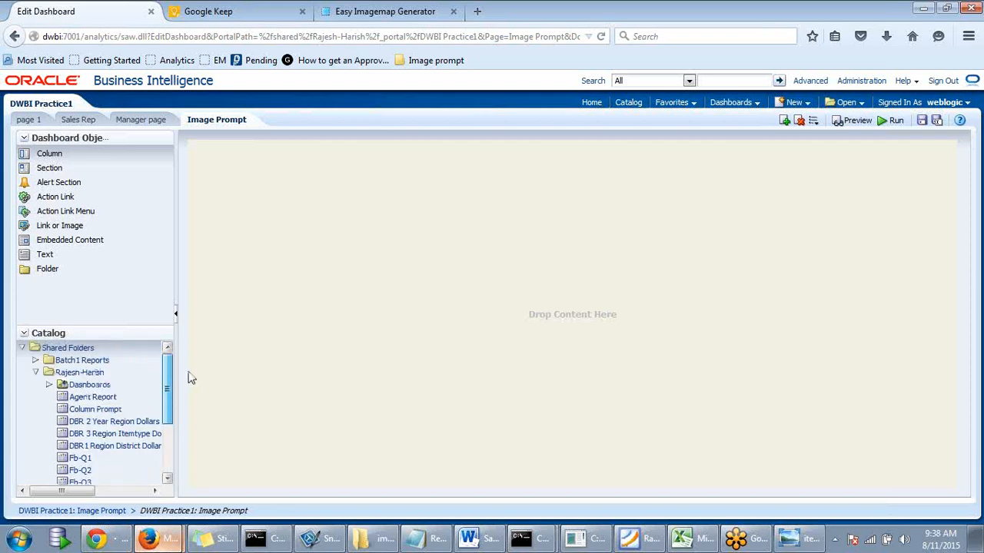
left_click(77, 385)
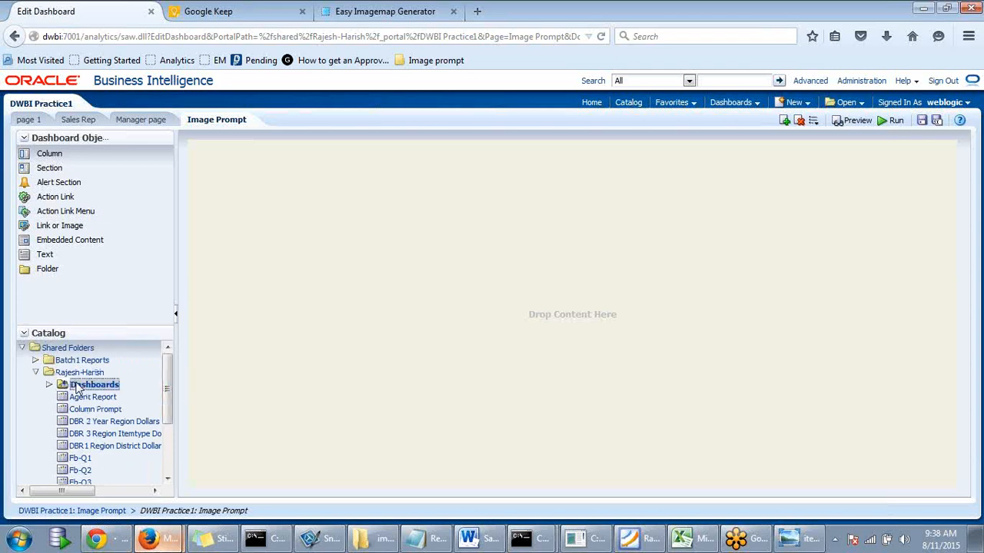
- Place Dashboard Image Prompt above DBR 3 Region Itemtype Dollars, then save and run the page
left_click(49, 384)
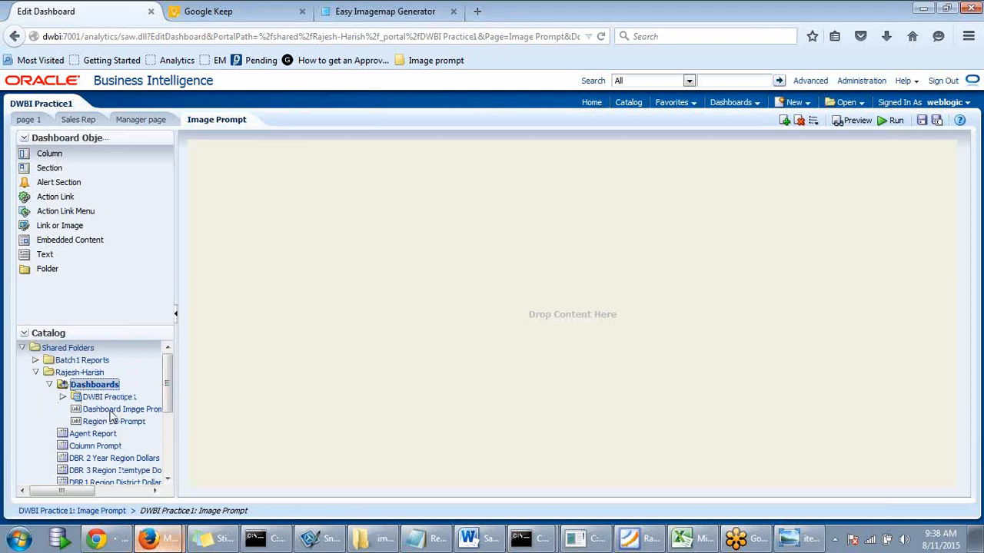
left_click_drag(113, 415, 571, 265)
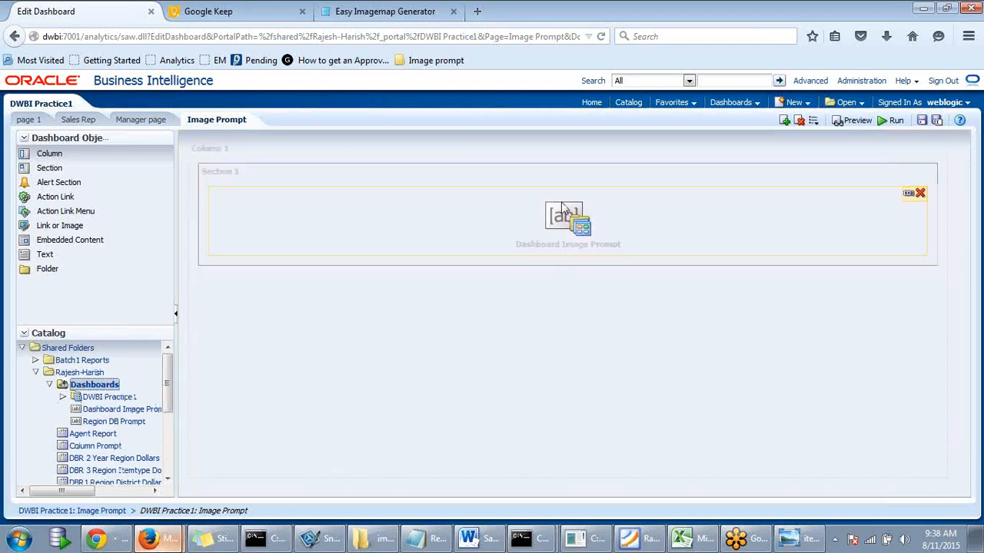
left_click(49, 385)
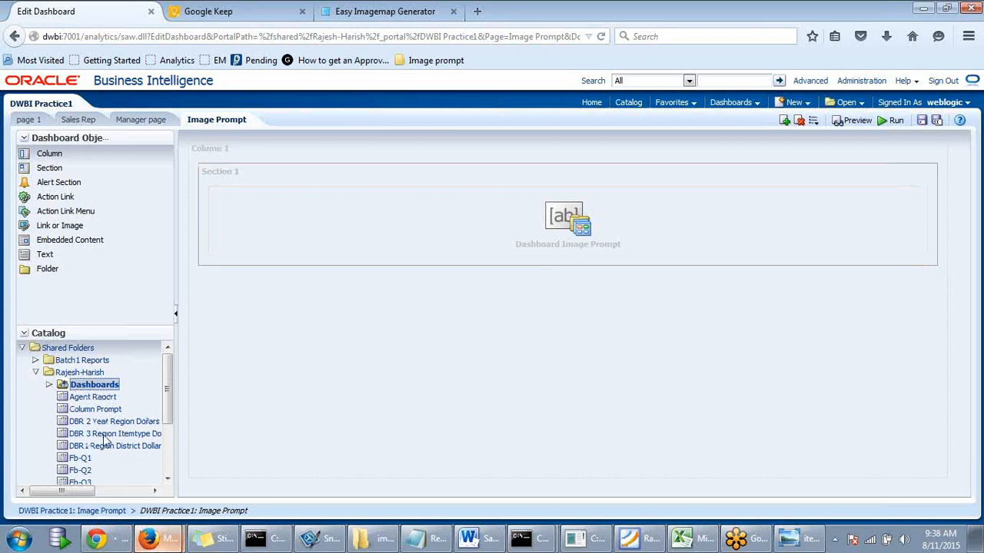
left_click_drag(105, 440, 560, 278)
left_click_drag(88, 435, 546, 258)
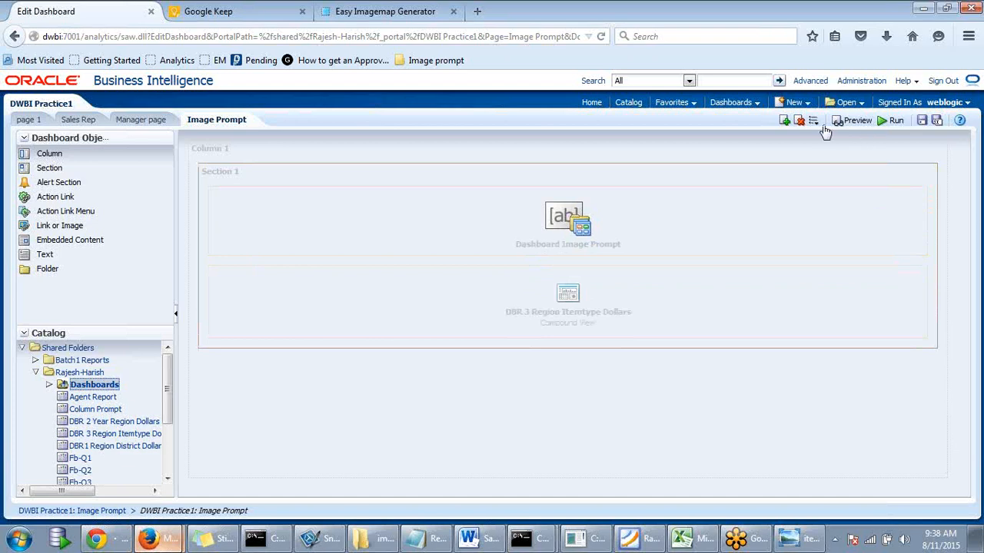
left_click(919, 125)
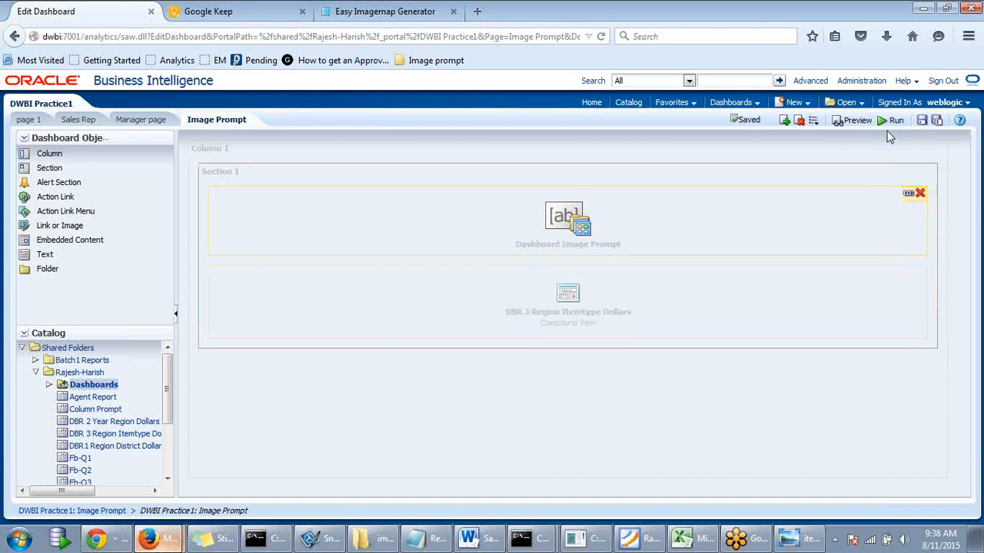
left_click(893, 121)
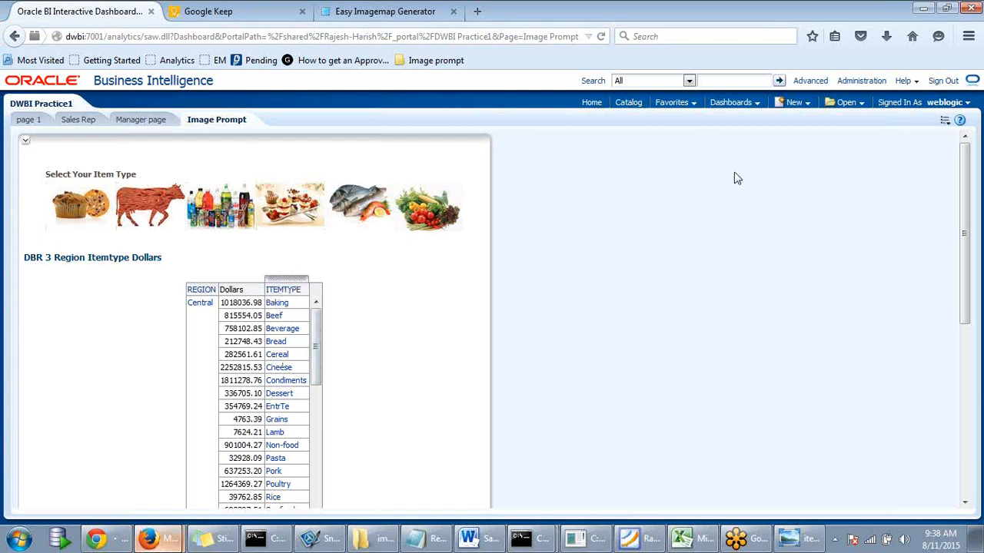
- Open the Page Options menu on the live Image Prompt page
left_click(963, 121)
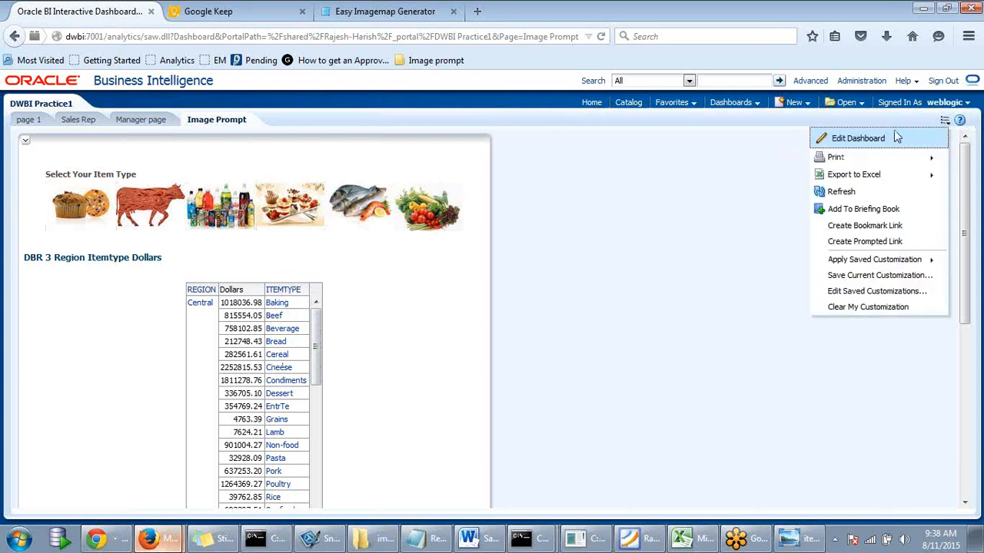
- Open the DBR 3 Region Itemtype Dollars analysis's Criteria for editing from the dashboard
left_click(888, 142)
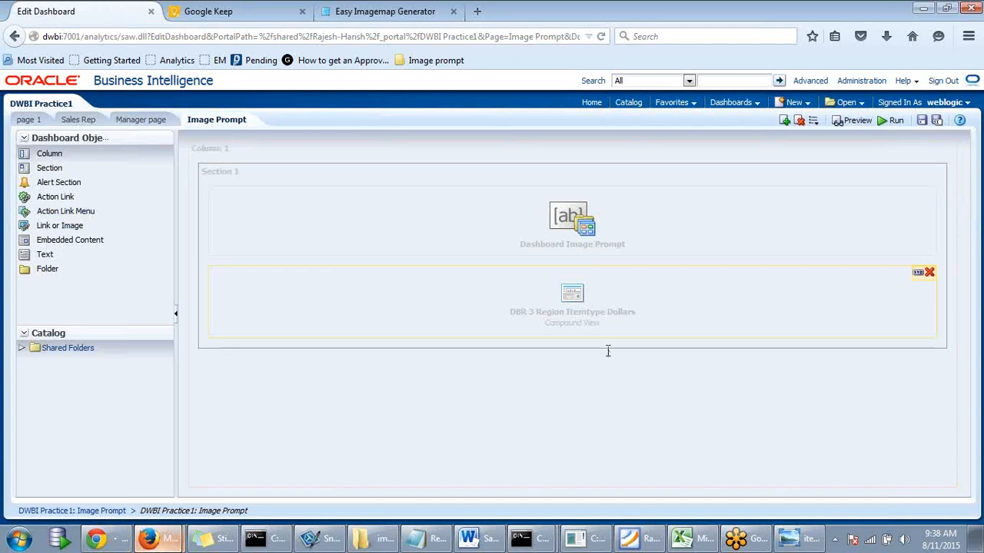
left_click(918, 274)
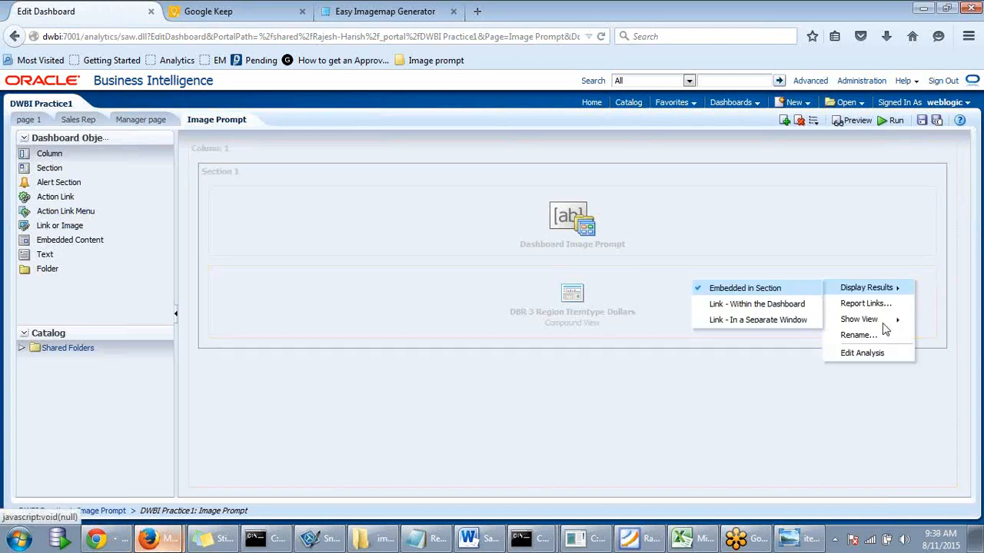
left_click(878, 355)
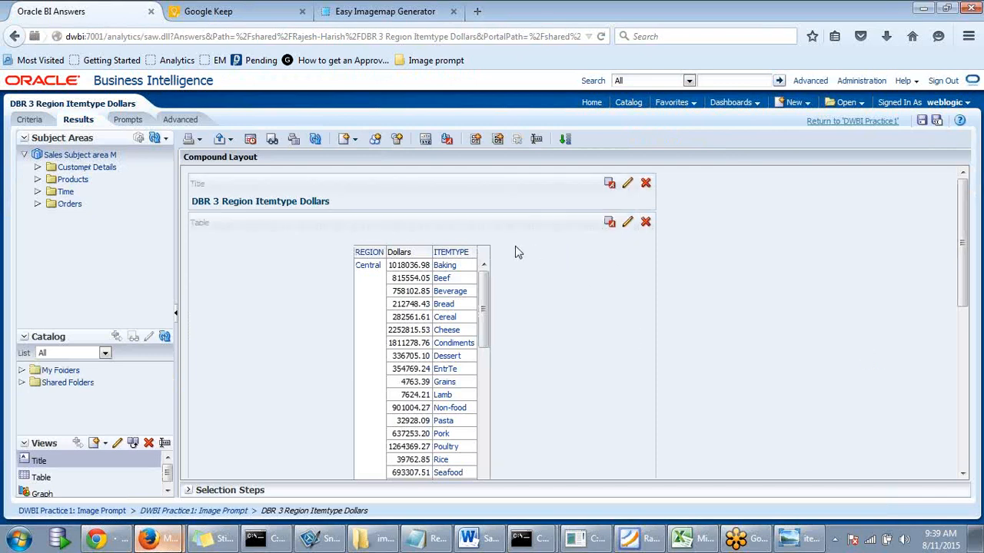
left_click(30, 121)
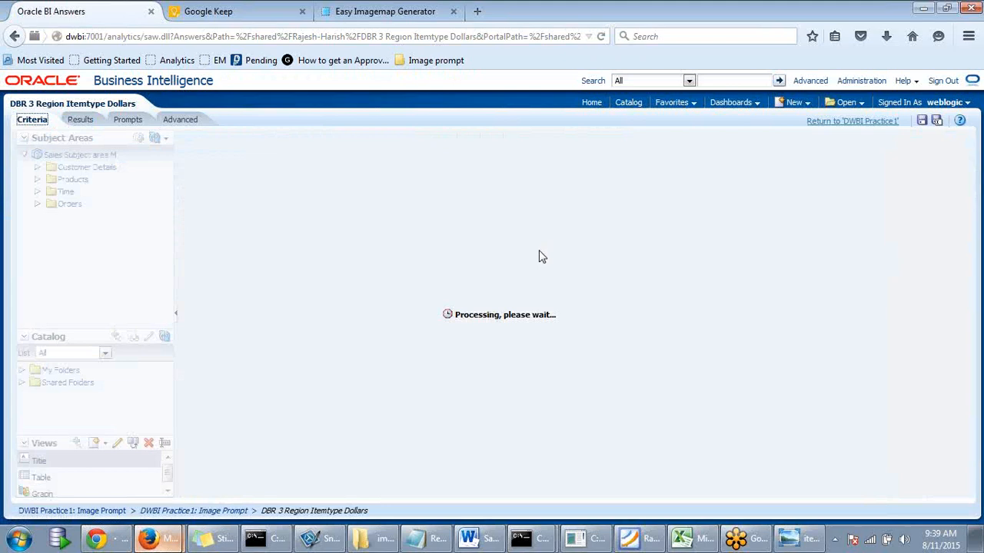
- Add an 'ITEMTYPE is prompted' filter, save the analysis and return to DWBI Practice1
left_click(312, 226)
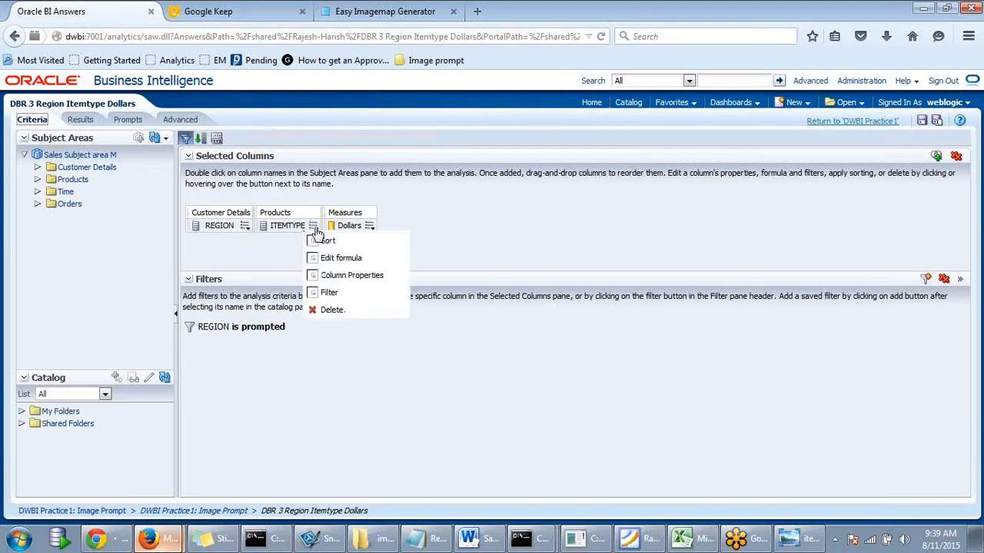
left_click(323, 296)
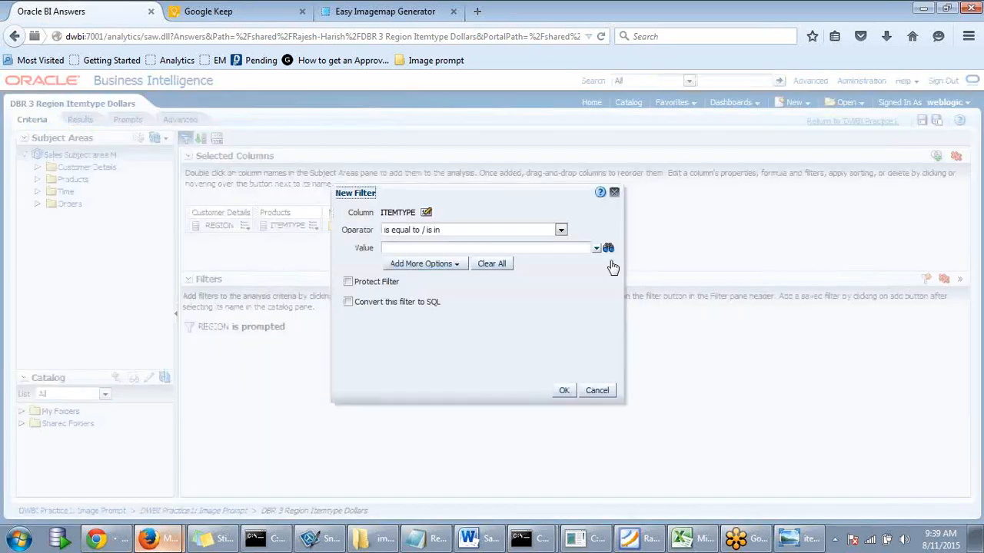
left_click(561, 230)
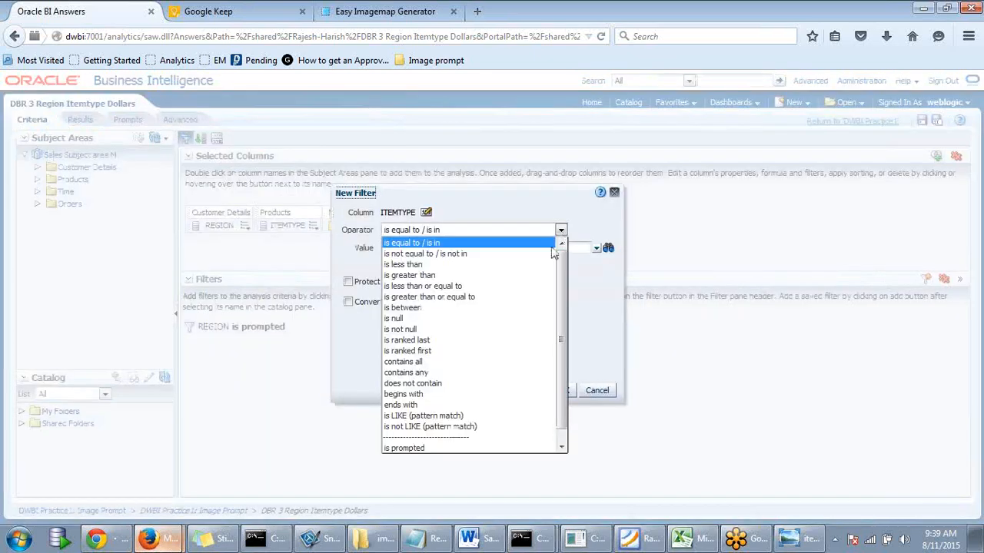
left_click(435, 449)
left_click(516, 394)
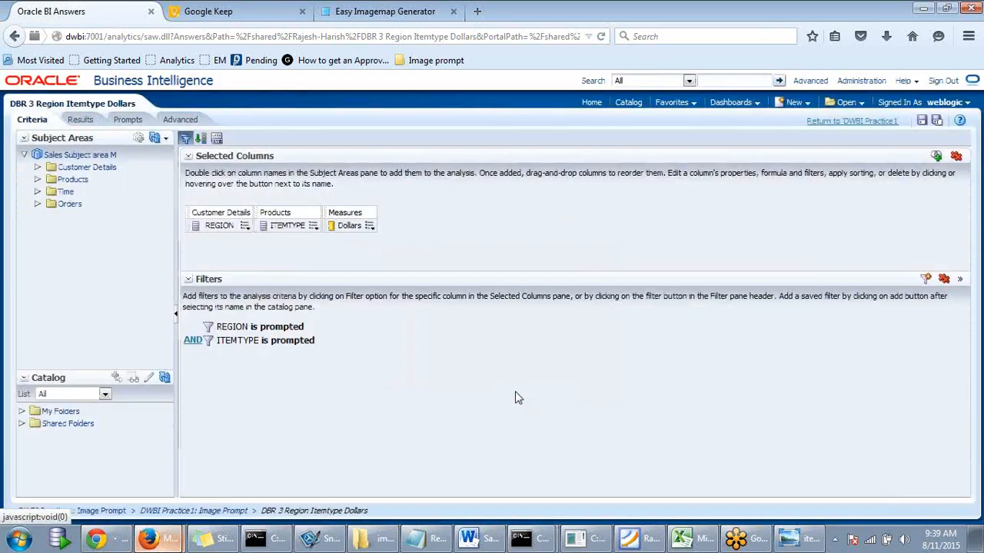
left_click(921, 123)
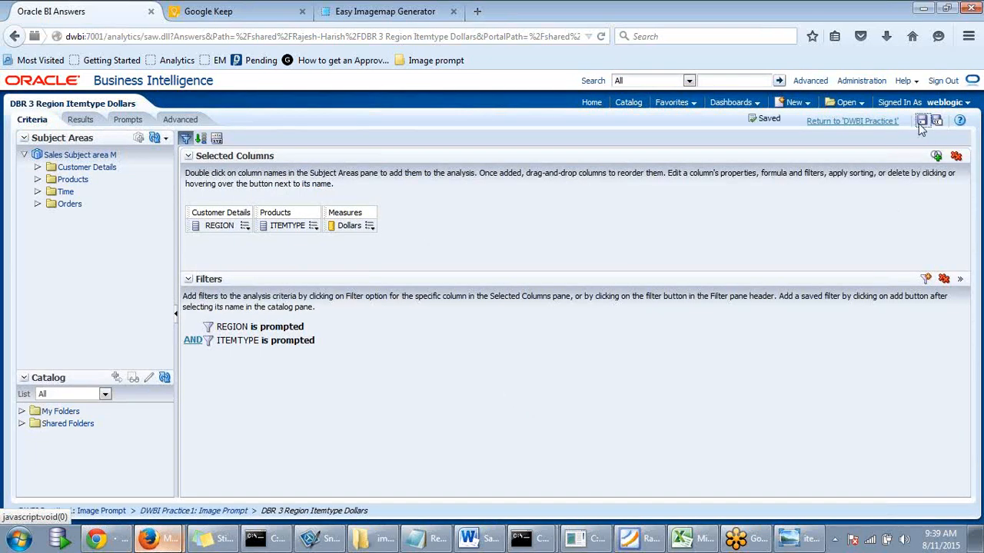
left_click(855, 127)
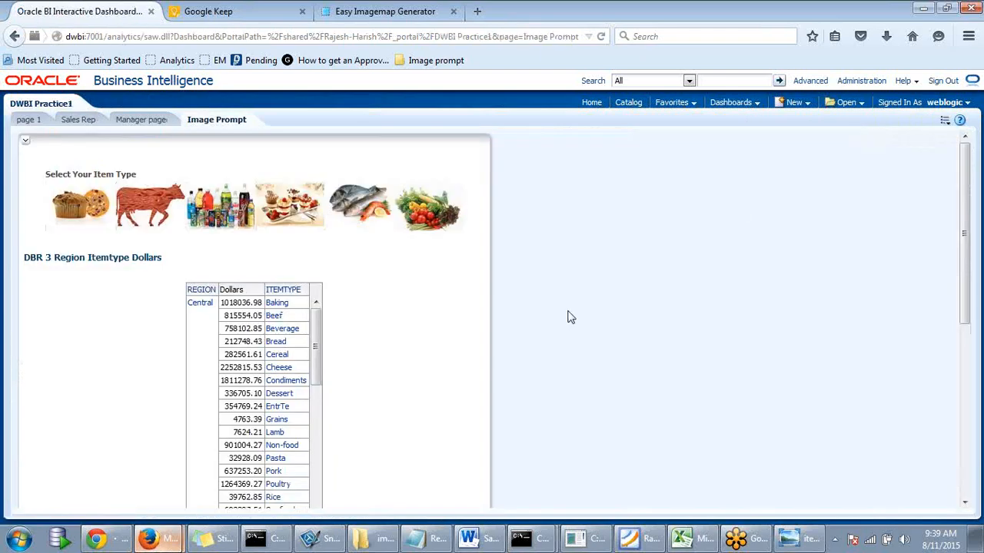
scroll(568, 313, "down", 5)
scroll(567, 313, "up", 4)
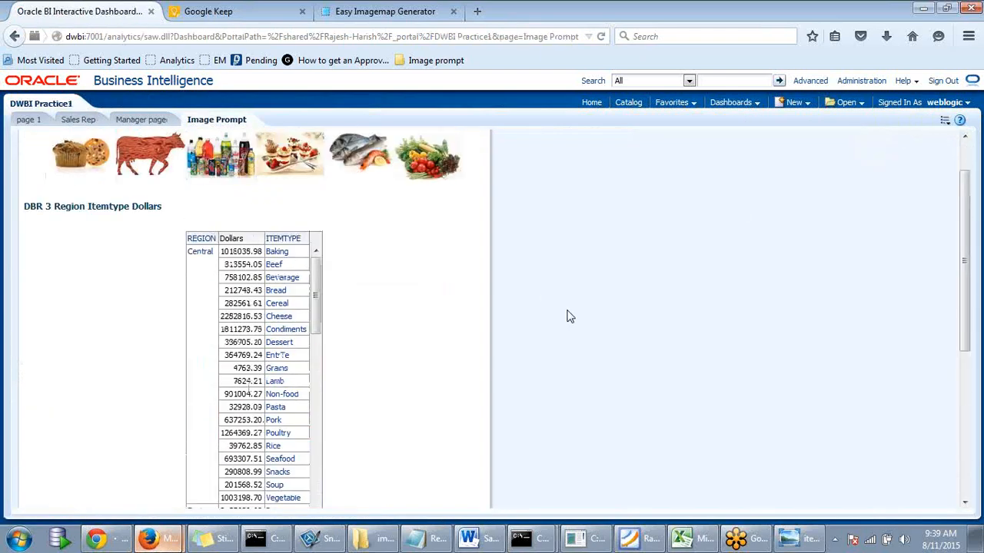
scroll(569, 316, "up", 1)
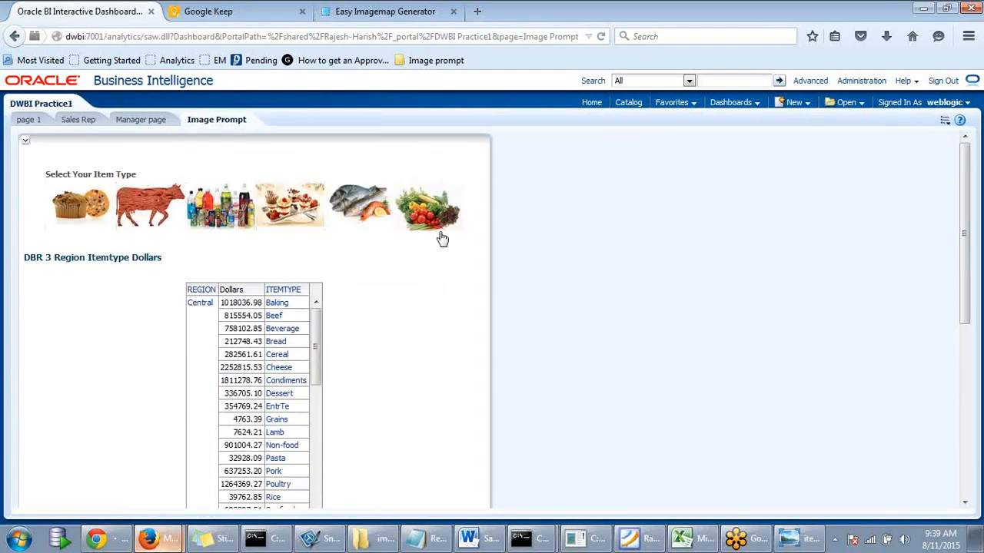
left_click(289, 214)
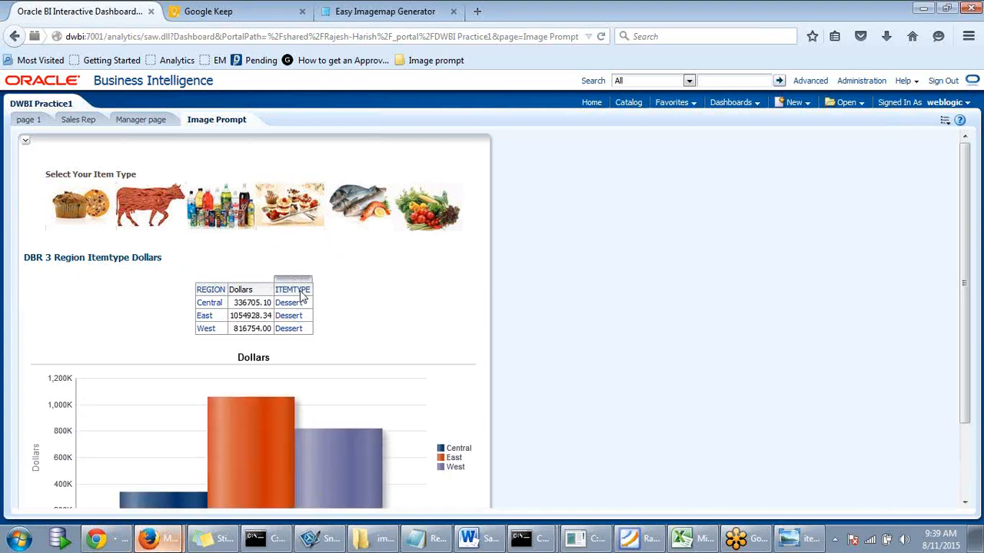
scroll(415, 309, "down", 2)
scroll(415, 310, "up", 2)
left_click(351, 216)
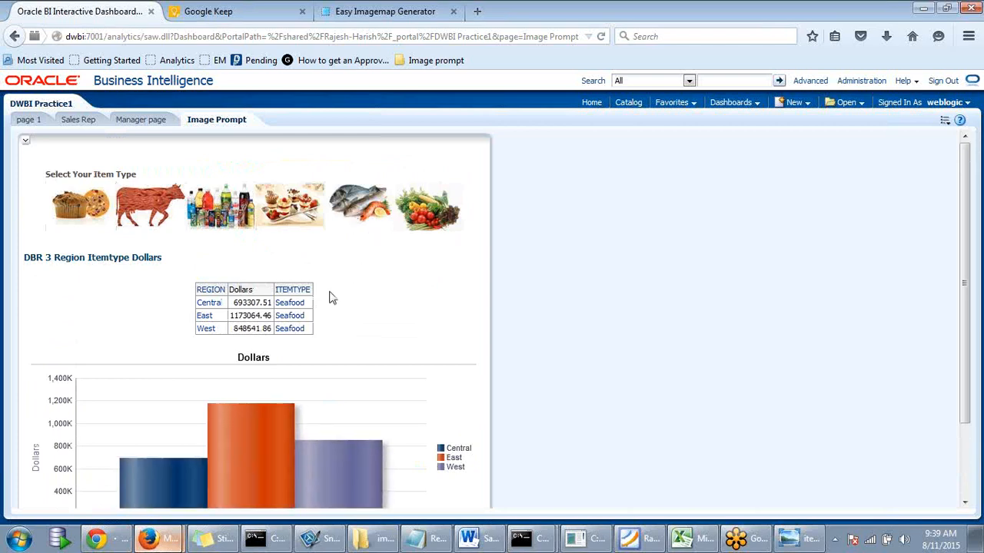
left_click(436, 216)
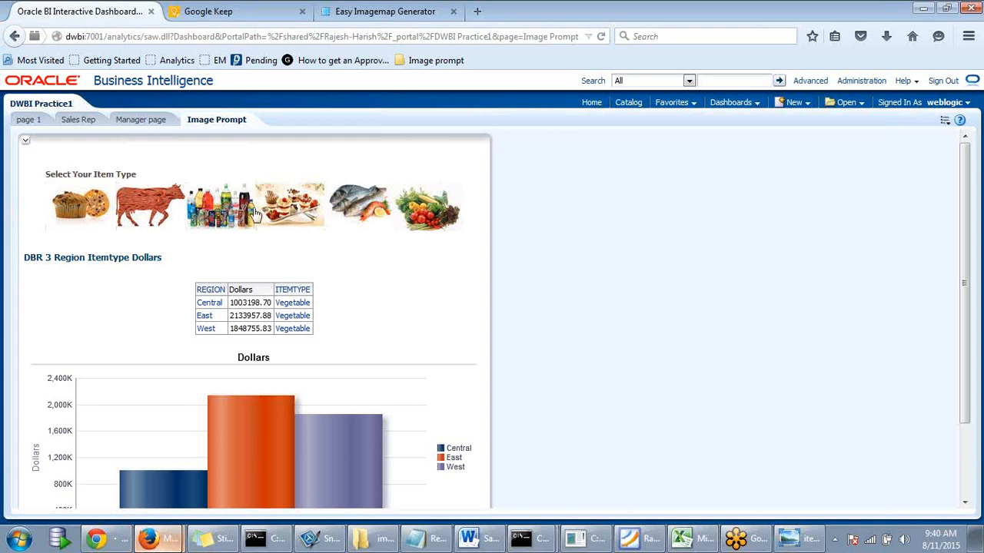
scroll(358, 221, "down", 2)
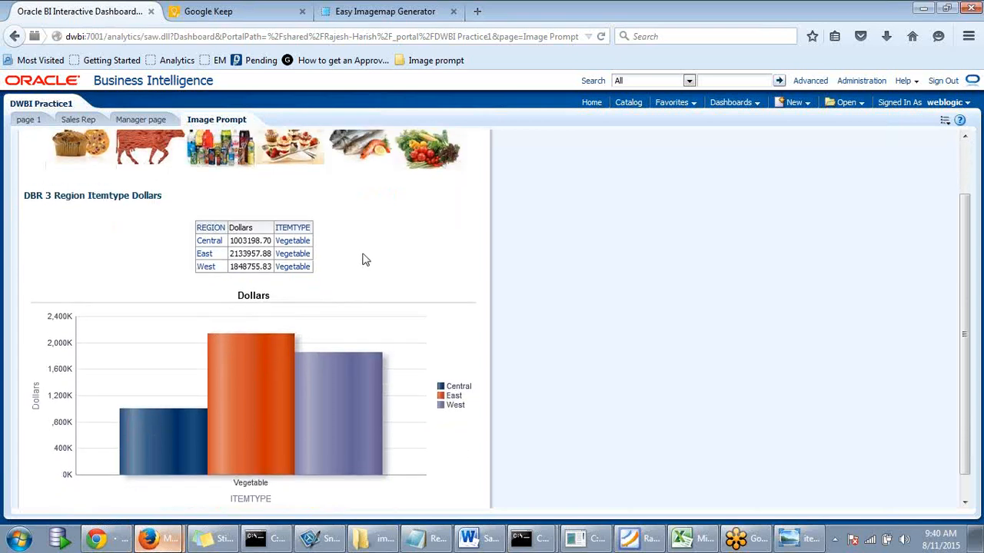
scroll(362, 259, "up", 2)
scroll(454, 245, "down", 2)
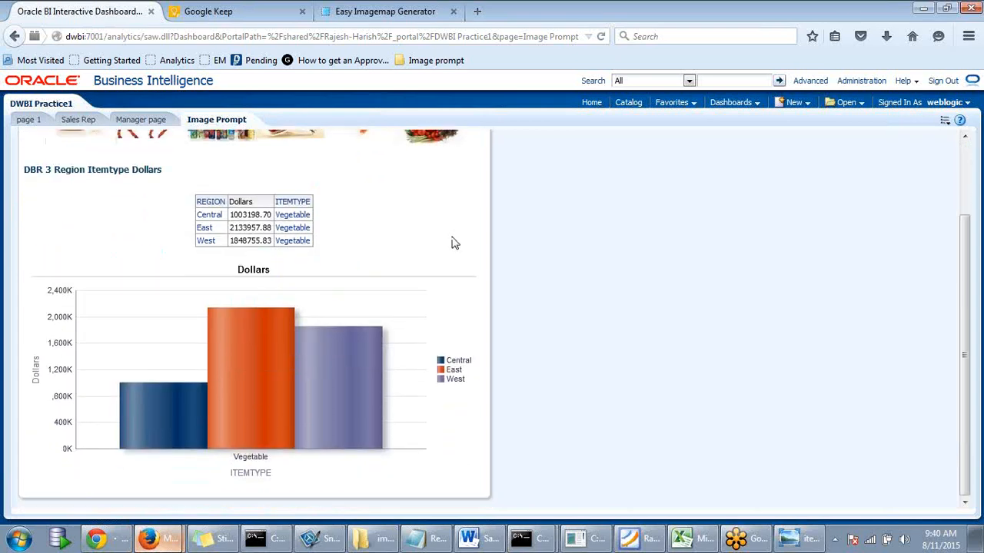
scroll(454, 242, "up", 2)
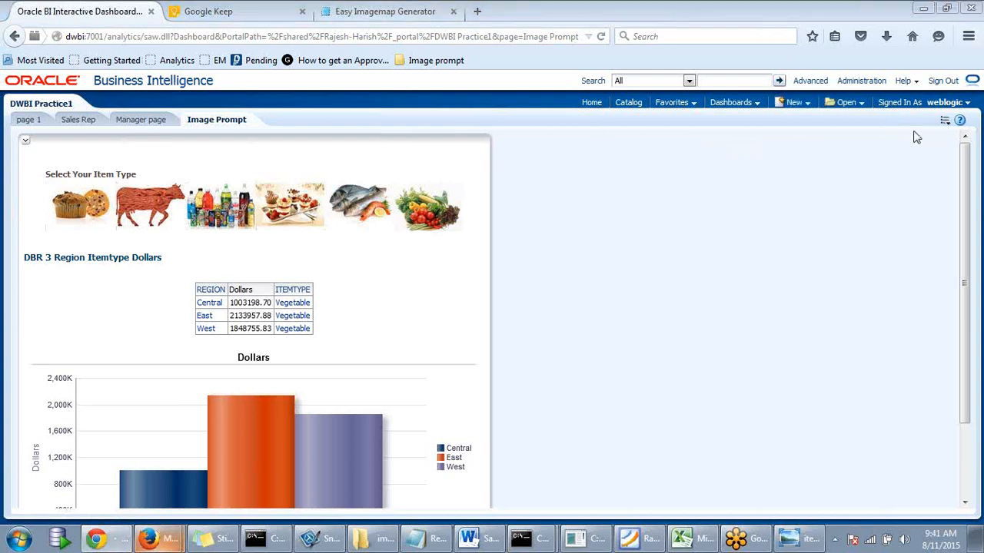
- Edit the Image Prompt page so Section 1 places the Dashboard Image Prompt beside the DBR 3 report
left_click(946, 123)
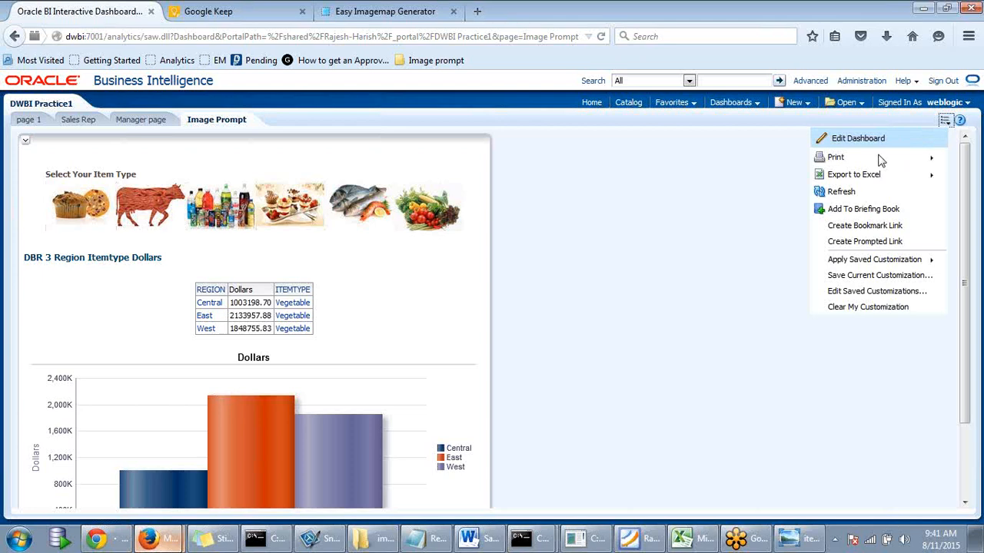
left_click(837, 145)
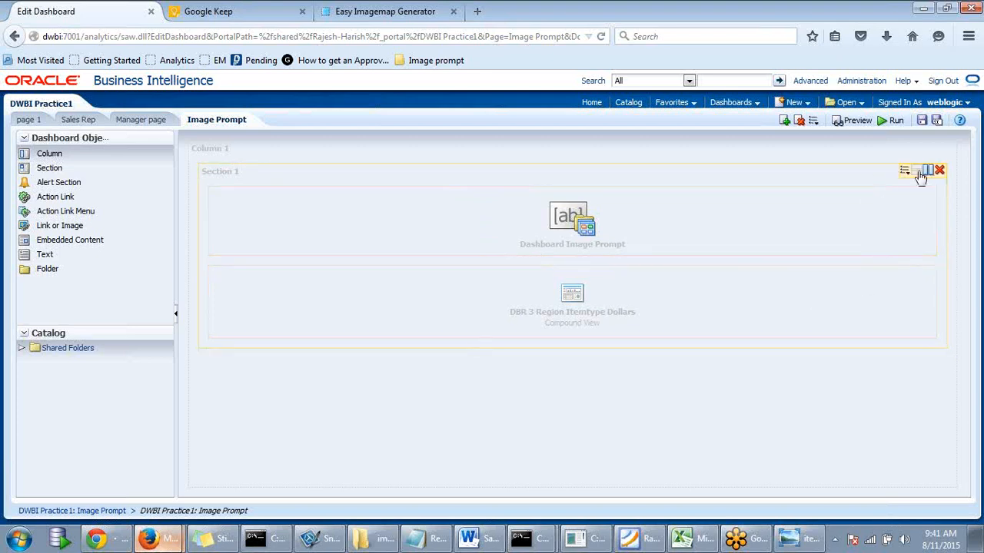
left_click(921, 172)
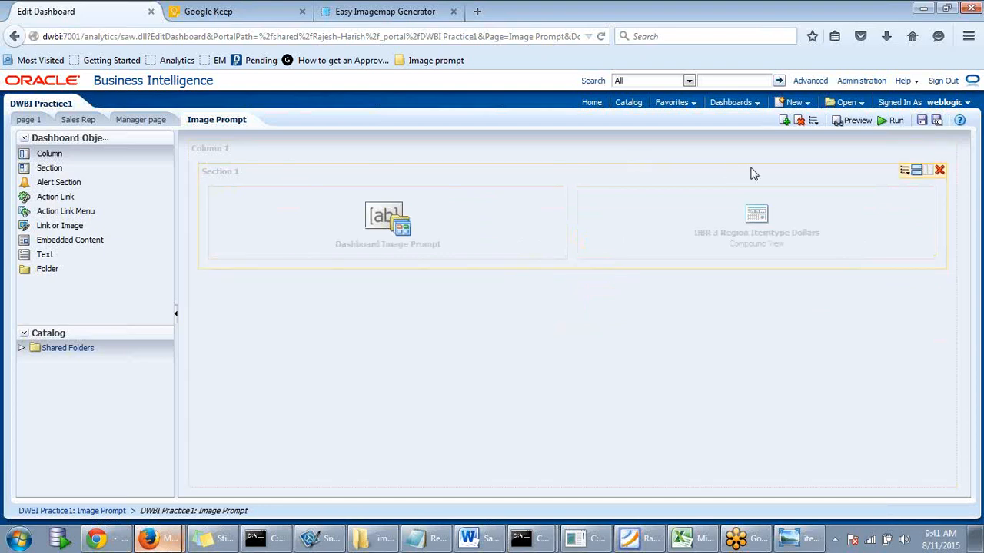
left_click(905, 170)
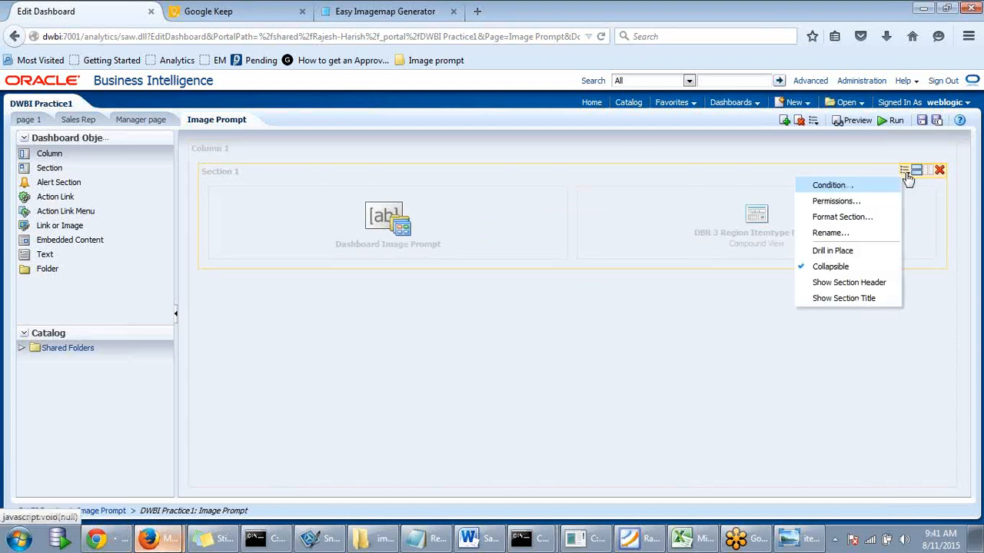
left_click(834, 205)
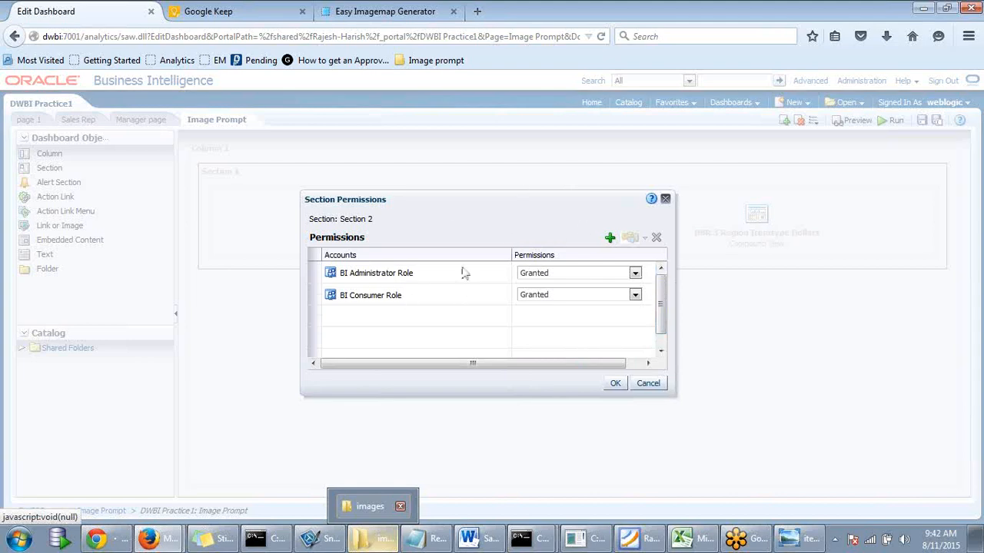
left_click_drag(664, 288, 666, 249)
left_click(608, 238)
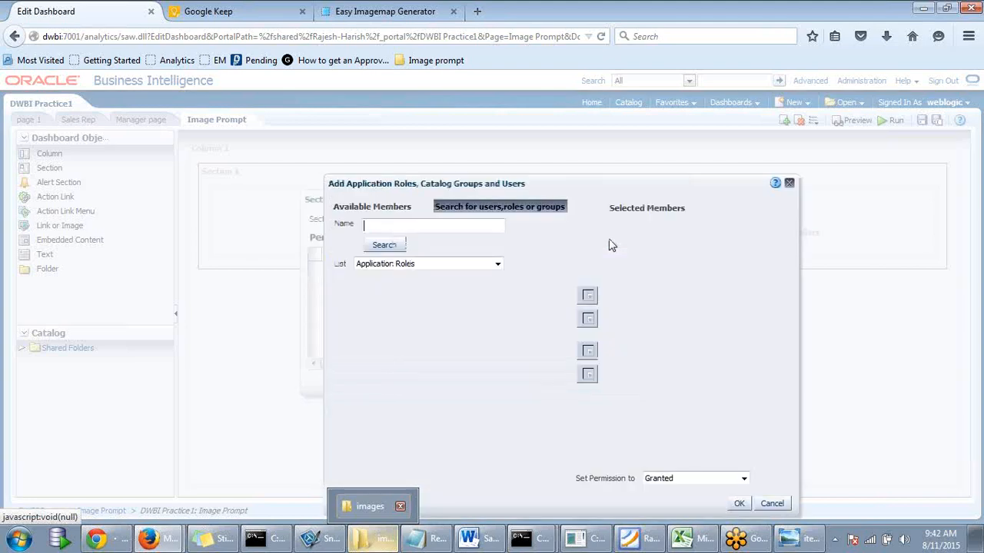
left_click(392, 223)
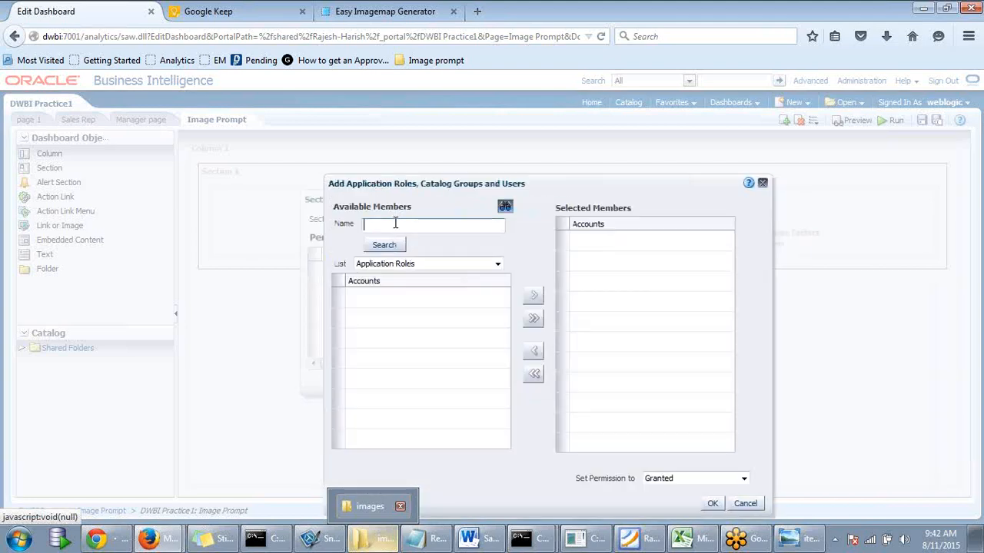
type("*")
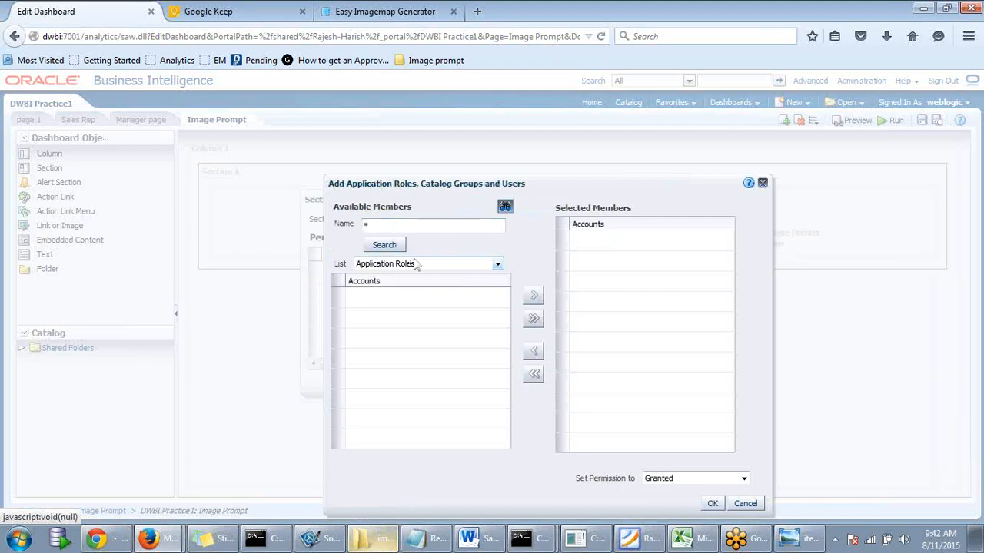
left_click(421, 264)
left_click(397, 298)
left_click(383, 245)
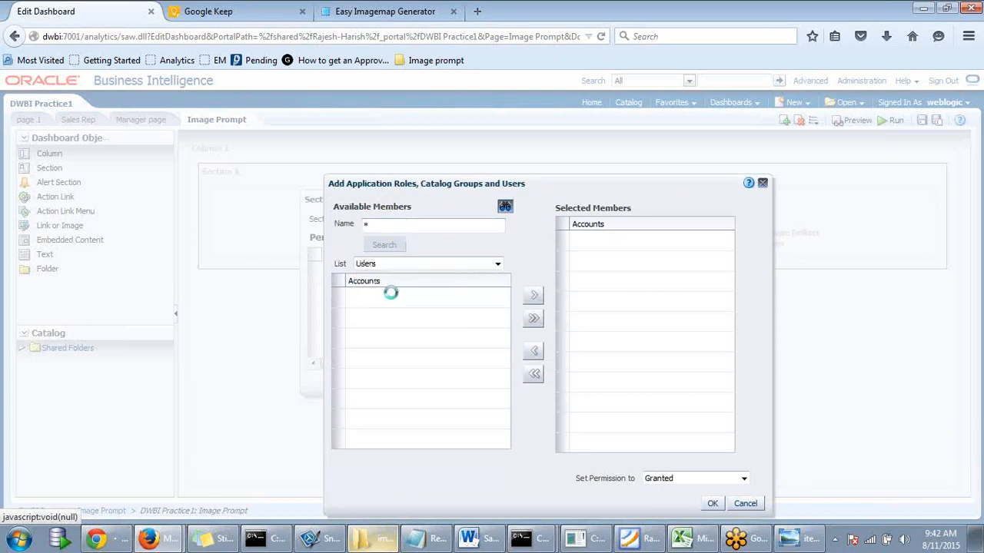
scroll(504, 338, "down", 2)
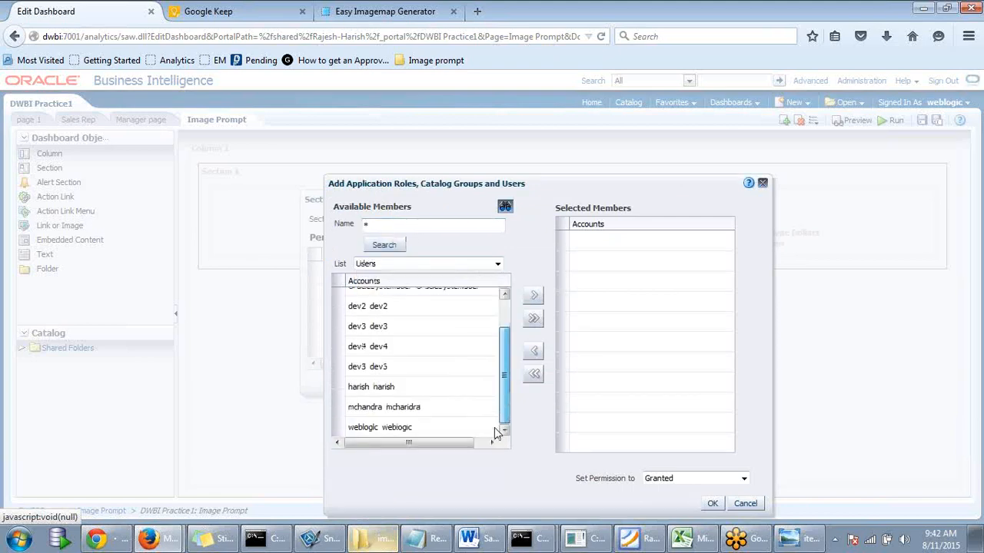
left_click(415, 408)
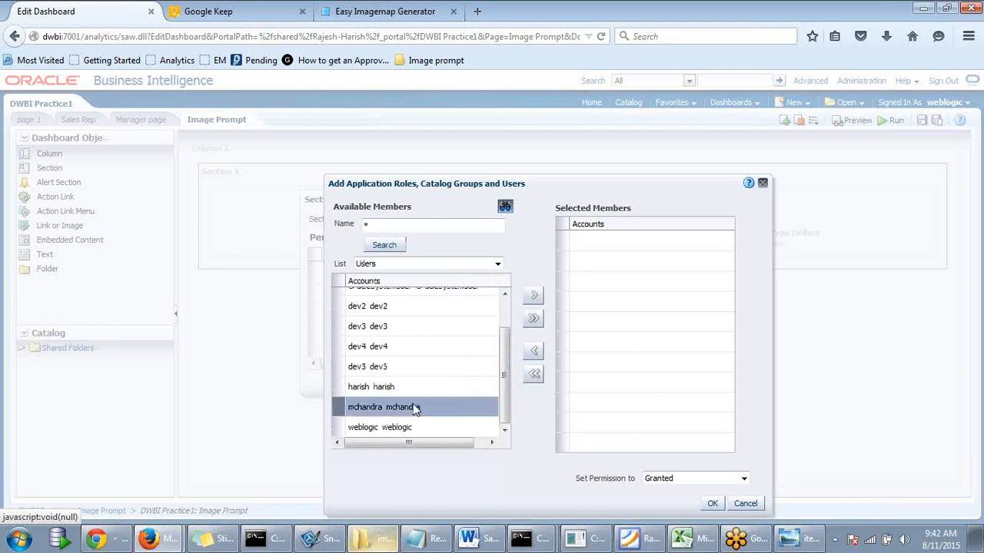
left_click(534, 295)
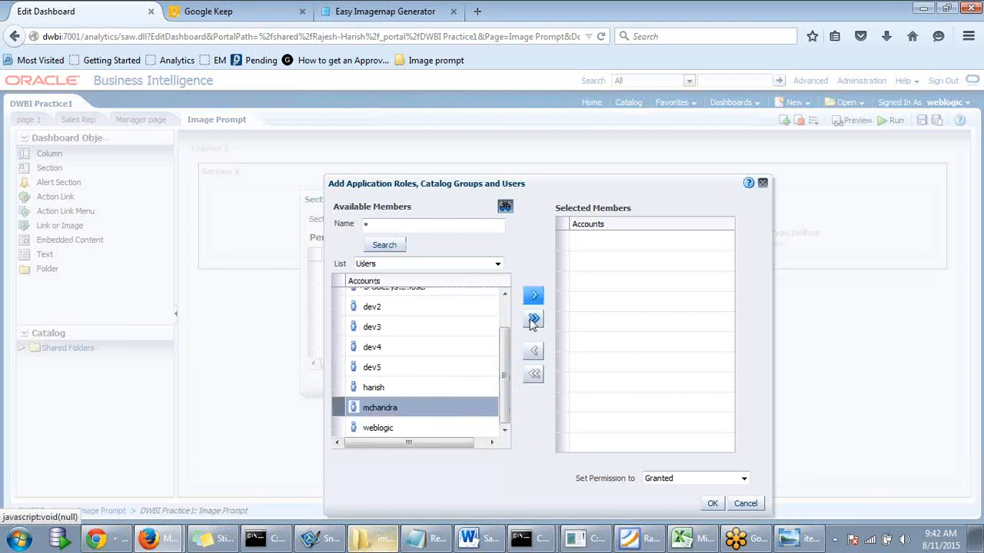
left_click(638, 244)
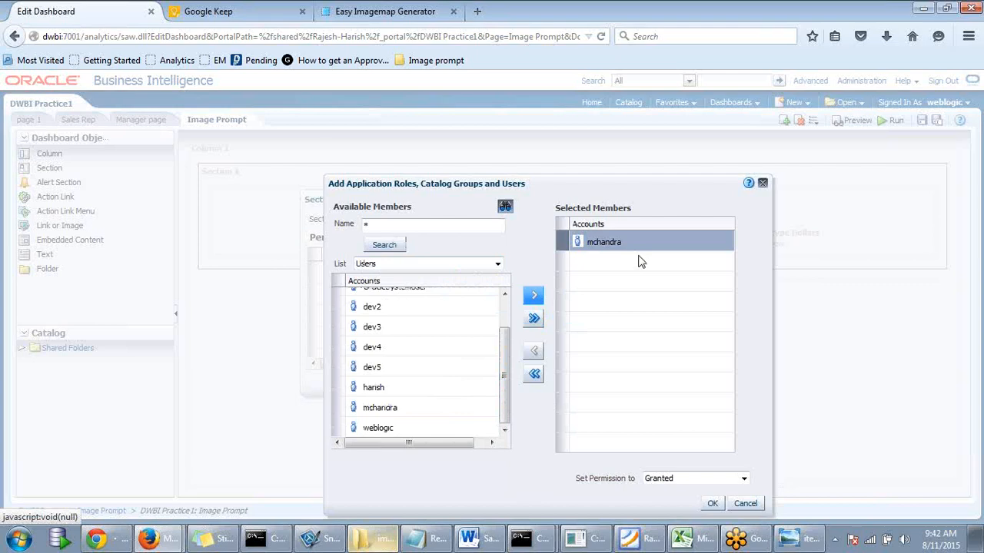
left_click(663, 480)
left_click(657, 502)
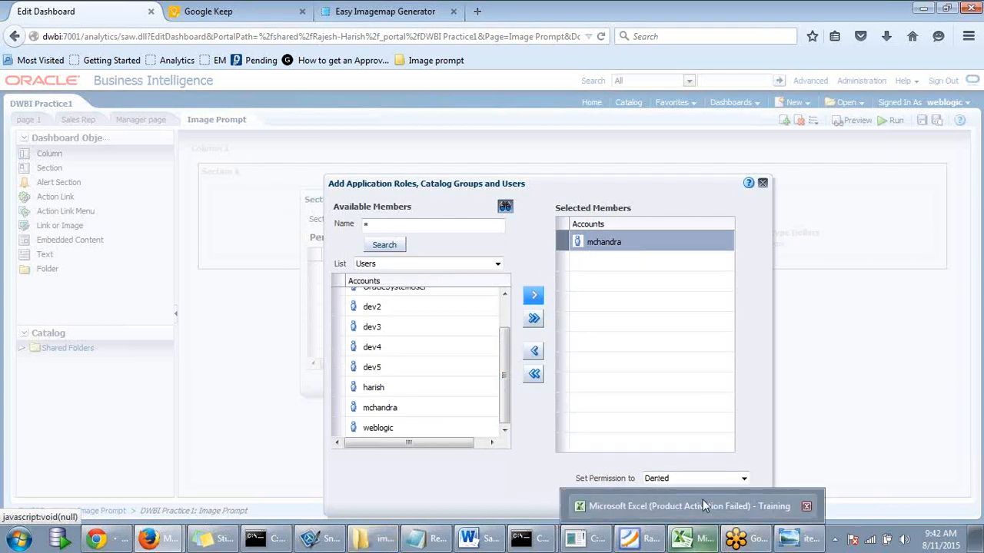
left_click_drag(662, 182, 698, 128)
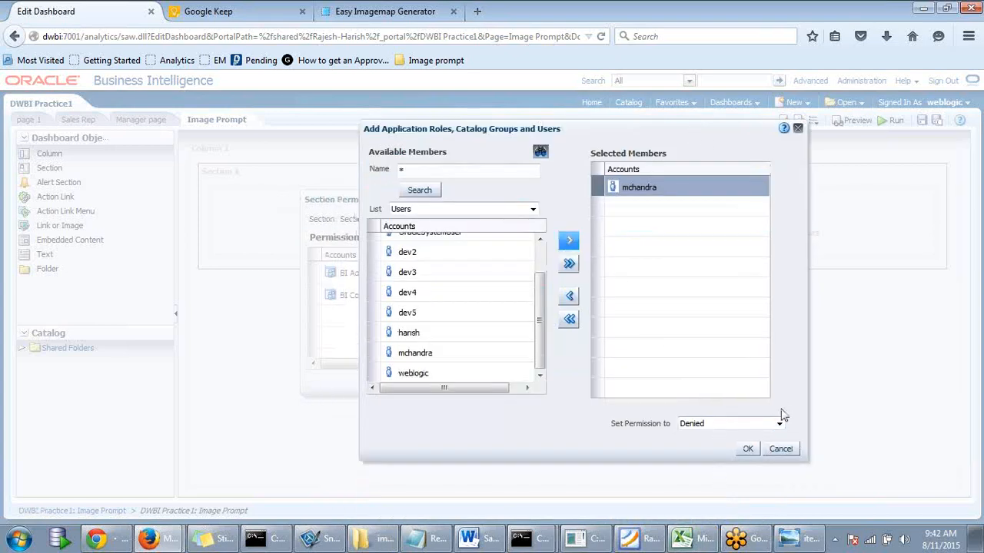
left_click(778, 451)
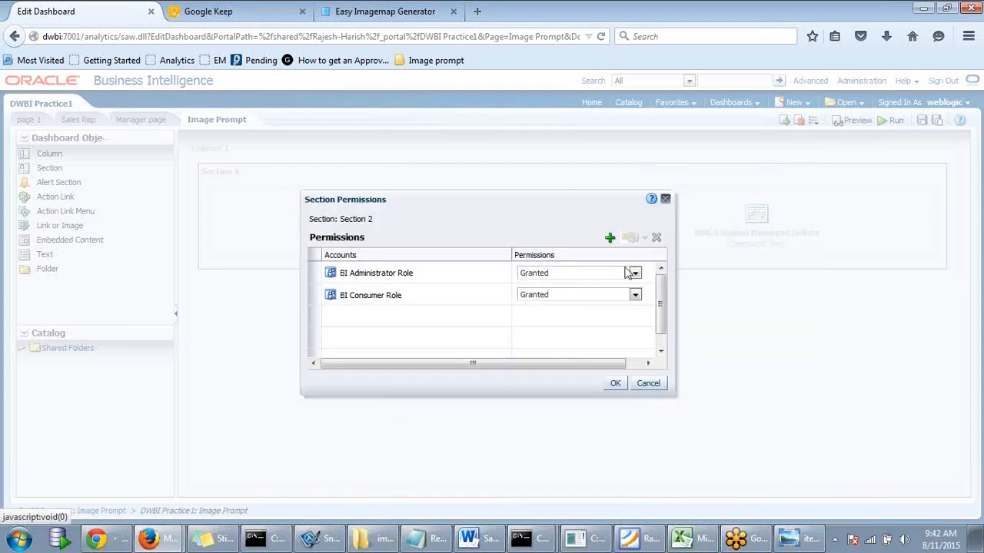
left_click(666, 199)
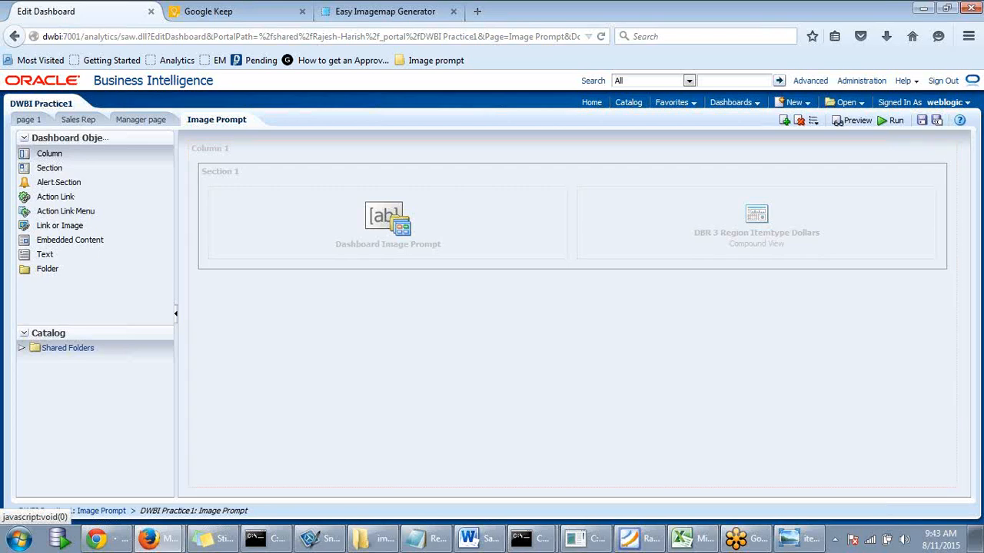
left_click(695, 542)
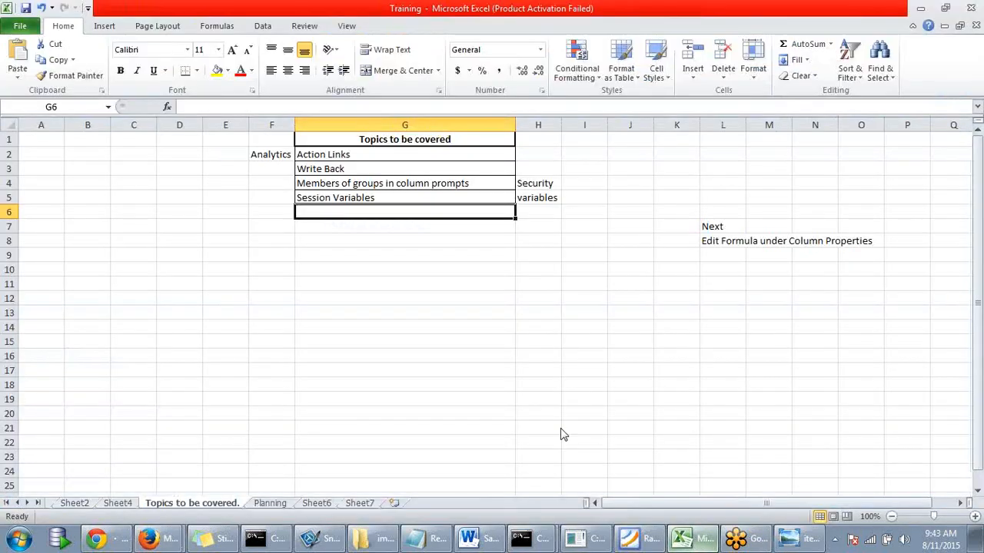
- Enter 'Action Links,Action in dashboards' in cell G6 of the topics list, then minimize Excel
left_click(413, 324)
left_click(375, 213)
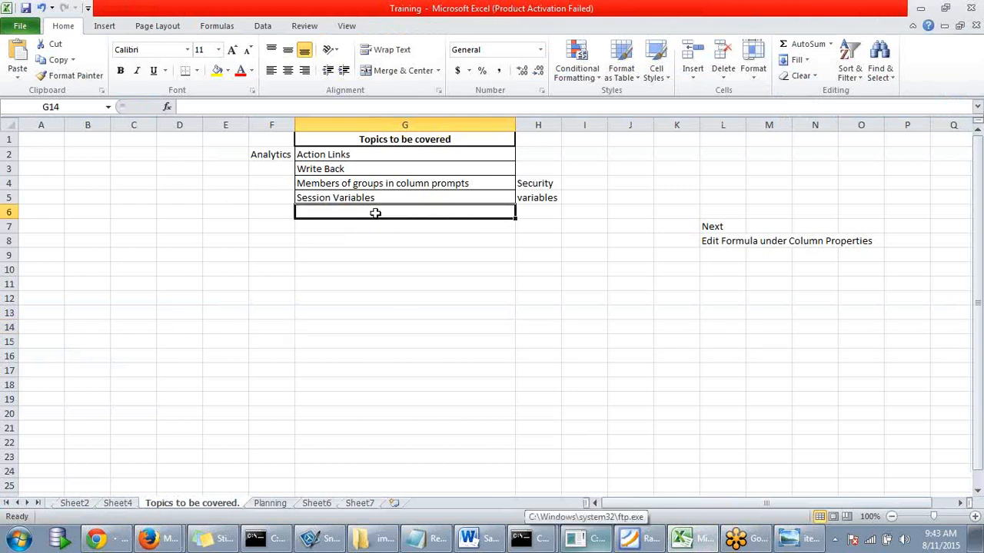
type("Action")
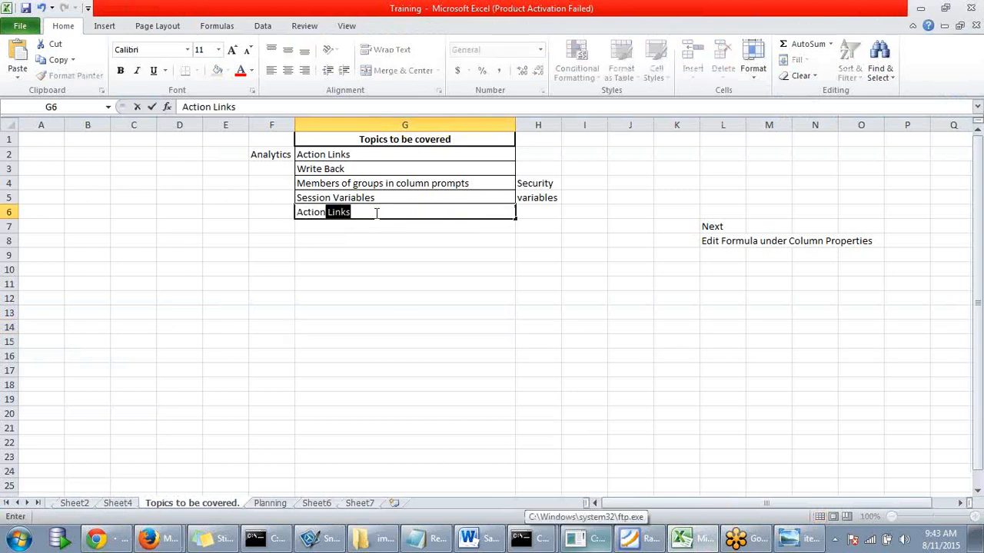
key("Tab")
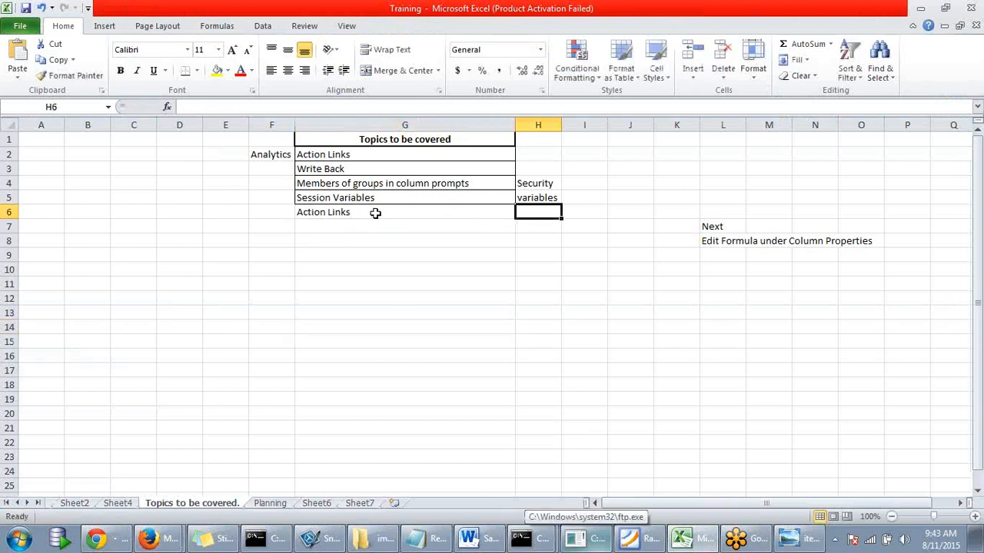
left_click(375, 213)
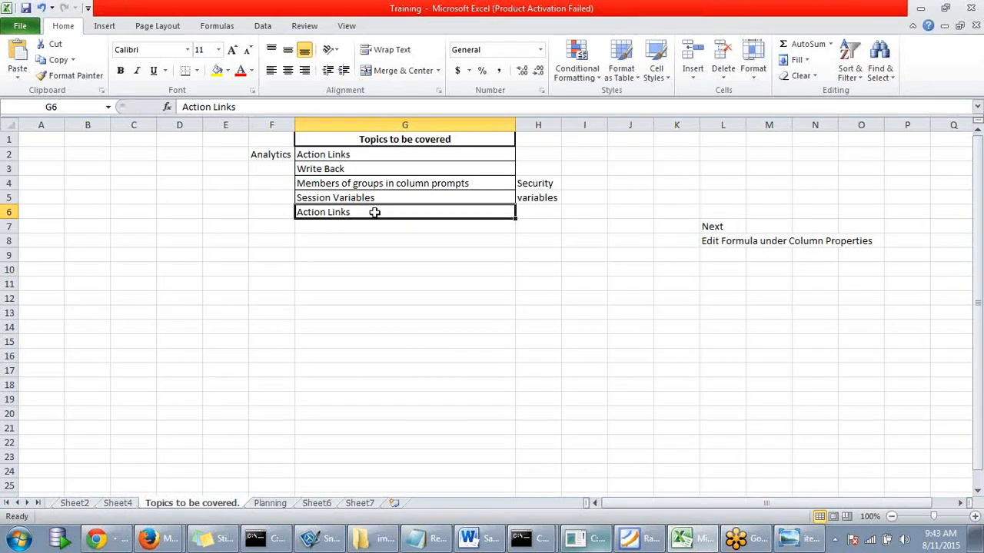
left_click(256, 107)
type(",A")
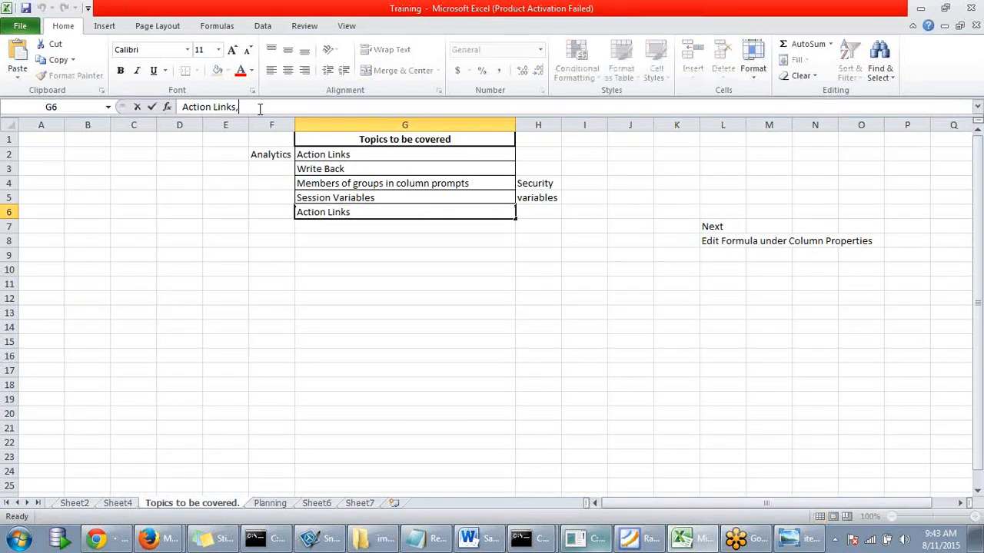
type("ion")
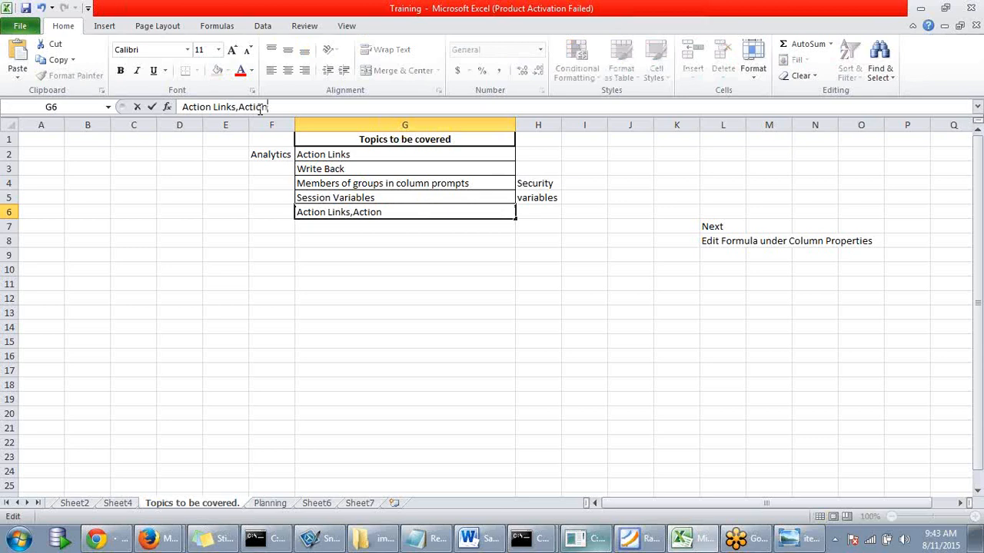
type(" in dashboards")
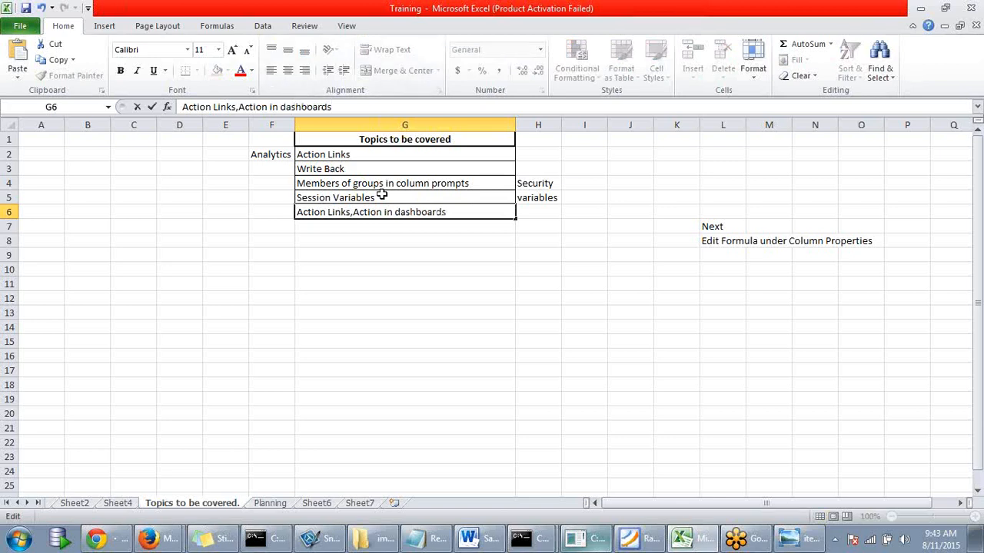
left_click(347, 231)
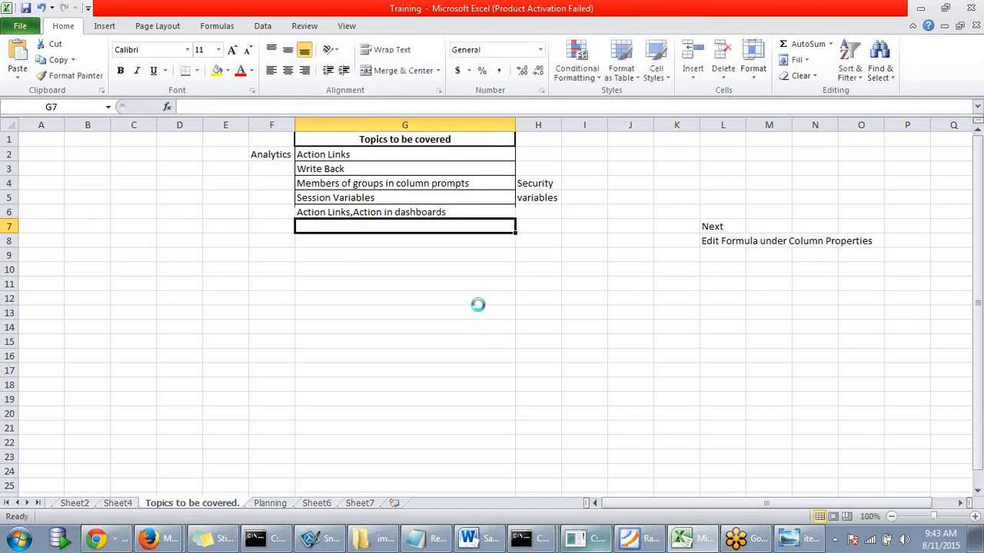
left_click(920, 17)
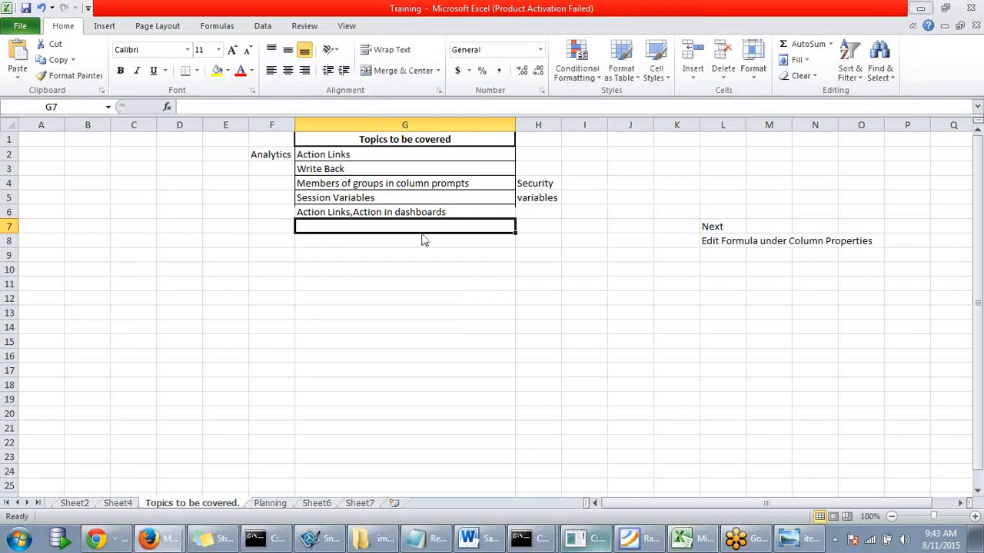
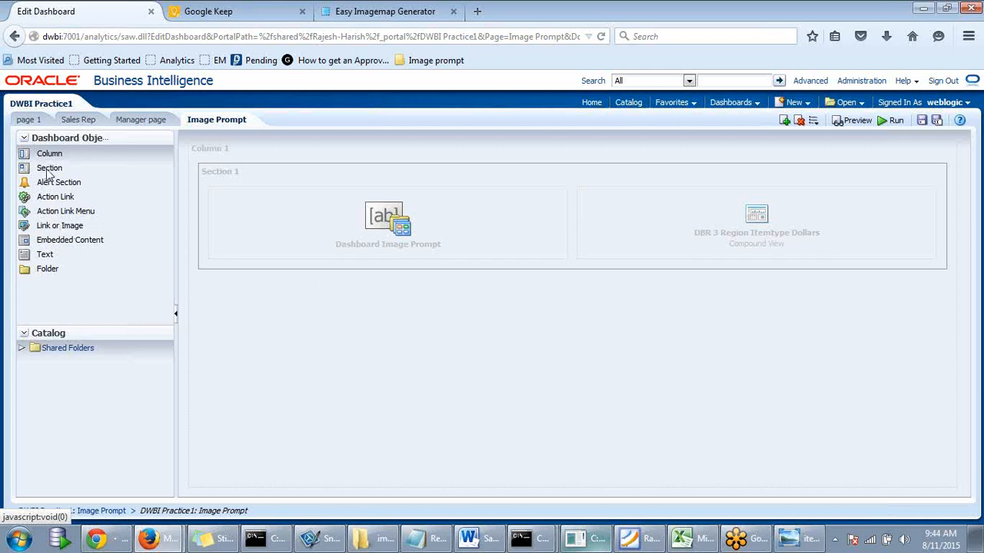
- Add a section below Section 1 and place a Link or Image object in the new Section 3
left_click_drag(49, 171, 351, 297)
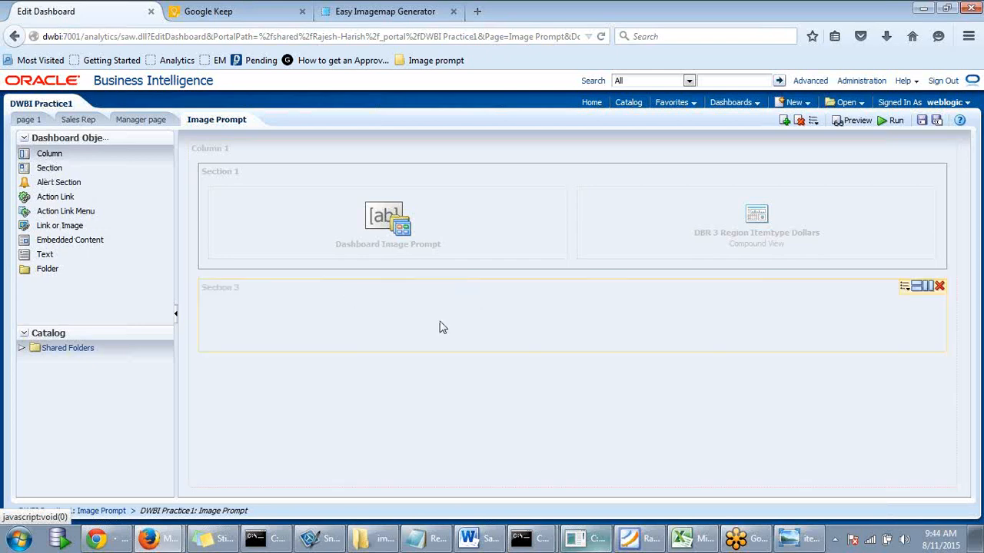
left_click_drag(53, 230, 287, 315)
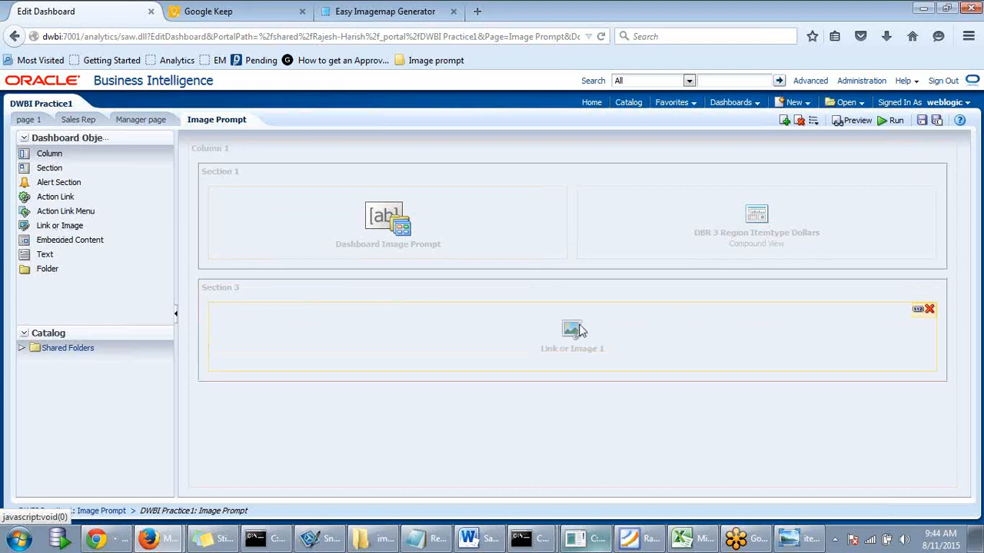
- Caption the new link 'Overall Sales Analysis' in its properties
left_click(919, 315)
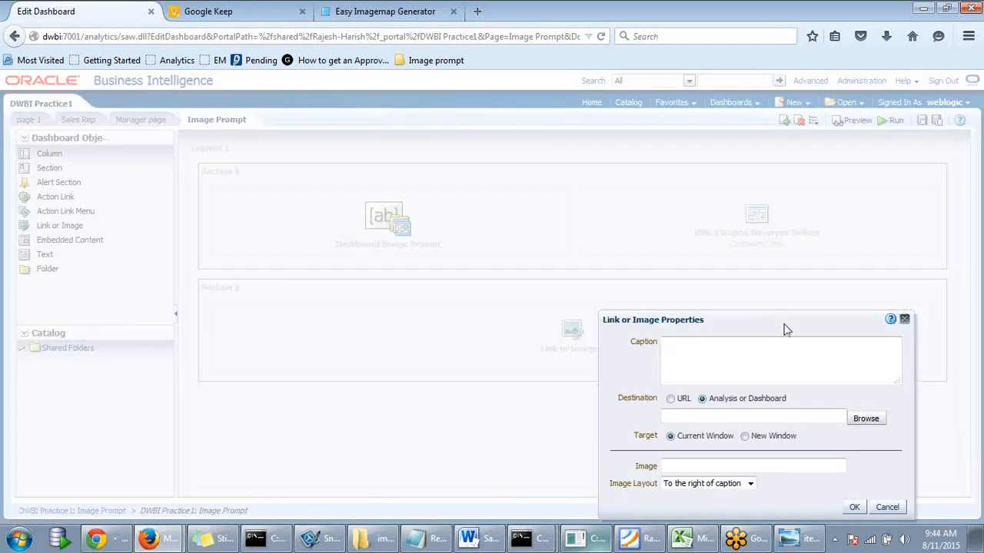
left_click(636, 194)
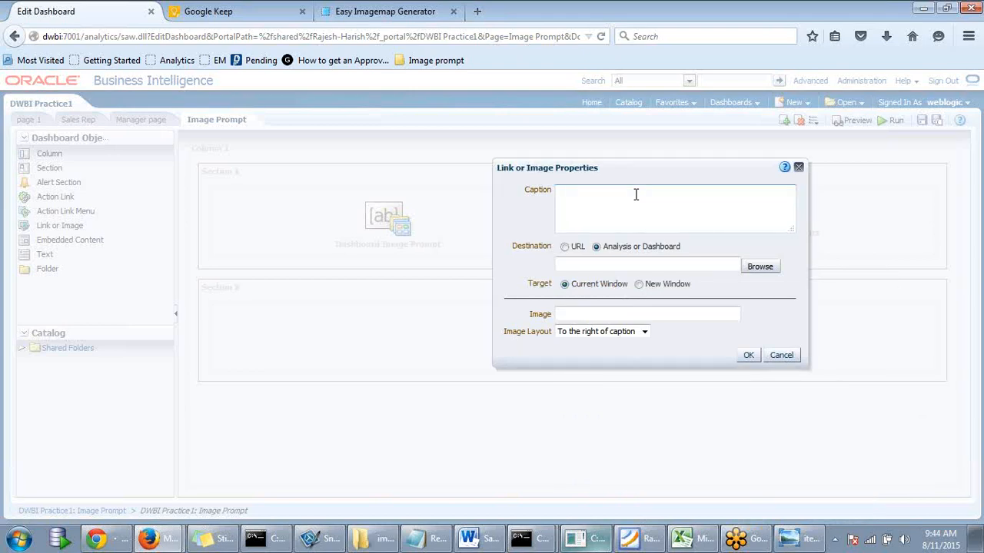
type("Or")
type("erall S")
type("ales #")
type("nalys")
type("is")
- Set the link destination to Analysis or Dashboard and select DBR 2 Year Region Dollars from the report folder
left_click(565, 247)
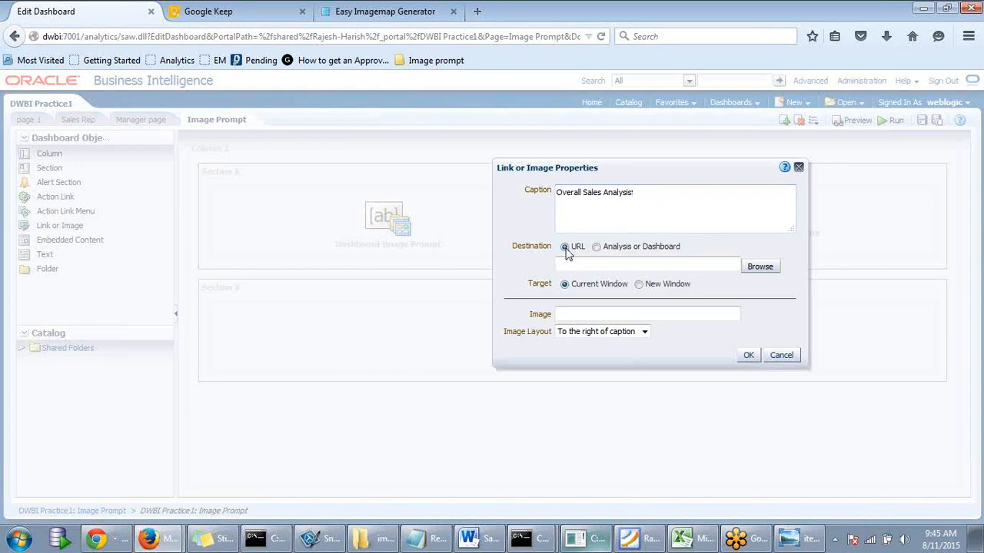
left_click(597, 249)
left_click(759, 268)
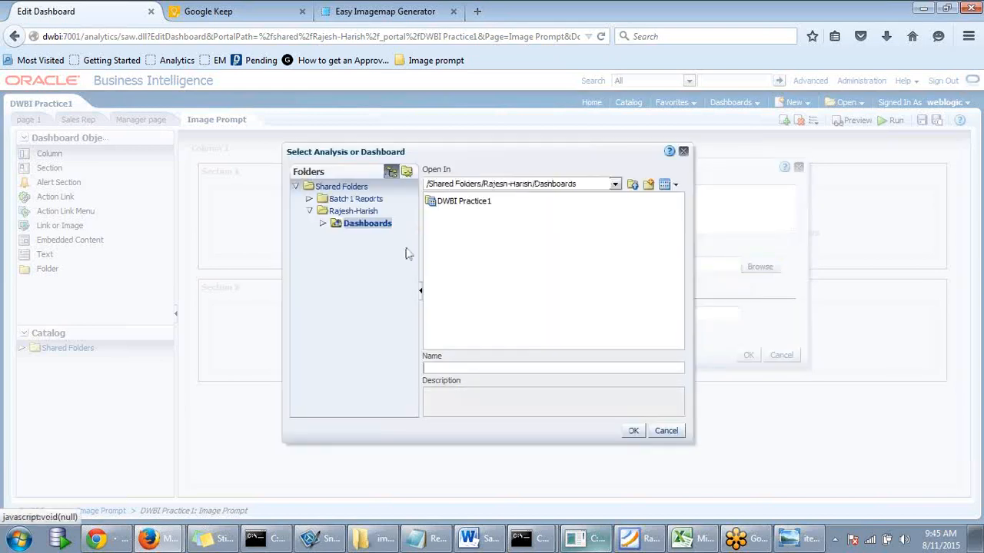
left_click(330, 212)
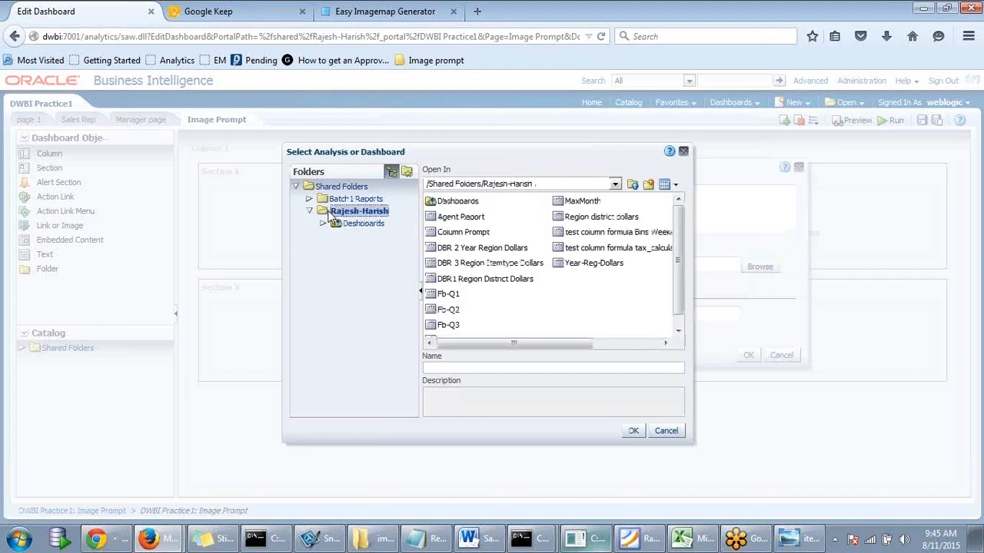
left_click(491, 249)
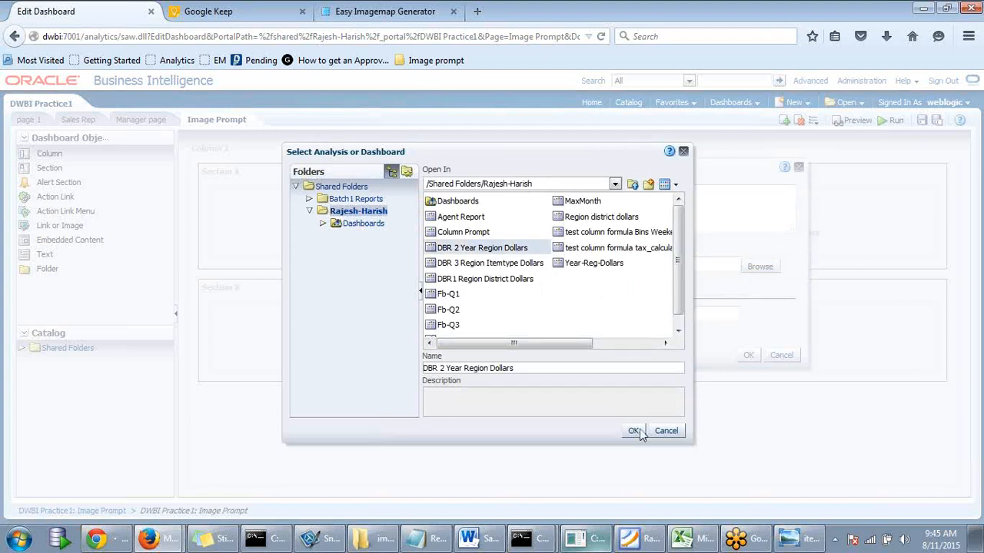
- Confirm DBR 2 Year Region Dollars as the link target and start the image path with fmap:images/
left_click(633, 431)
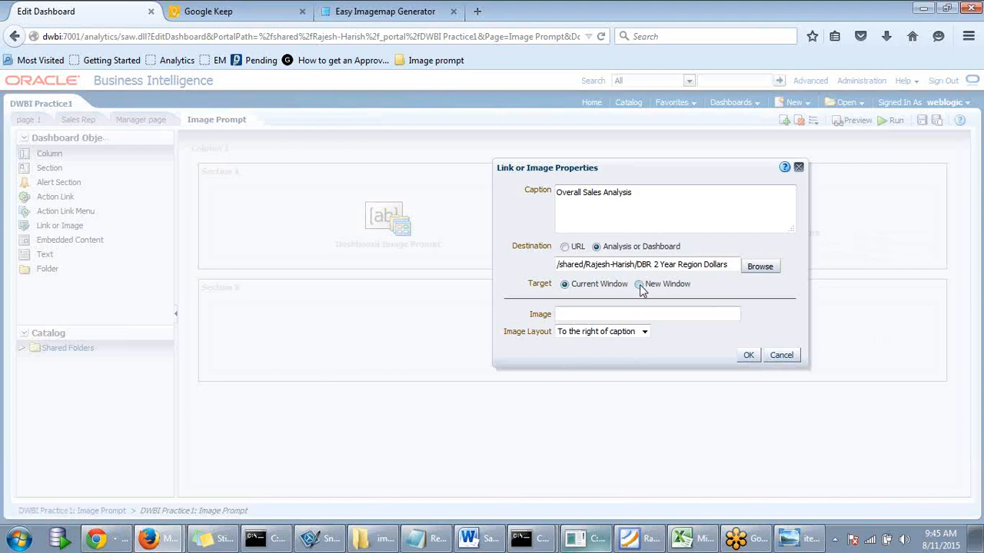
left_click(601, 313)
type("map:images")
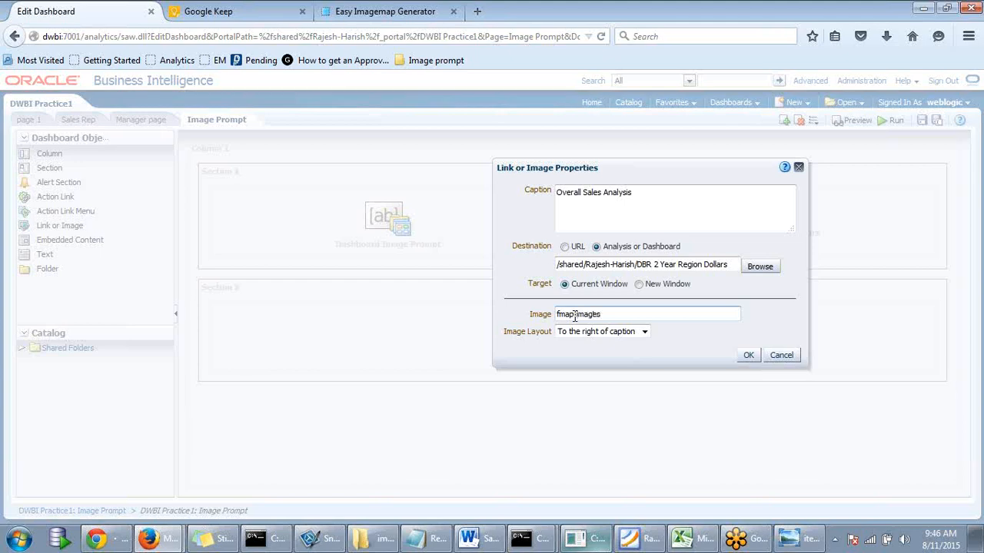
type("/")
- Copy the report_call image's file name from the server's s_blafp images folder in Explorer
left_click(382, 546)
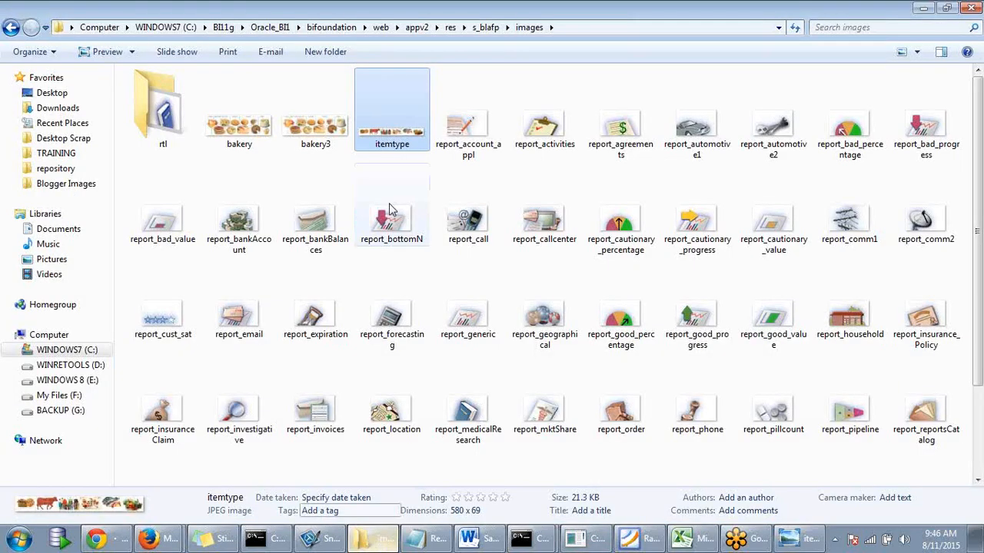
left_click(480, 245)
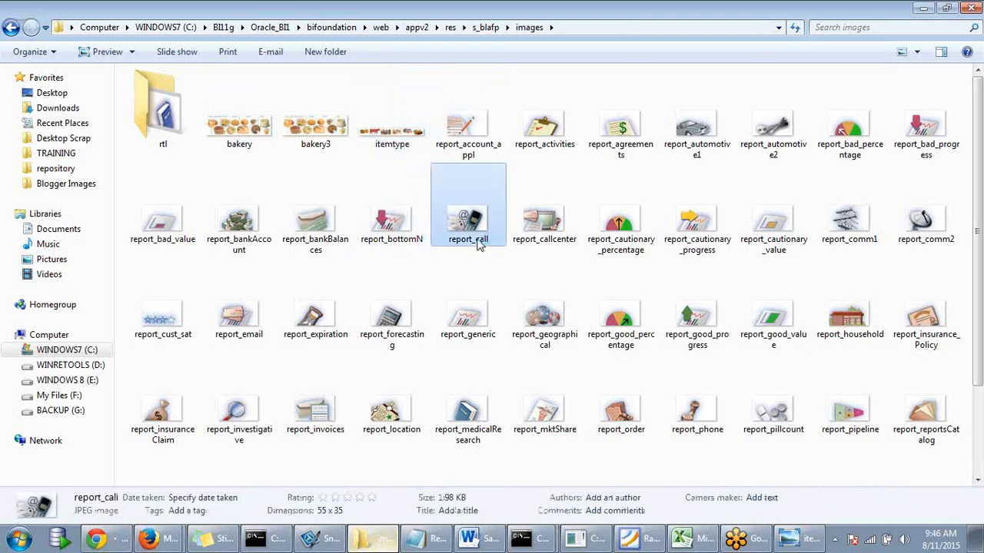
left_click(479, 241)
key("ctrl+c")
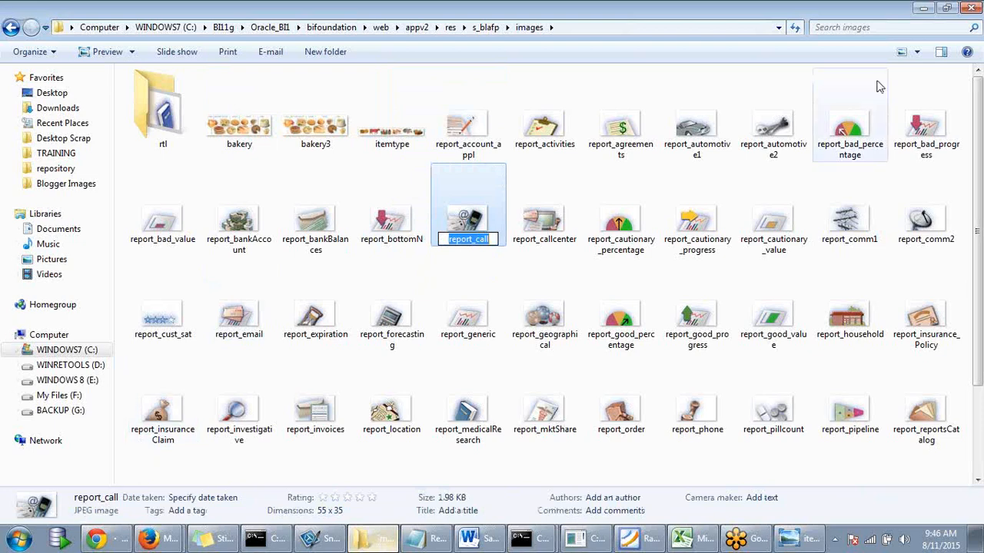
left_click(923, 9)
left_click(644, 314)
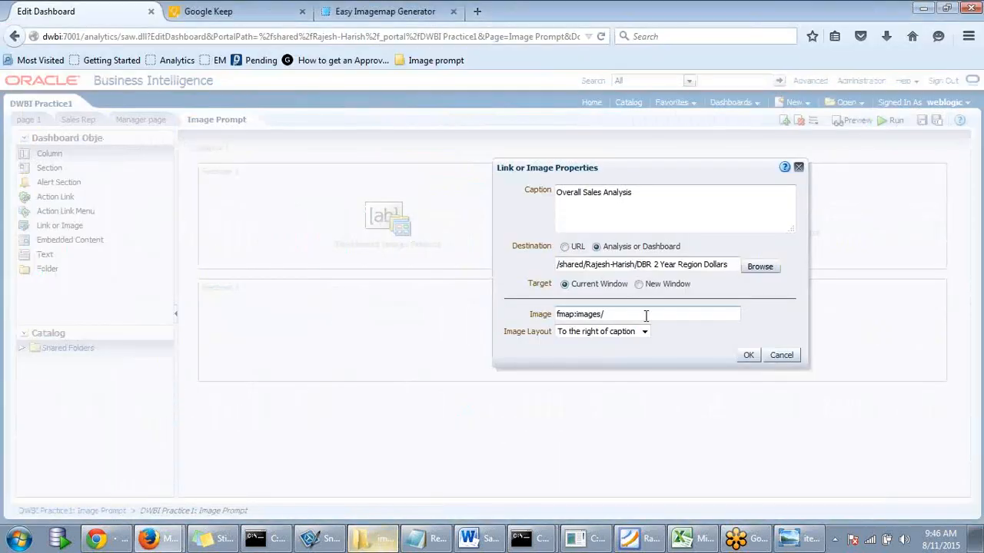
- Set the link image to fmap:images/report_call.jpg, right of the caption, and save the dashboard
key("ctrl+v")
type(".jpg")
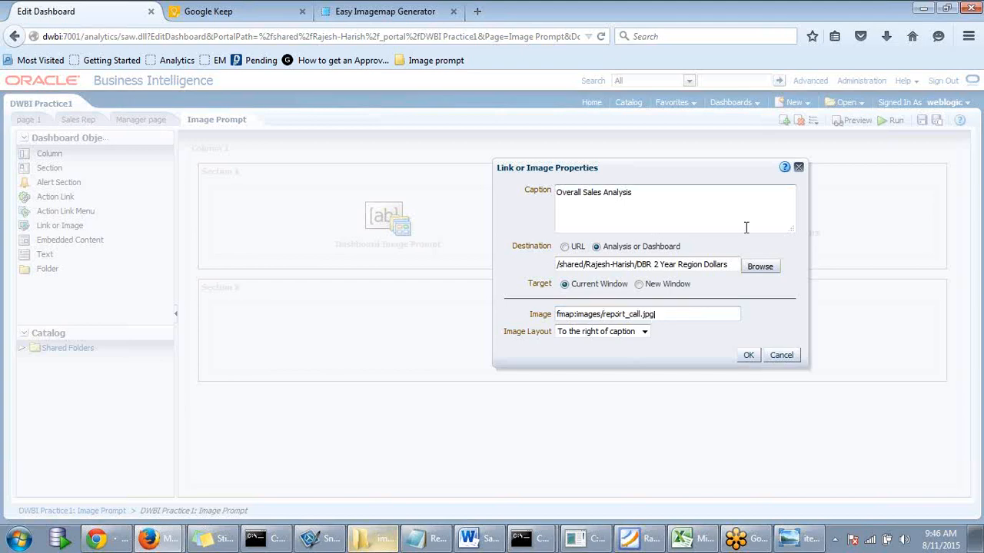
left_click(644, 332)
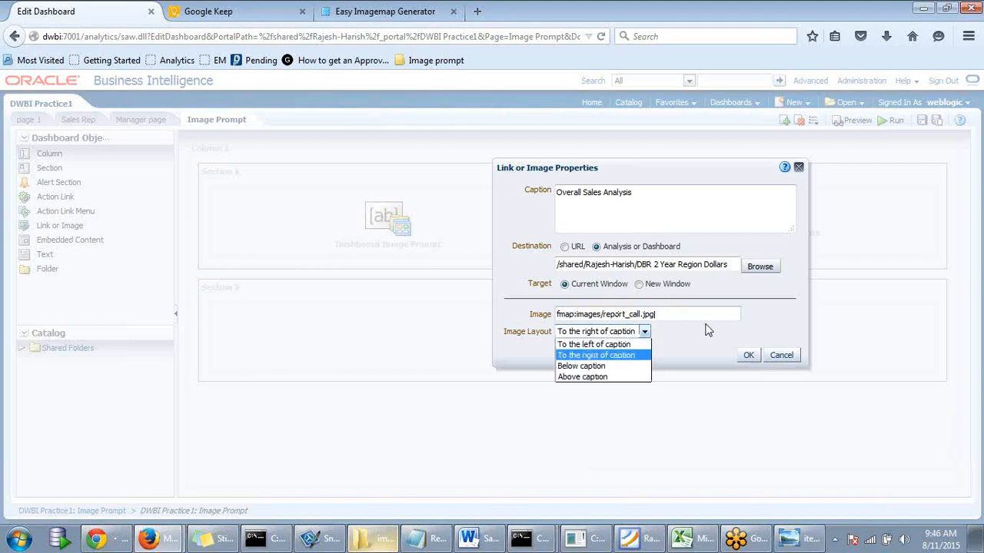
left_click(675, 345)
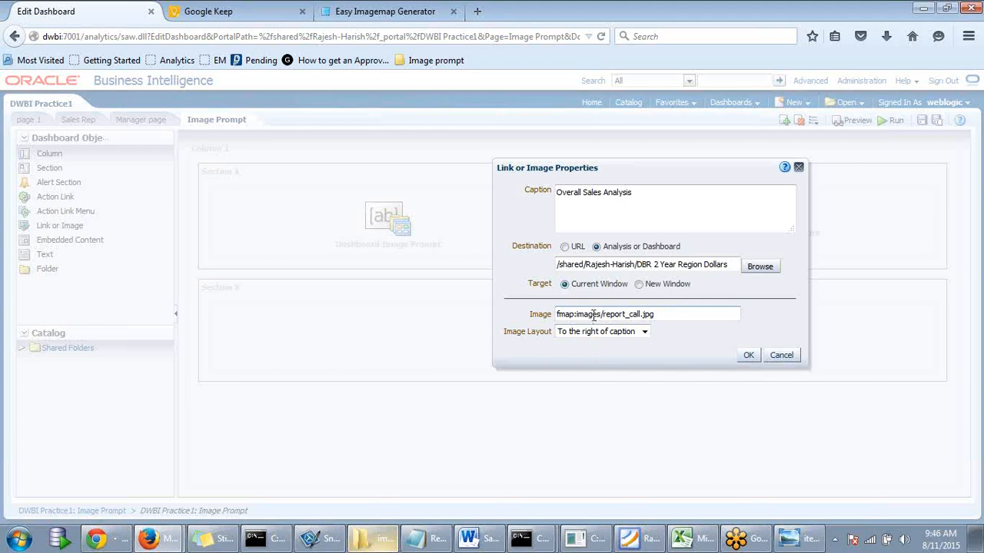
left_click(748, 356)
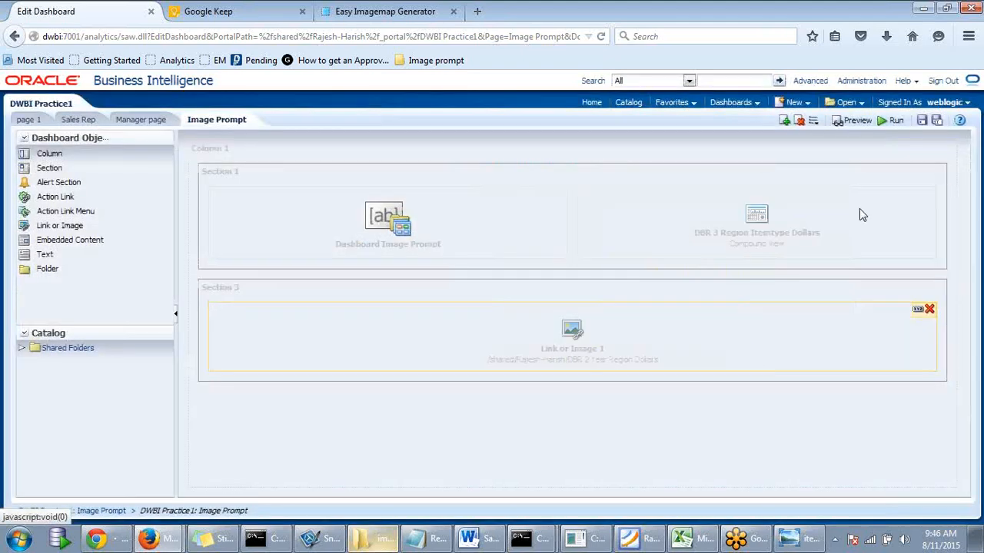
left_click(922, 123)
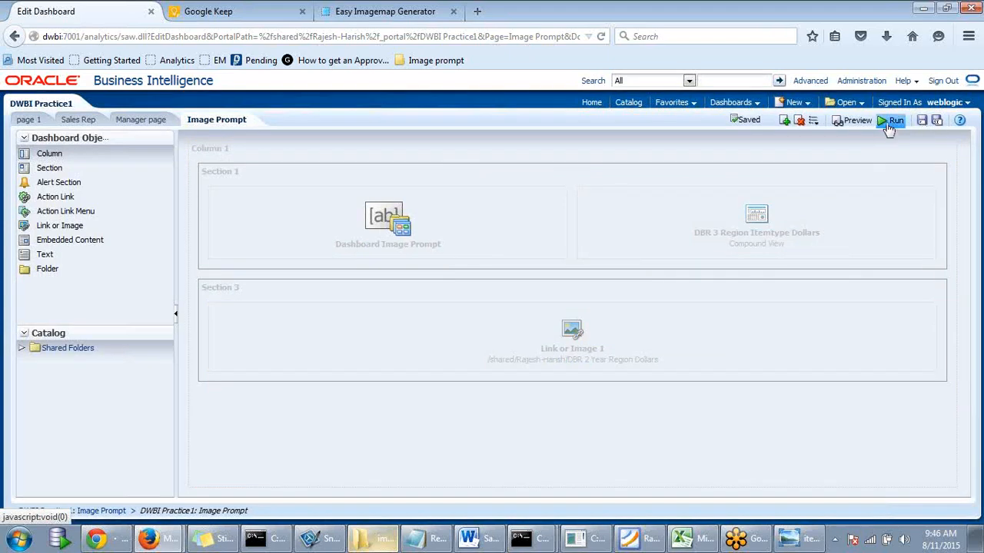
- Run the Image Prompt page and scroll to the Overall Sales Analysis link with its report_call icon
left_click(891, 124)
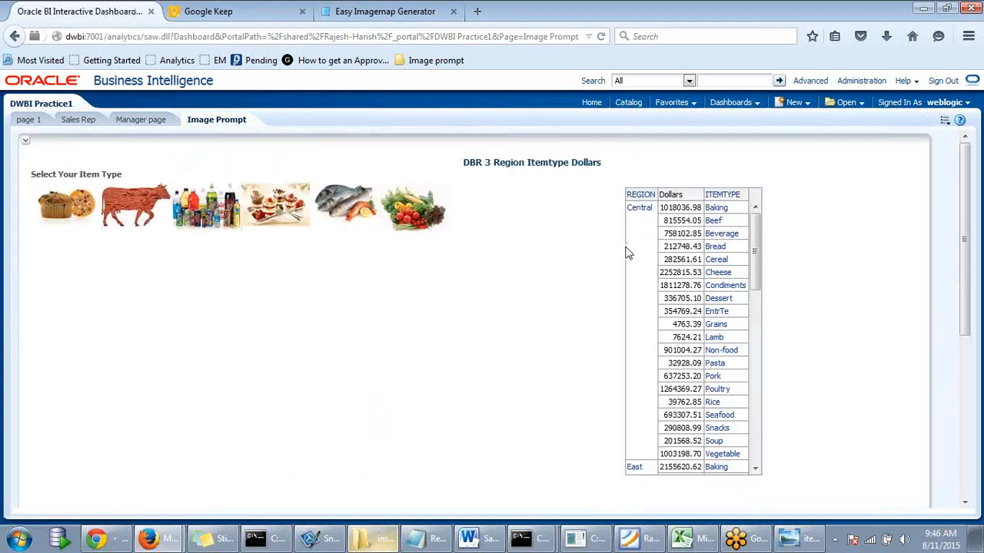
scroll(570, 271, "down", 3)
scroll(569, 270, "up", 3)
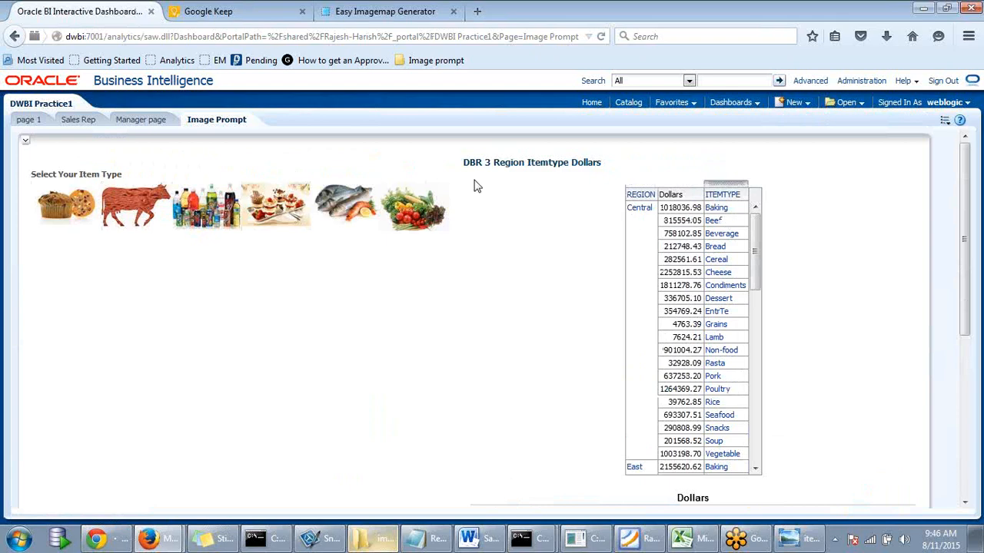
scroll(297, 202, "down", 3)
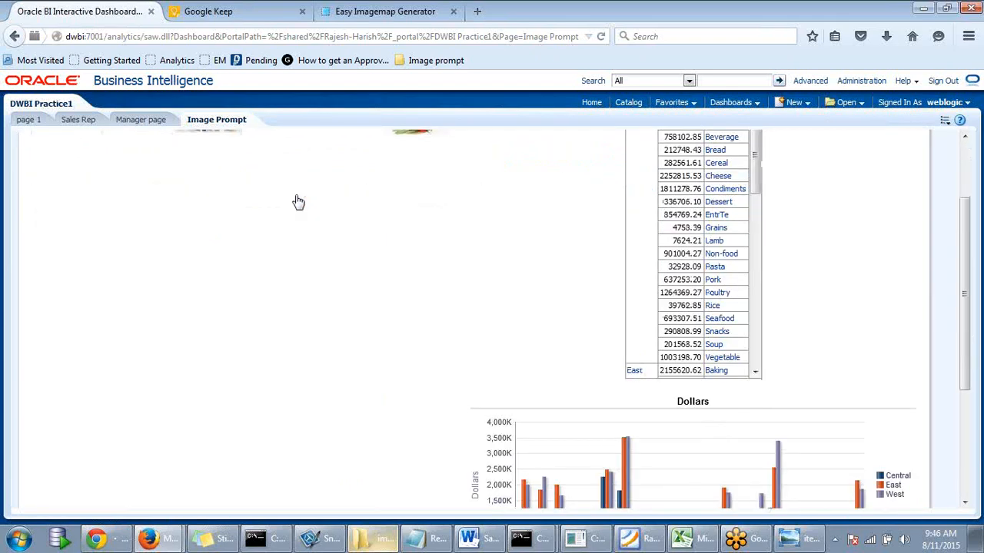
scroll(296, 203, "up", 3)
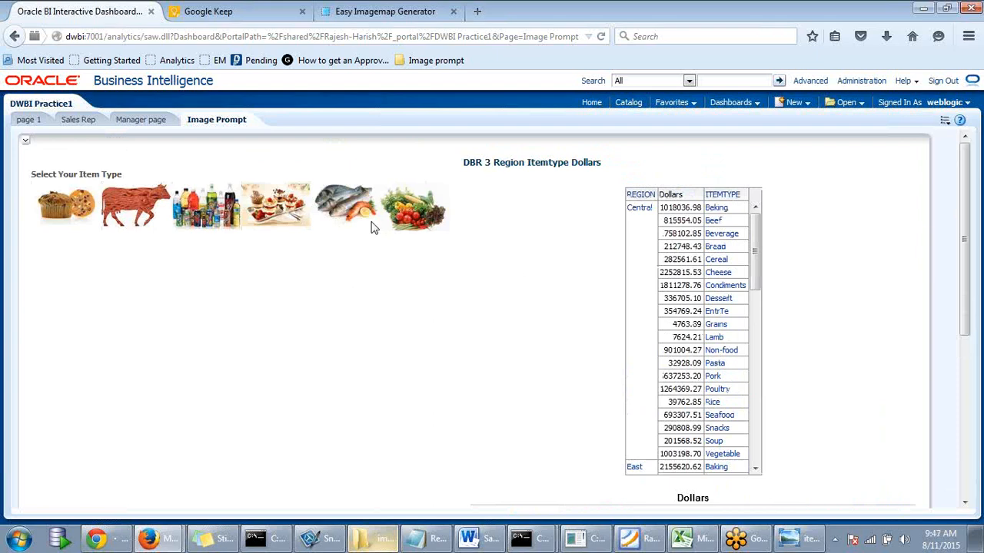
scroll(681, 239, "down", 3)
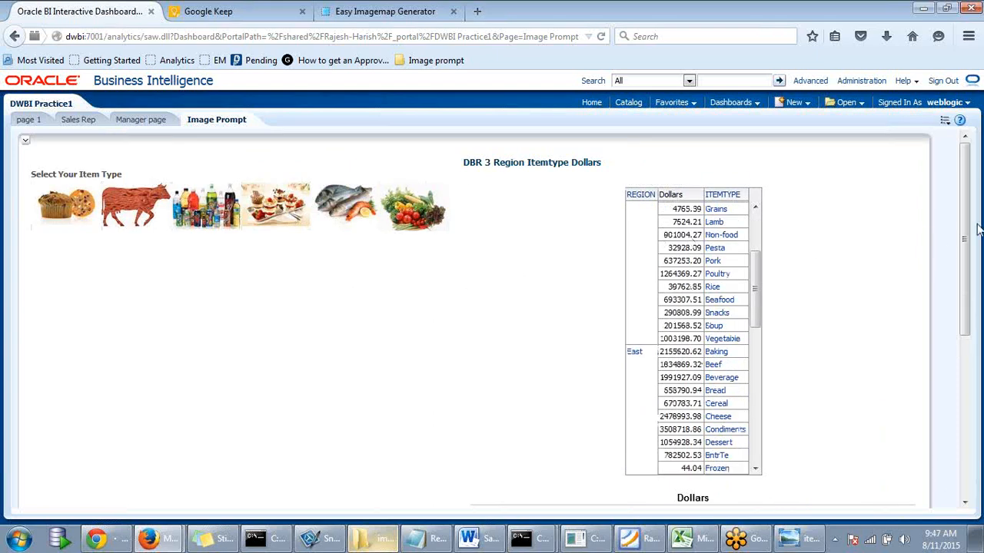
left_click_drag(965, 211, 334, 261)
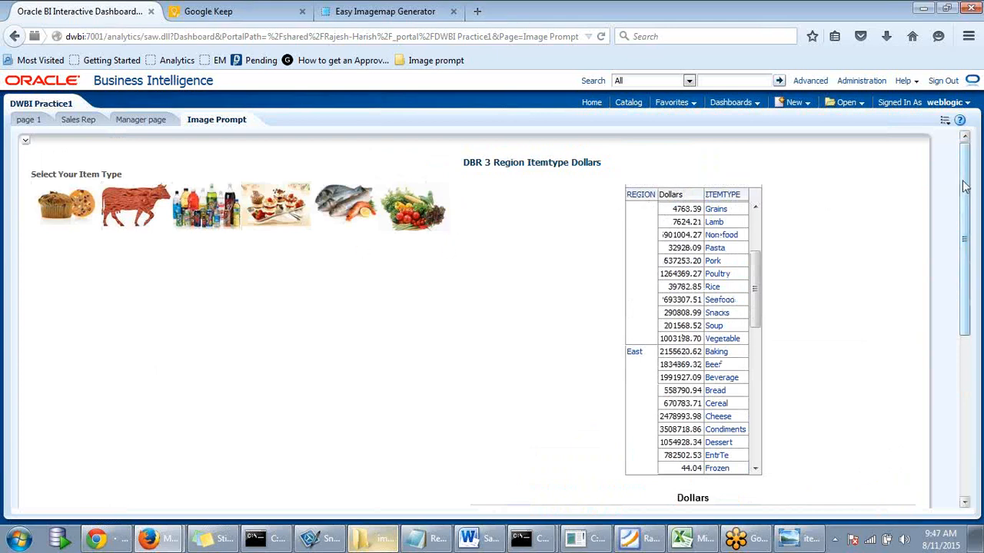
left_click_drag(965, 186, 979, 381)
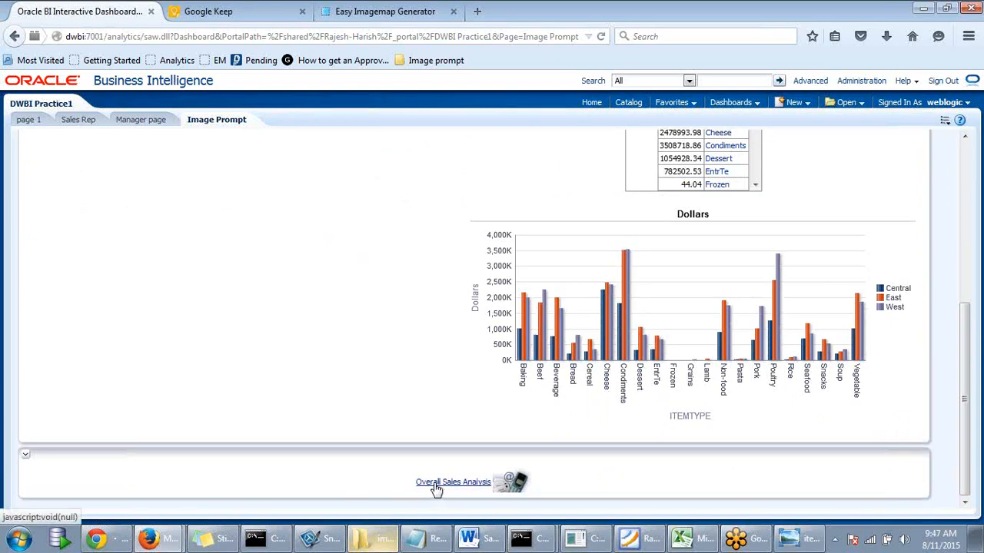
scroll(480, 456, "up", 1)
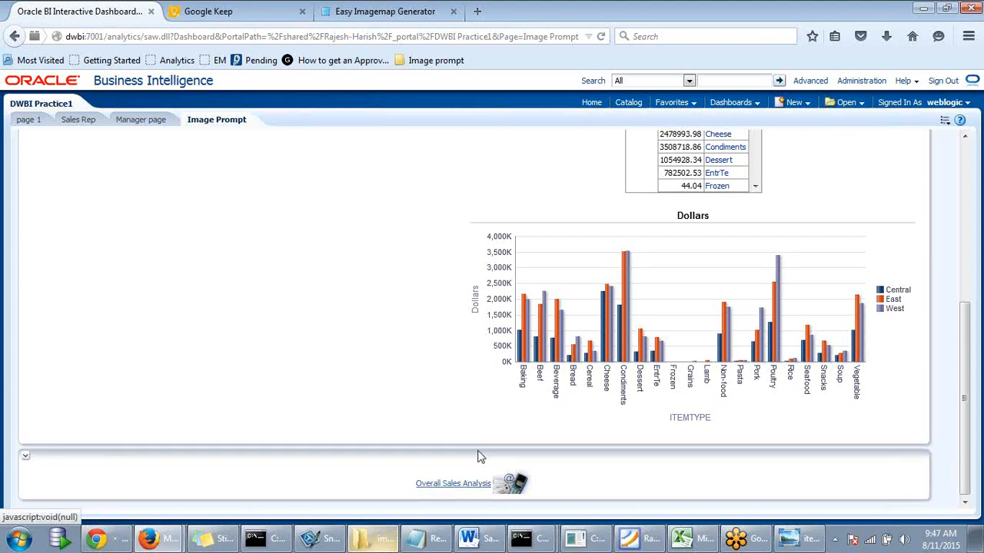
scroll(456, 510, "up", 1)
scroll(495, 474, "down", 1)
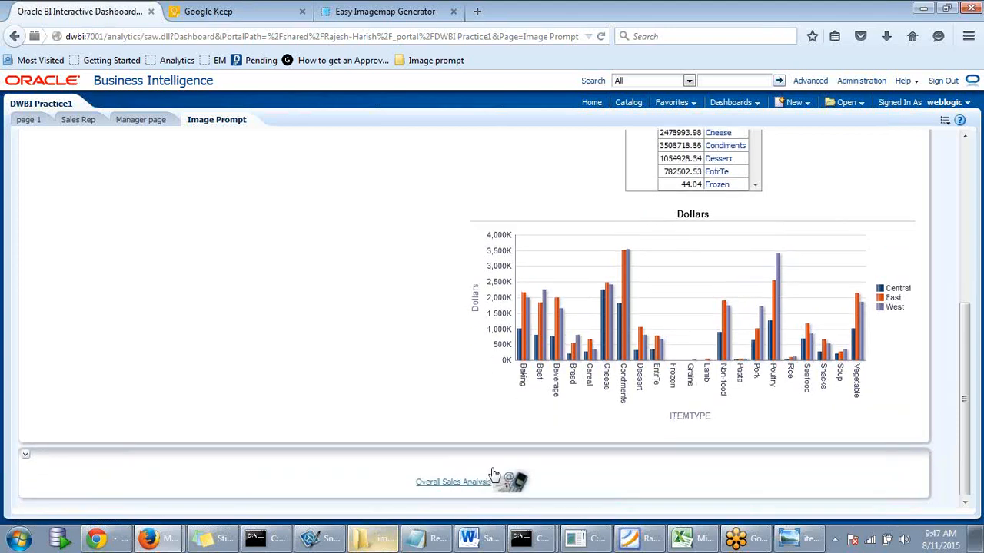
- Follow the Overall Sales Analysis link to DBR 2 Year Region Dollars, return to Image Prompt, and open Page Options
left_click(453, 482)
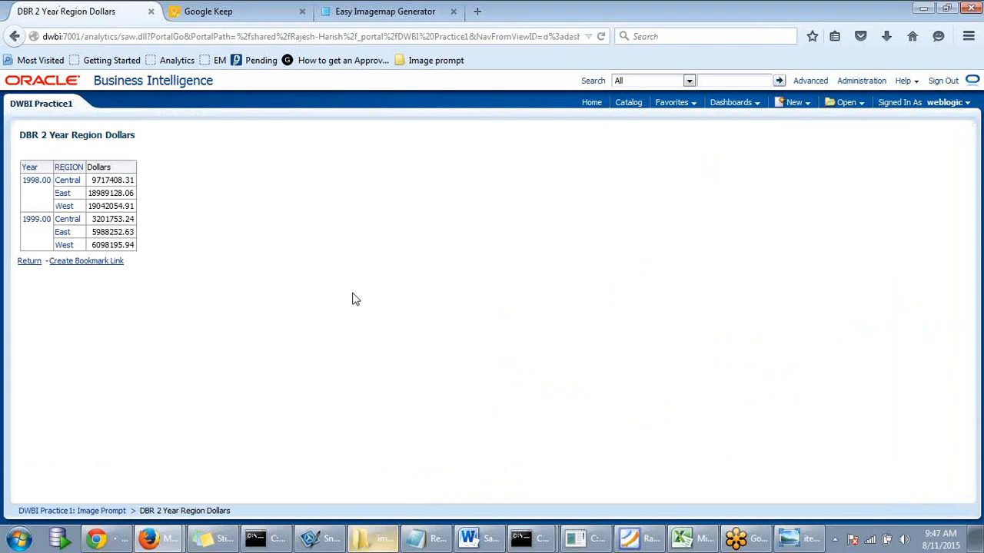
left_click(29, 262)
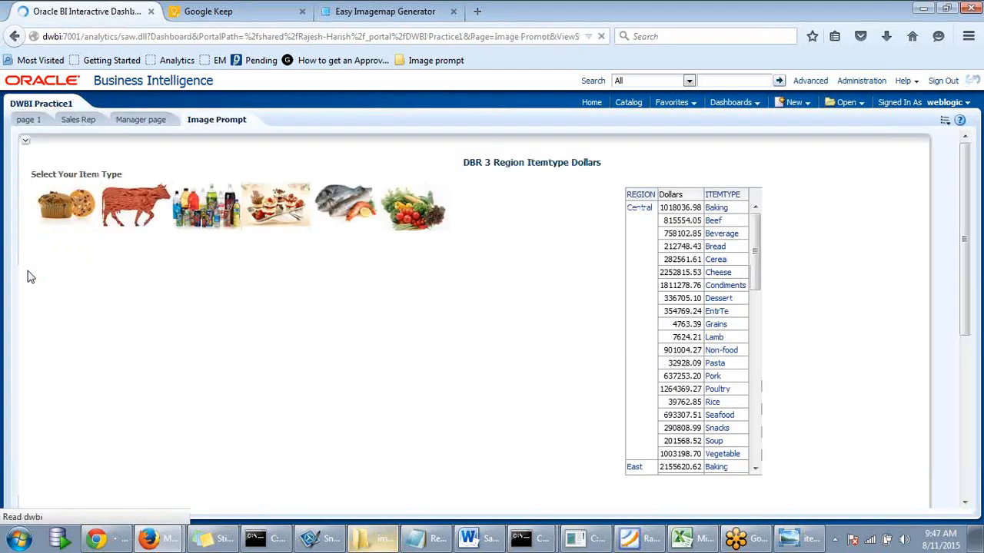
scroll(957, 415, "down", 3)
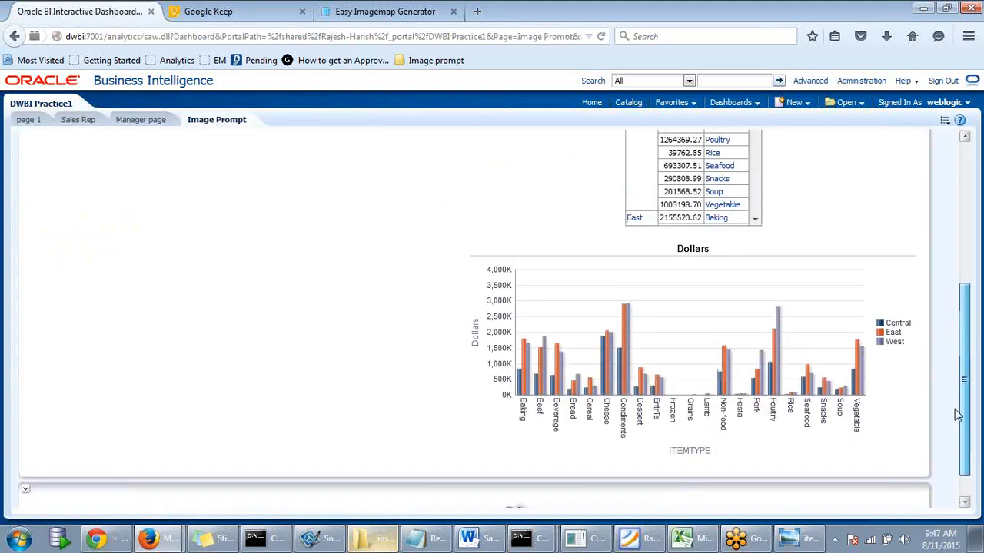
scroll(957, 415, "down", 1)
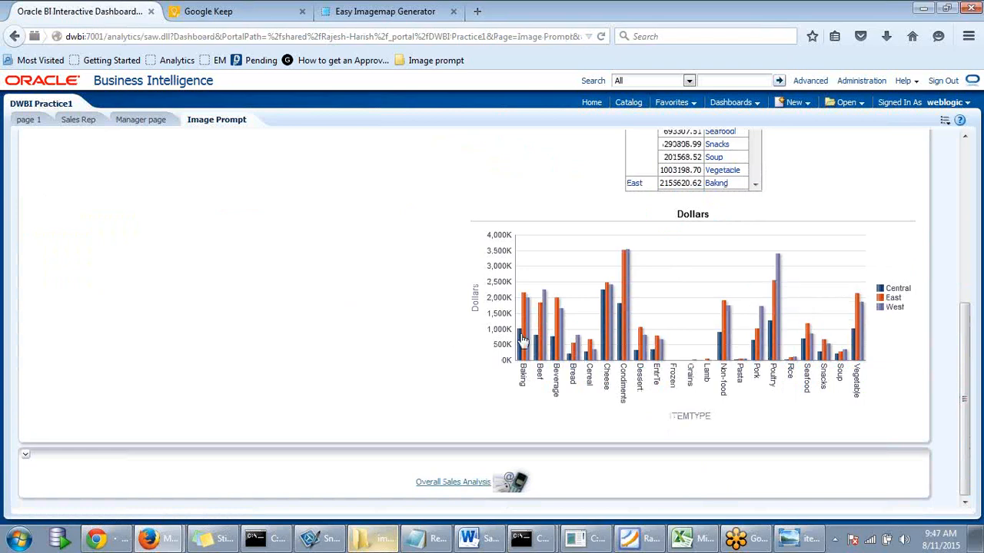
scroll(307, 309, "up", 4)
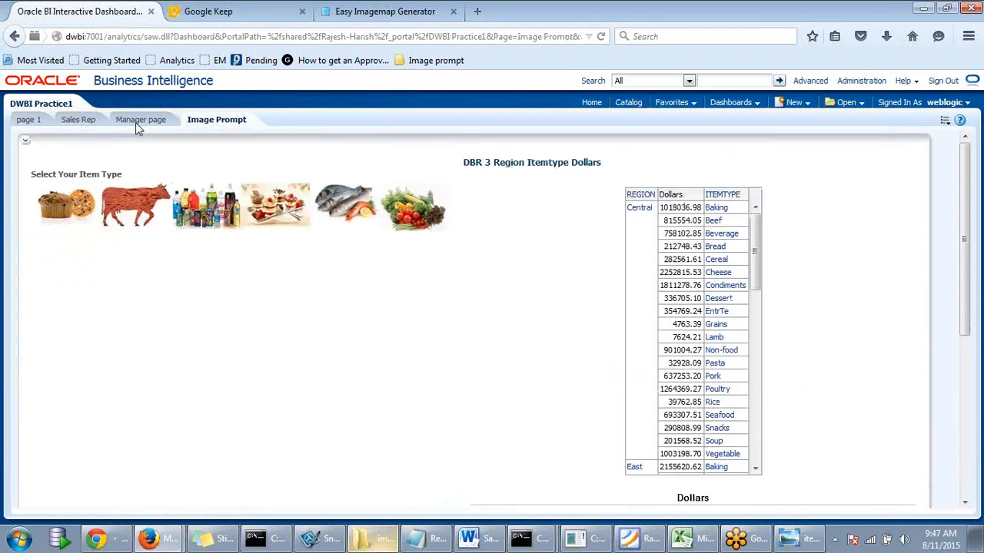
left_click(944, 121)
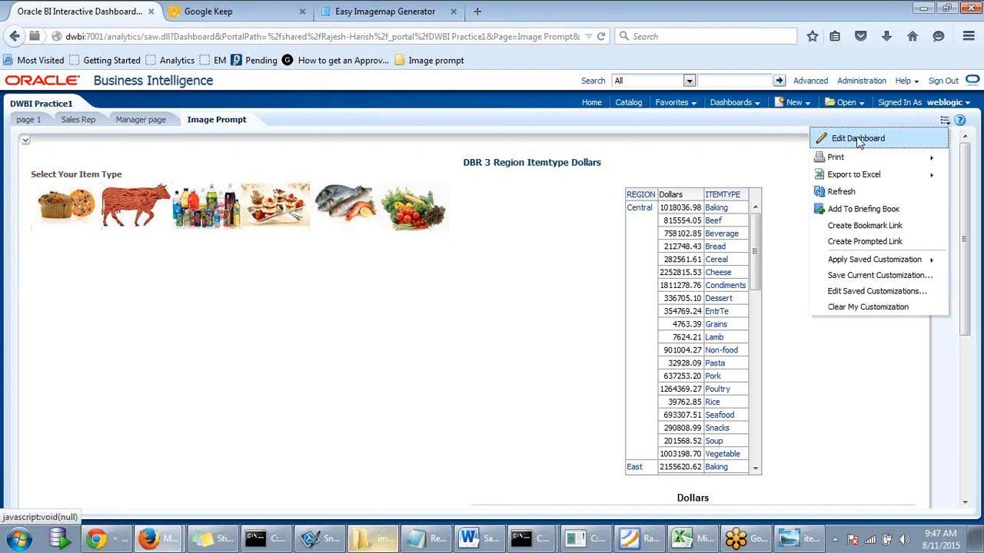
- Choose Edit Dashboard from the Page Options menu for the Image Prompt page
left_click(860, 142)
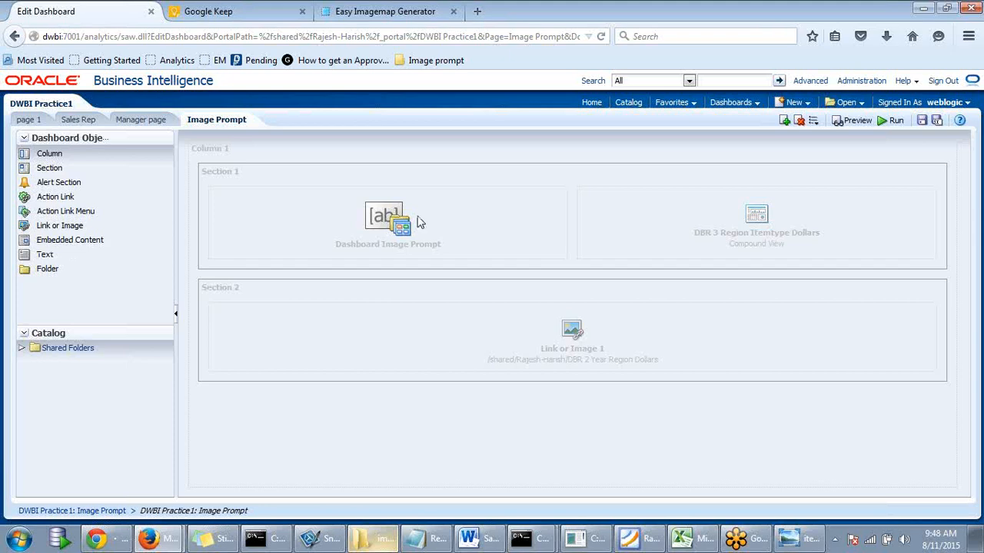
- Add a dashboard page named 'Embedded Content' and drop an Embedded Content object into Section 1
left_click(783, 120)
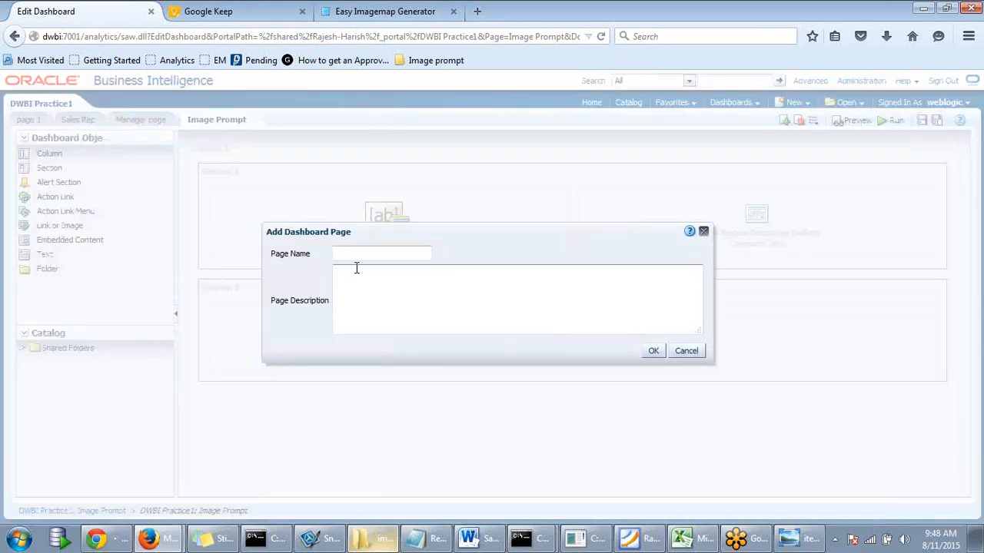
type("Embedded Content")
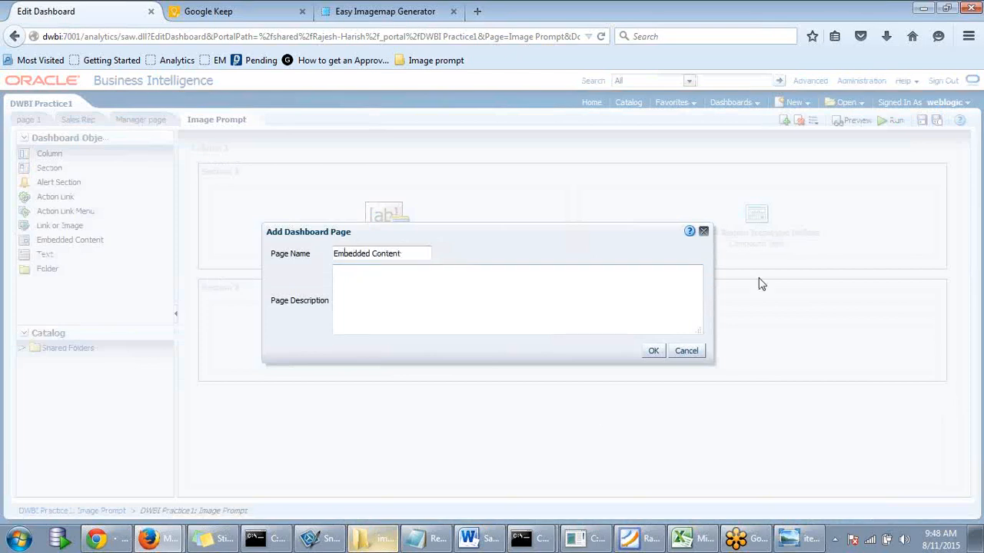
left_click(653, 351)
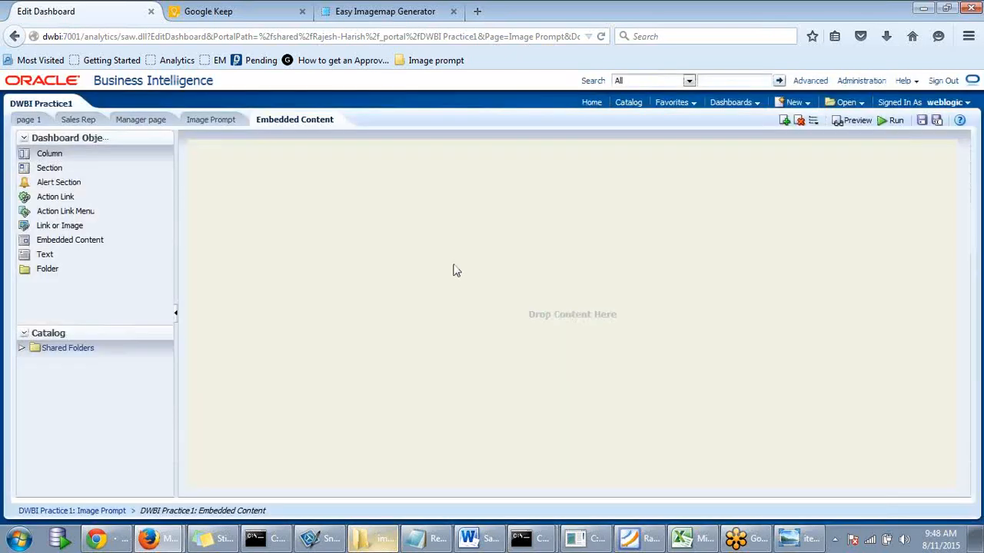
left_click_drag(61, 241, 367, 221)
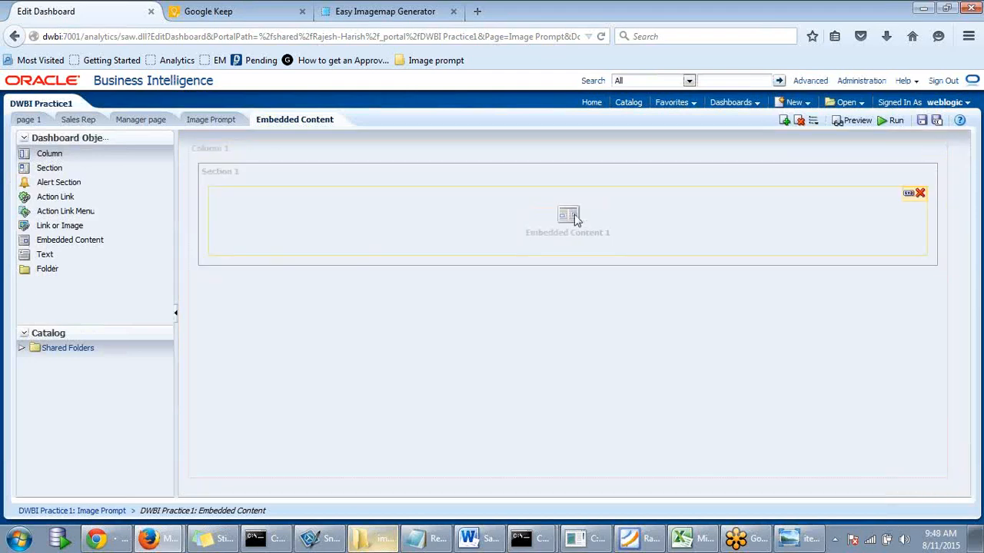
- Open the Embedded Content Properties and prepare its URL field, leaving the address empty for now
left_click(909, 194)
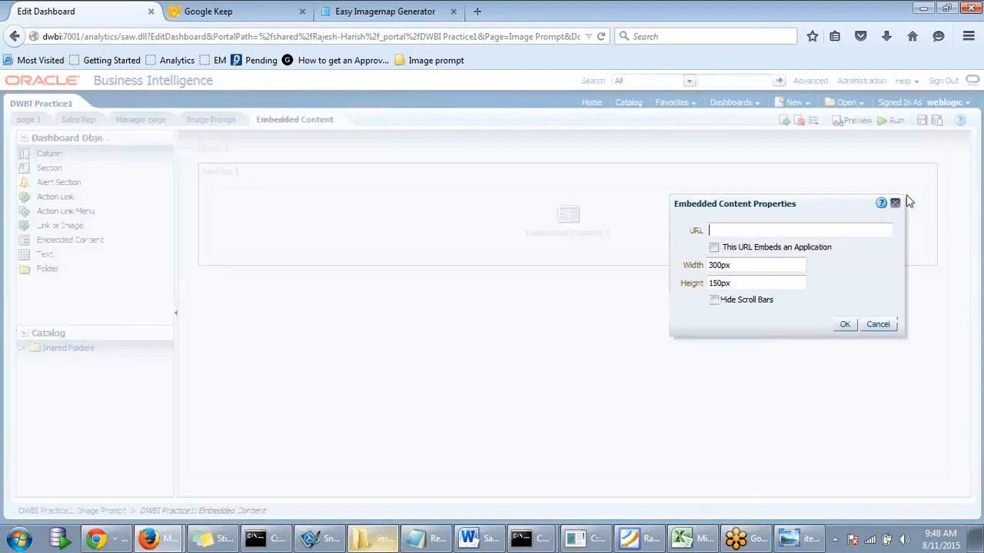
left_click(764, 231)
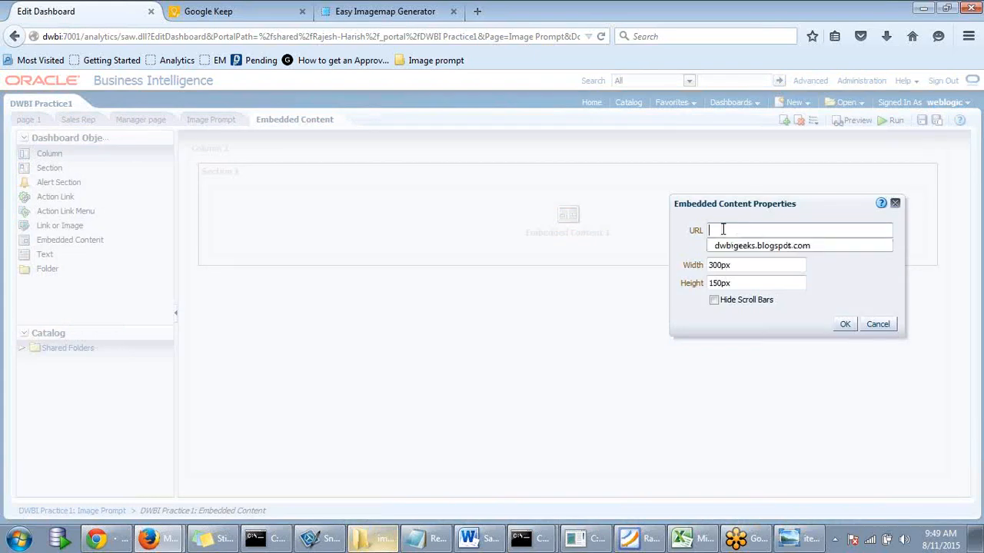
left_click(679, 249)
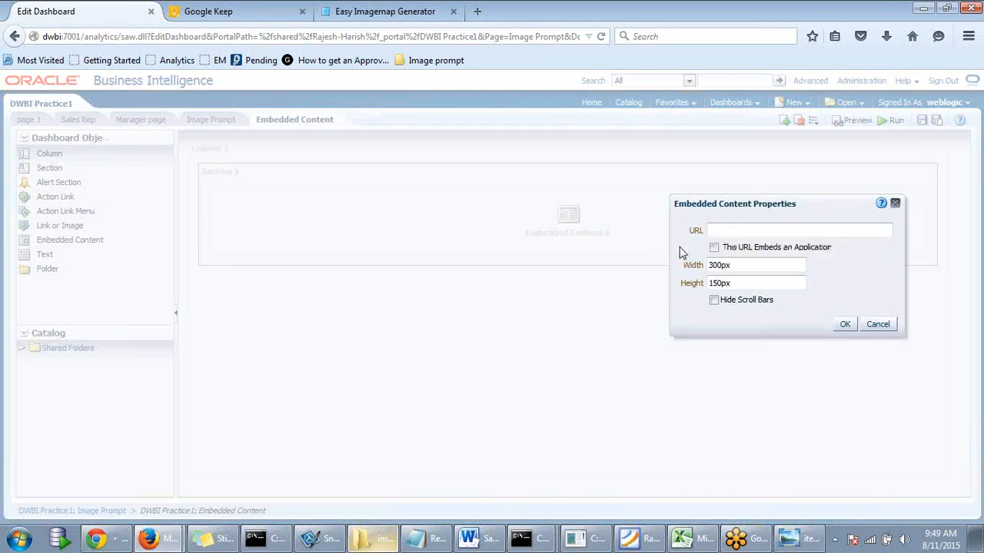
left_click(737, 230)
left_click(478, 12)
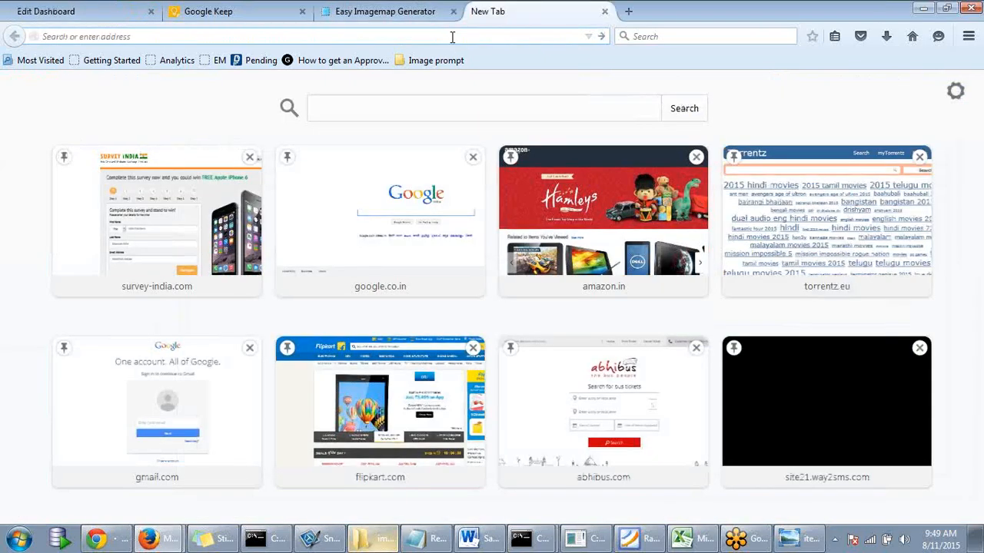
- Load the dwbigeeks.blogspot.in blog in the new Firefox tab
type("dw")
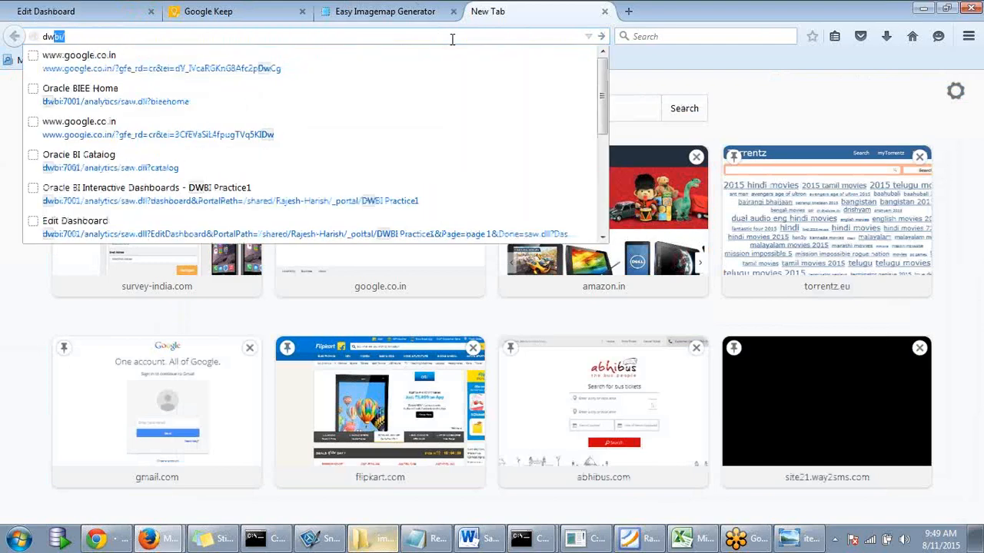
key("BackSpace")
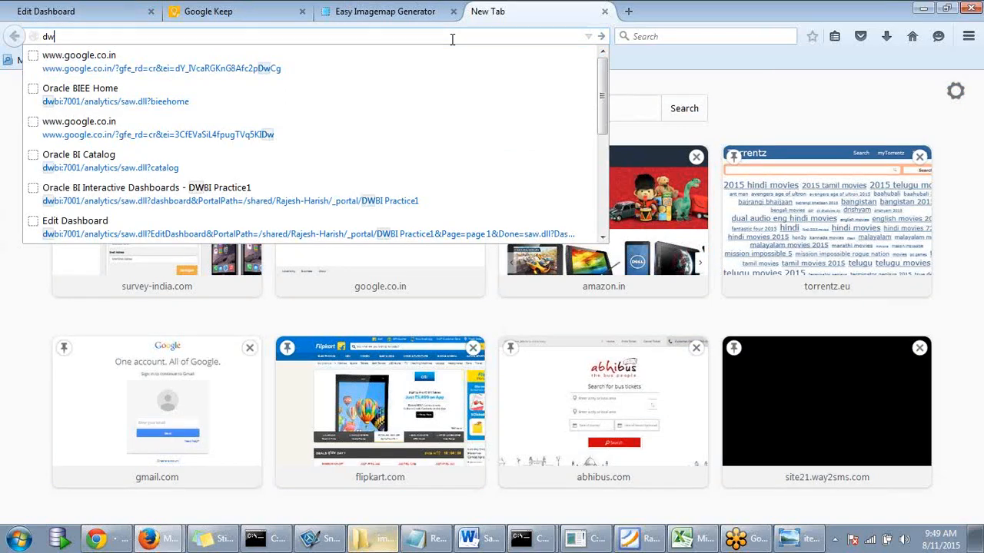
type("bigeeks.blogspo")
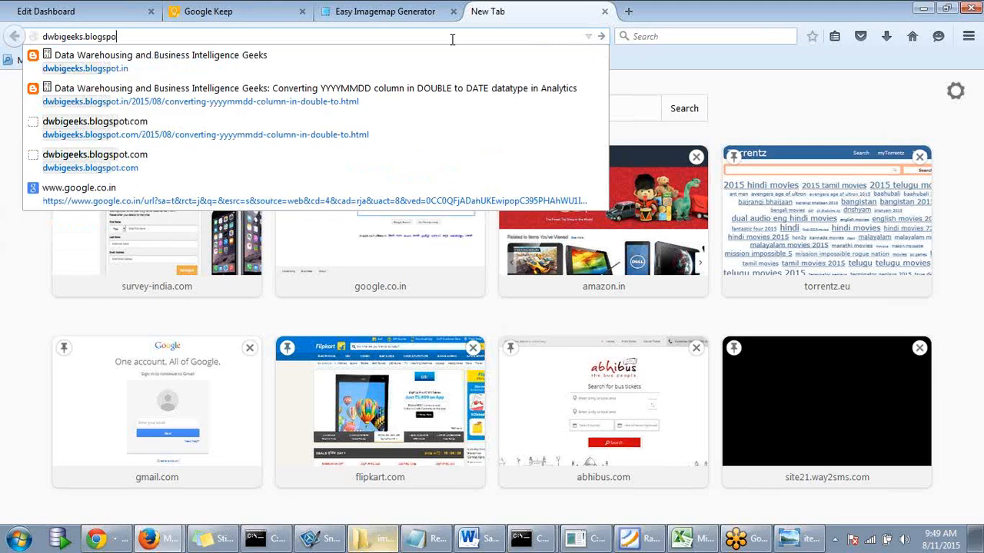
left_click(234, 67)
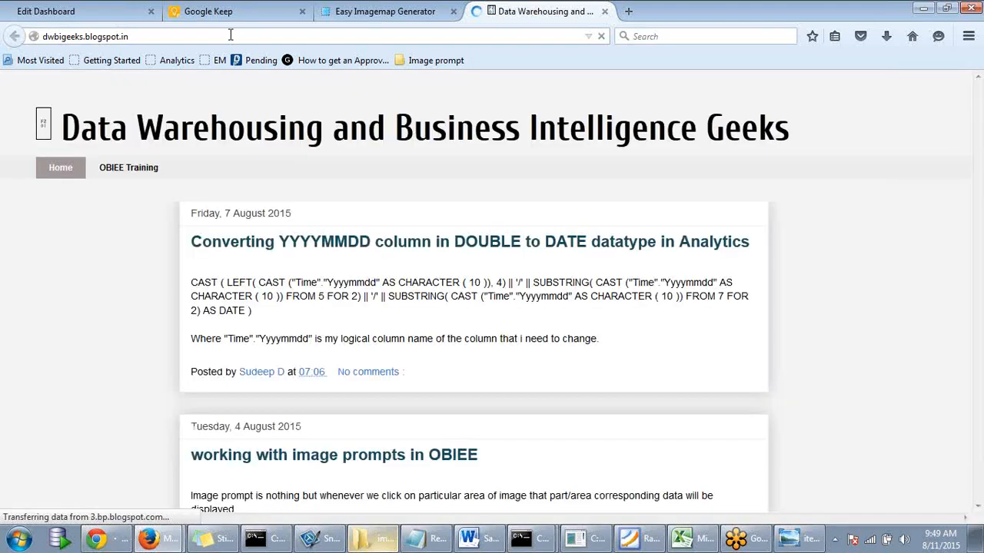
- Copy the blog's web address and return to the Edit Dashboard tab
left_click(230, 36)
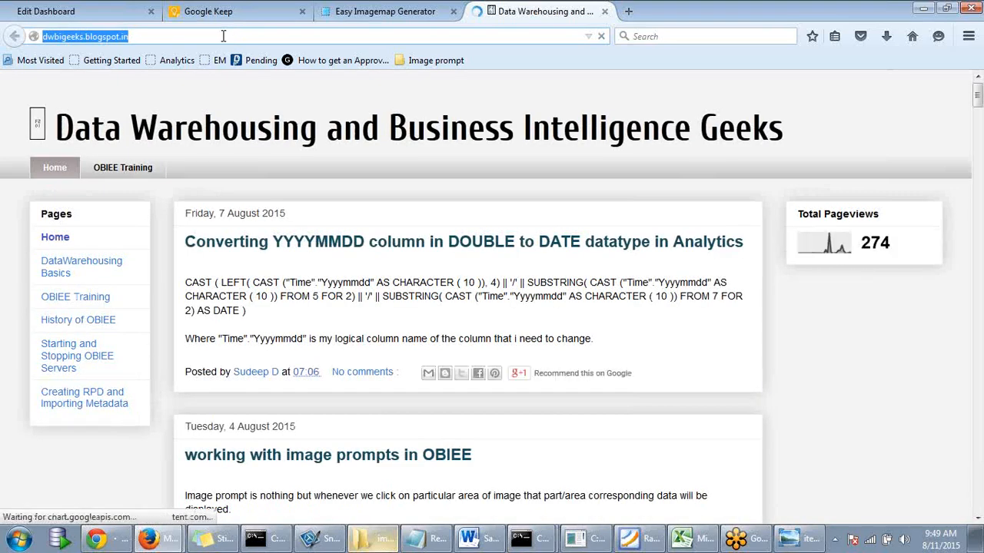
left_click_drag(222, 36, 24, 35)
key("ctrl+c")
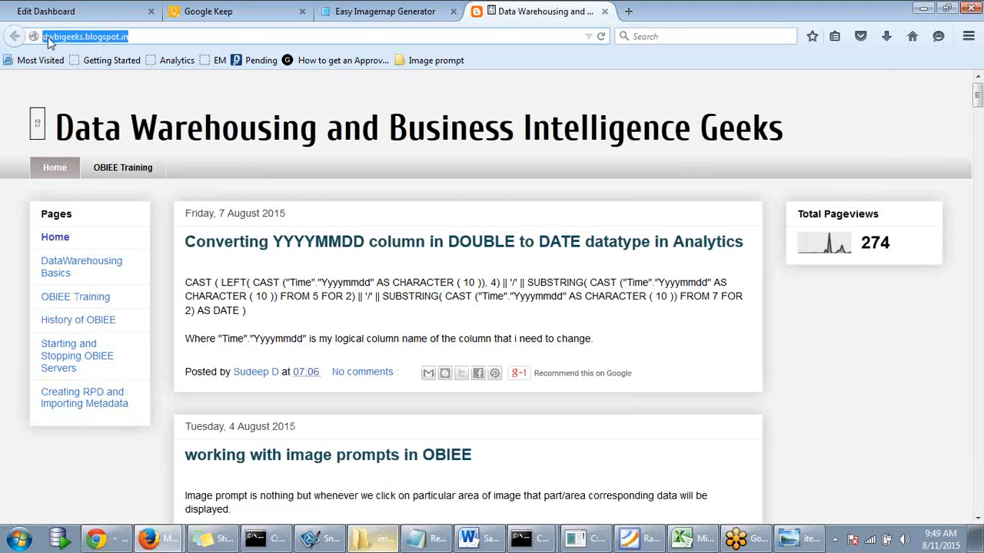
left_click(388, 14)
left_click(107, 14)
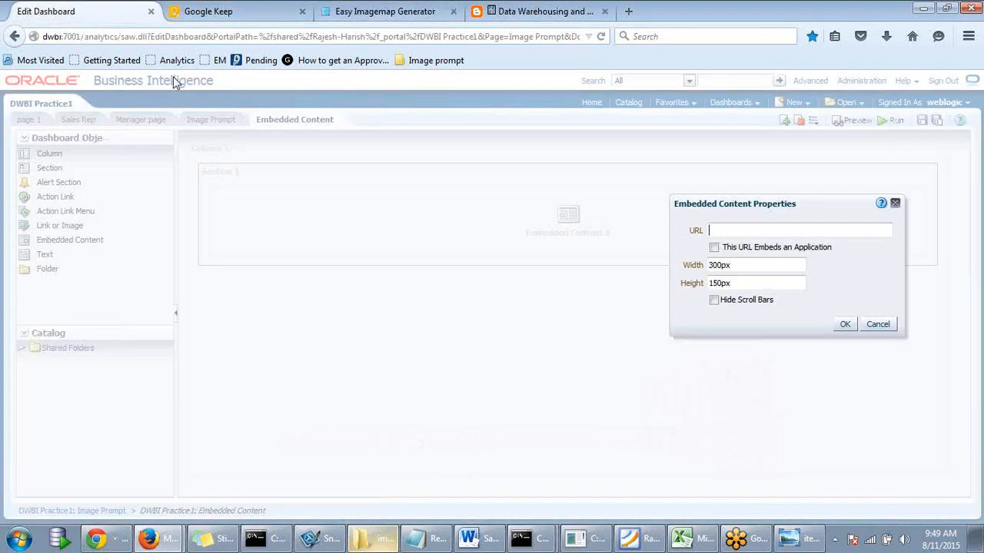
key("ctrl+v")
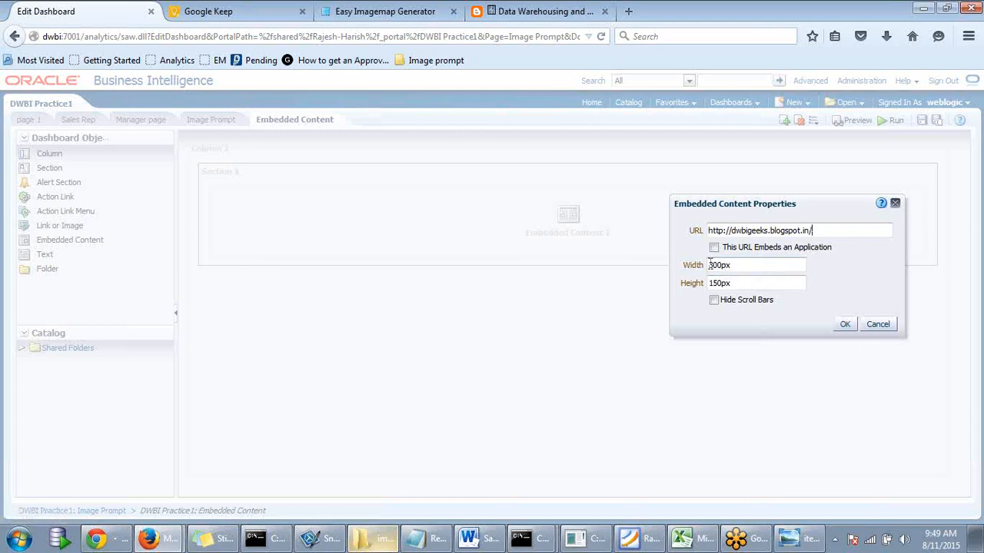
left_click(845, 324)
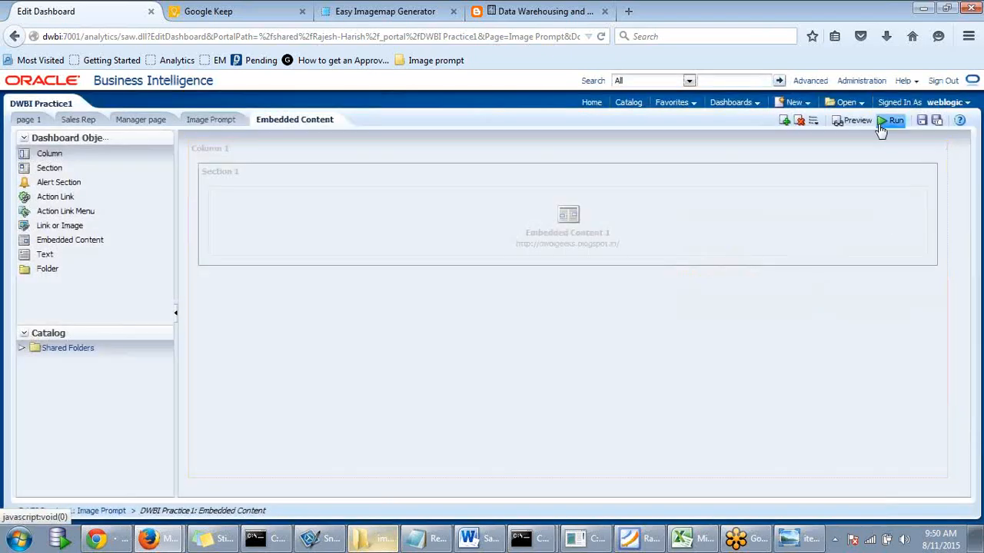
left_click(920, 122)
left_click(894, 122)
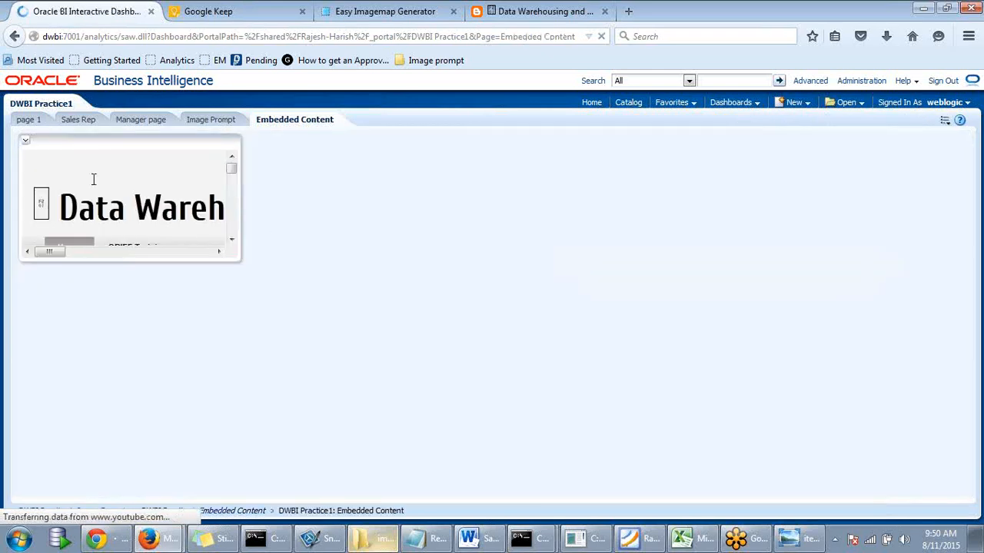
left_click_drag(44, 256, 196, 252)
left_click_drag(84, 250, 4, 249)
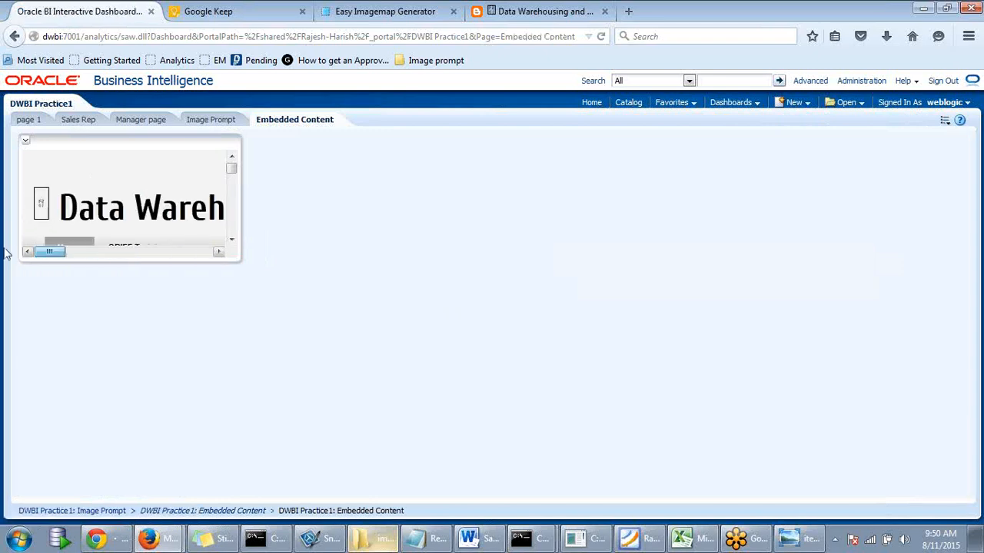
left_click_drag(232, 168, 233, 162)
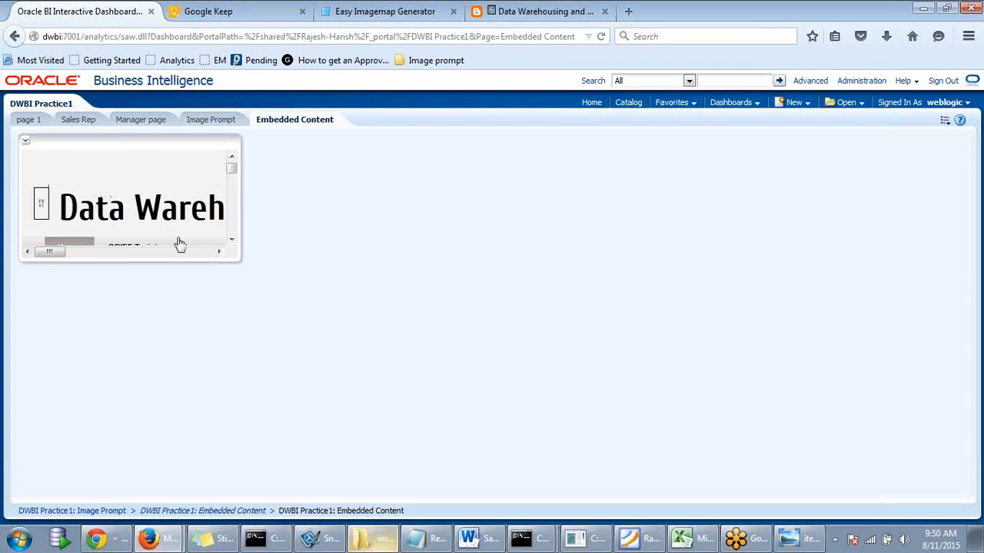
scroll(160, 198, "down", 5)
scroll(160, 200, "down", 10)
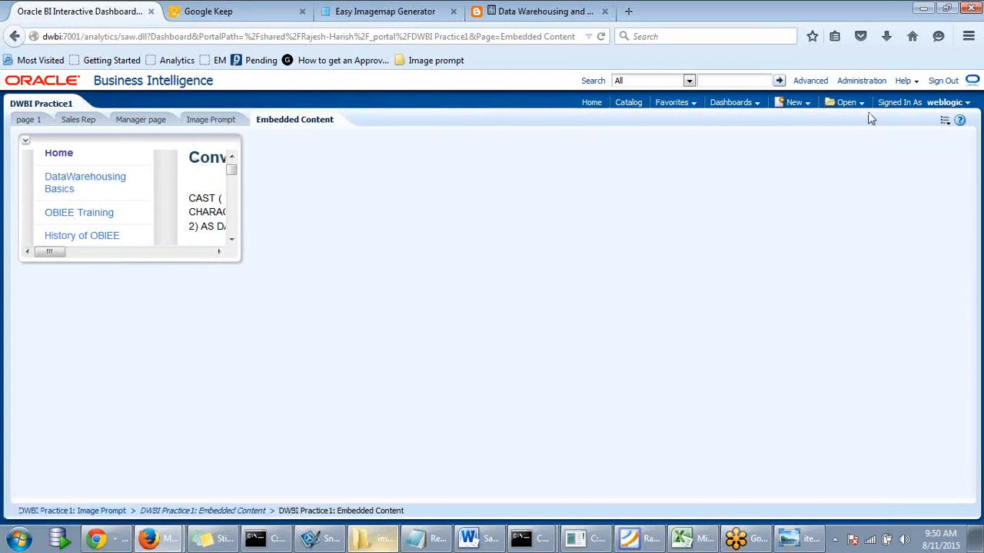
left_click(945, 123)
left_click(947, 132)
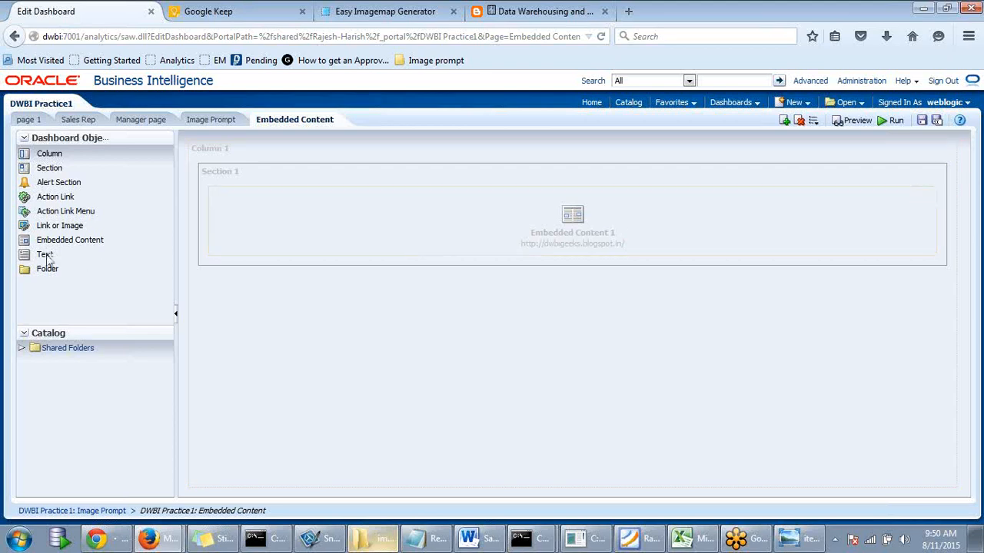
- Add a Text object to Section 1 and open its Text Properties
left_click_drag(48, 256, 498, 266)
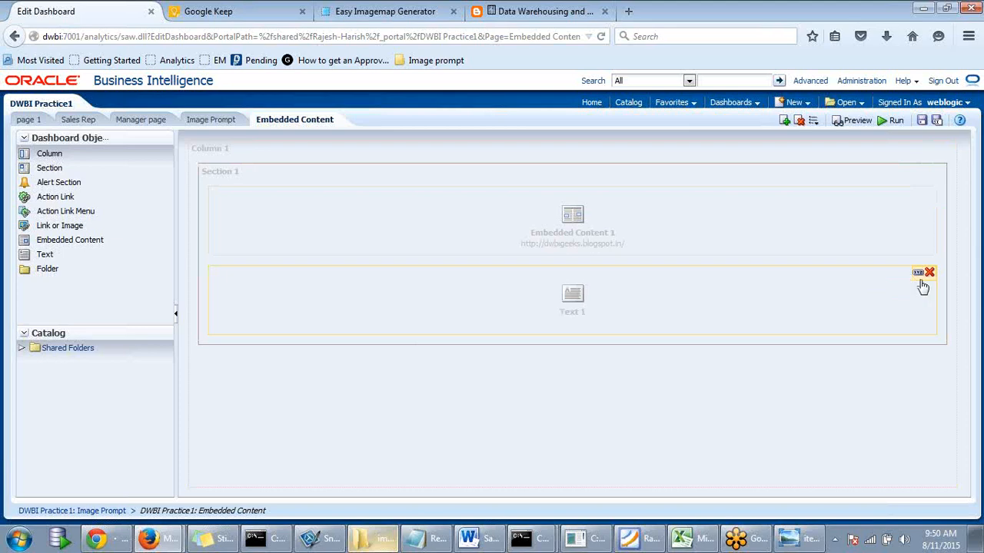
left_click(919, 275)
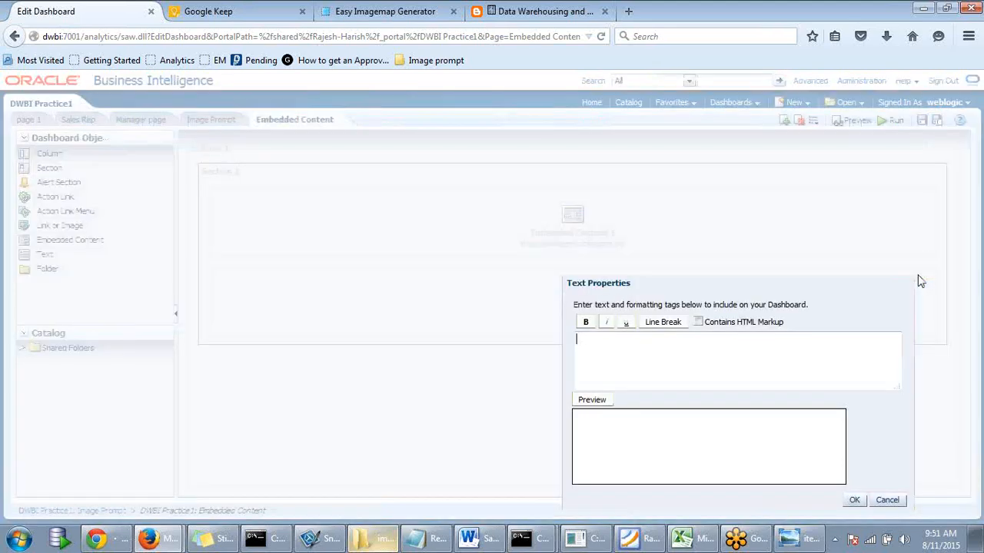
left_click_drag(748, 292, 742, 228)
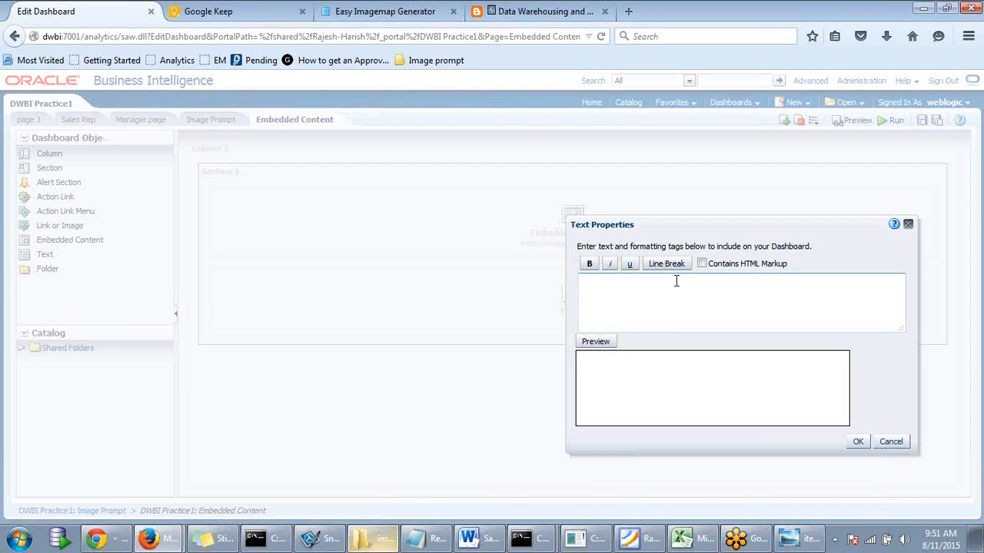
- Enter the caption 'You can watch our share value above' and preview it
type("Th")
key("BackSpace")
key("BackSpace")
type("Here")
key("BackSpace")
key("BackSpace")
key("BackSpace")
type("You")
type("can ")
type("watch our")
type(" share value")
type(" abb")
type("vee")
key("Tab")
left_click(714, 283)
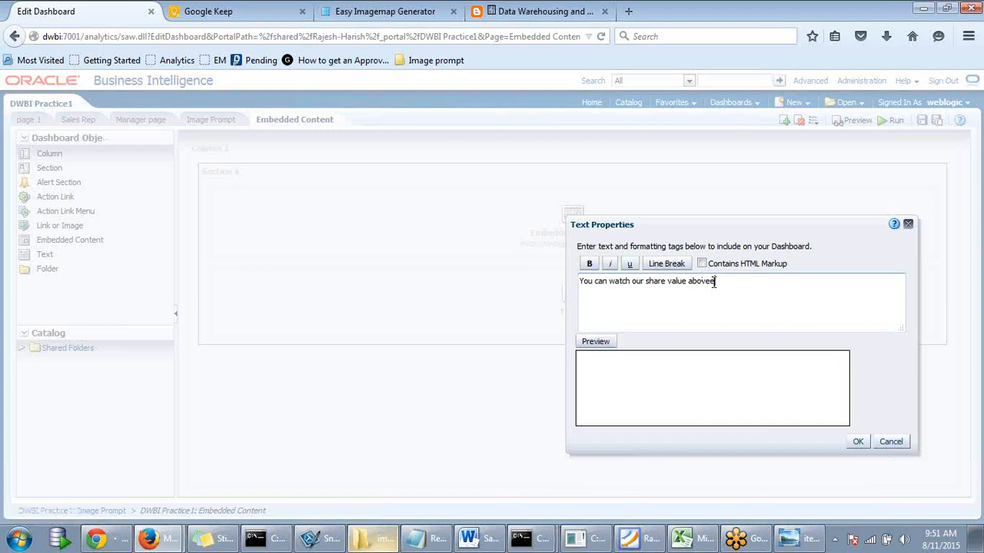
key("BackSpace")
left_click(595, 342)
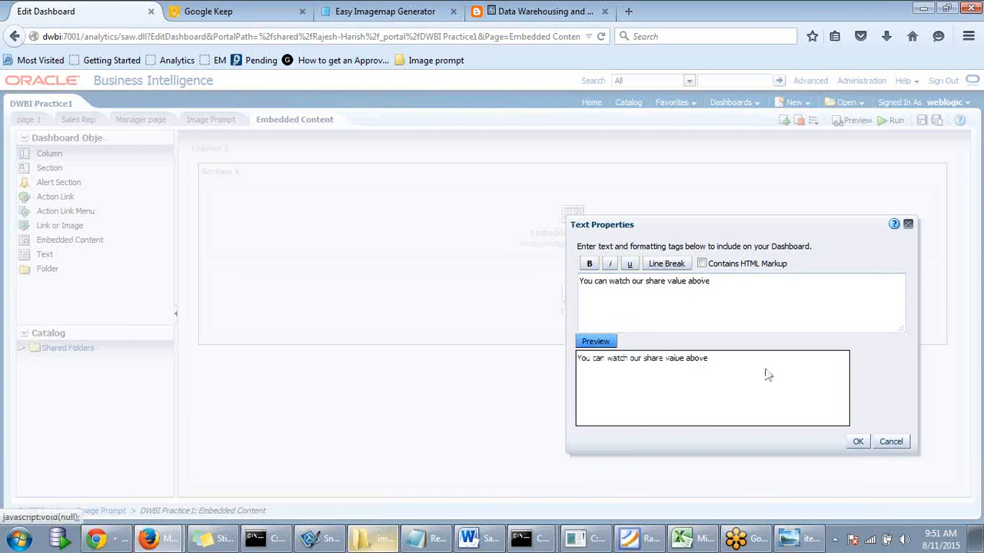
left_click(697, 367)
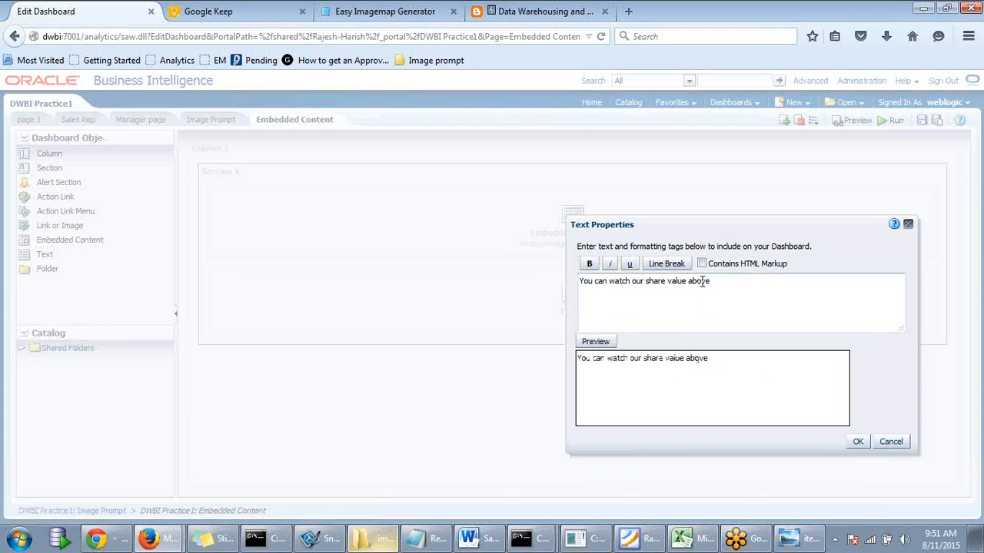
- Wrap the caption in <h1></h1>, enable Contains HTML Markup, and preview it
left_click(581, 282)
type("<>")
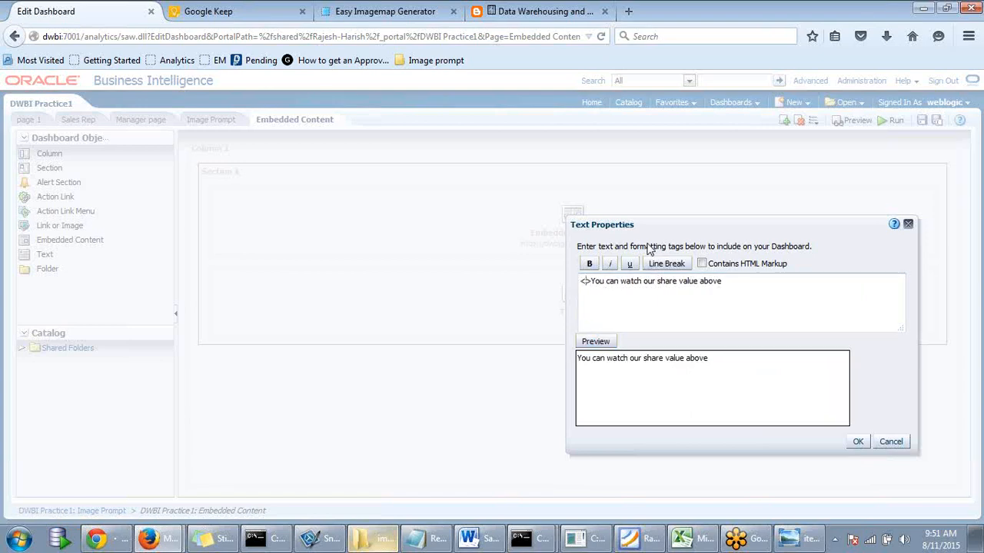
type("h1")
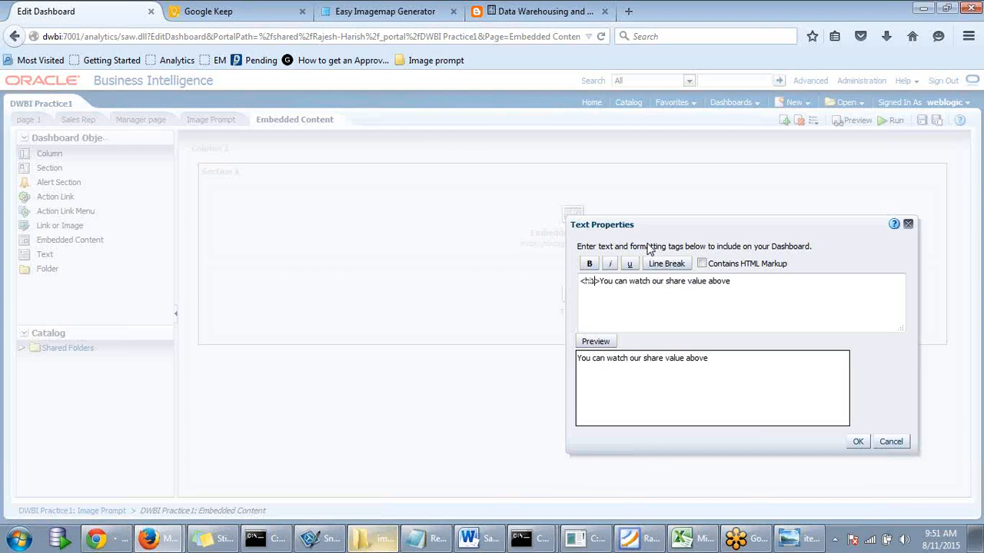
left_click(750, 281)
type("</>")
type("/")
type("h1>")
left_click(702, 264)
left_click(610, 343)
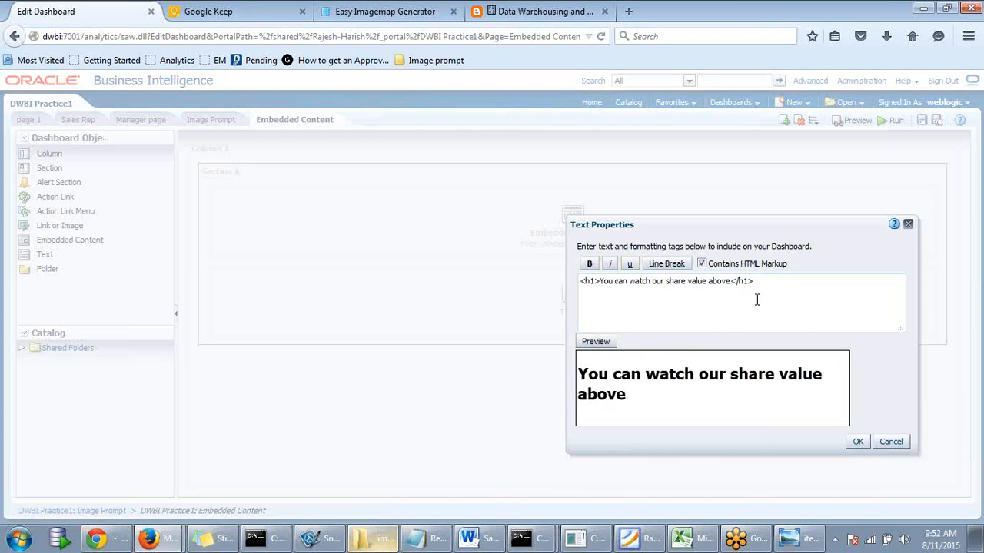
- Check the <h1> caption line and confirm the Text properties with OK
left_click(731, 281)
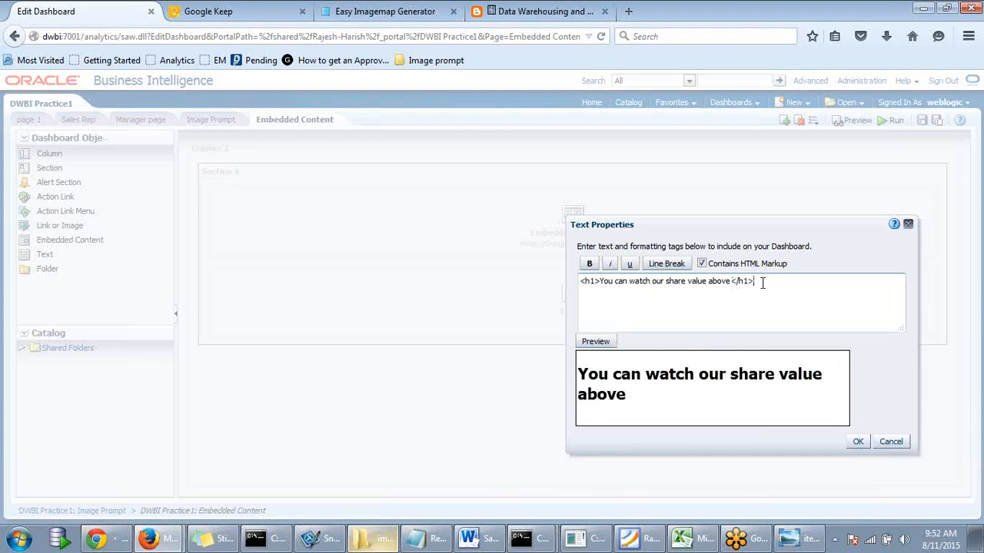
left_click_drag(763, 282, 553, 282)
left_click(772, 280)
left_click_drag(778, 240, 747, 291)
left_click(771, 282)
left_click(856, 443)
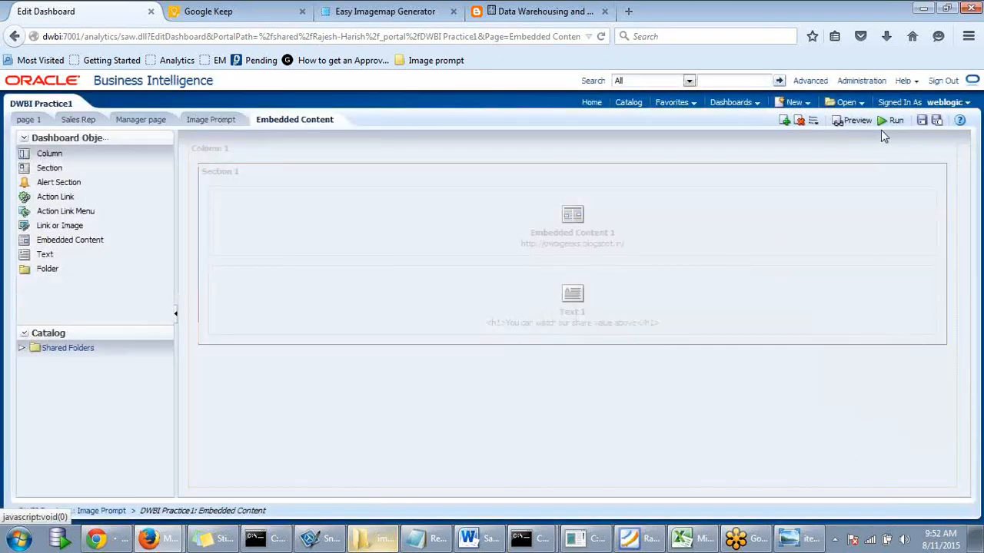
- Save the page, view the embedded blog and h1 caption live, then return to editing
left_click(922, 121)
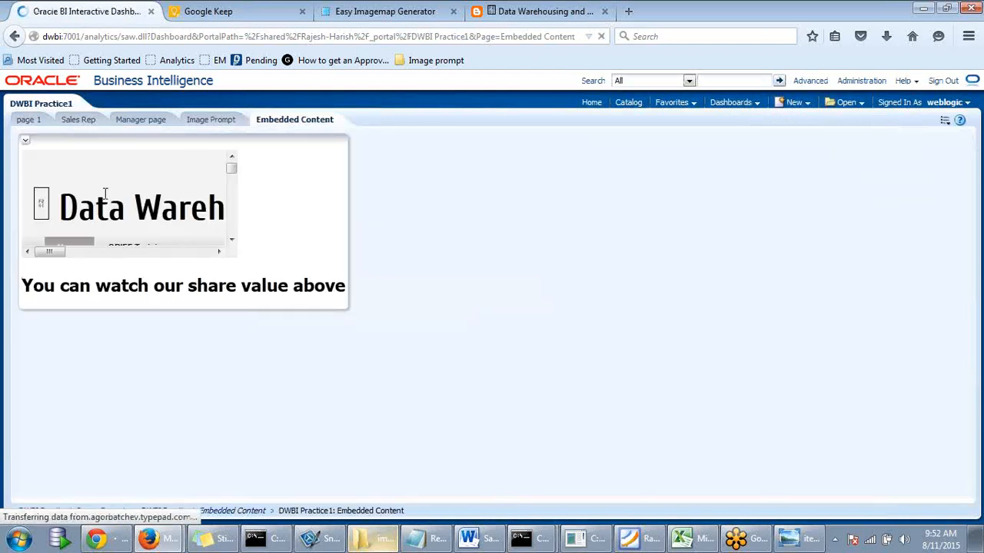
left_click_drag(34, 286, 165, 286)
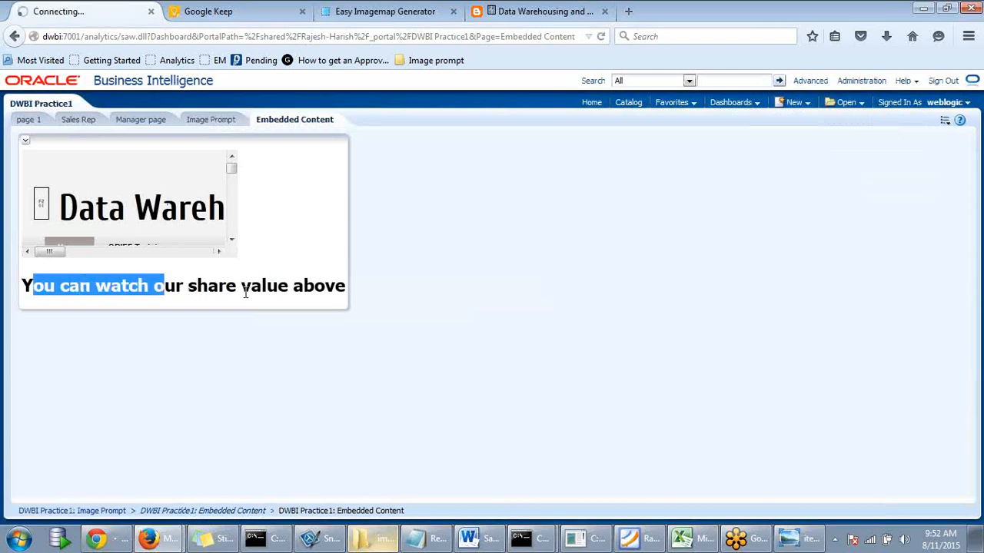
left_click_drag(340, 298, 367, 297)
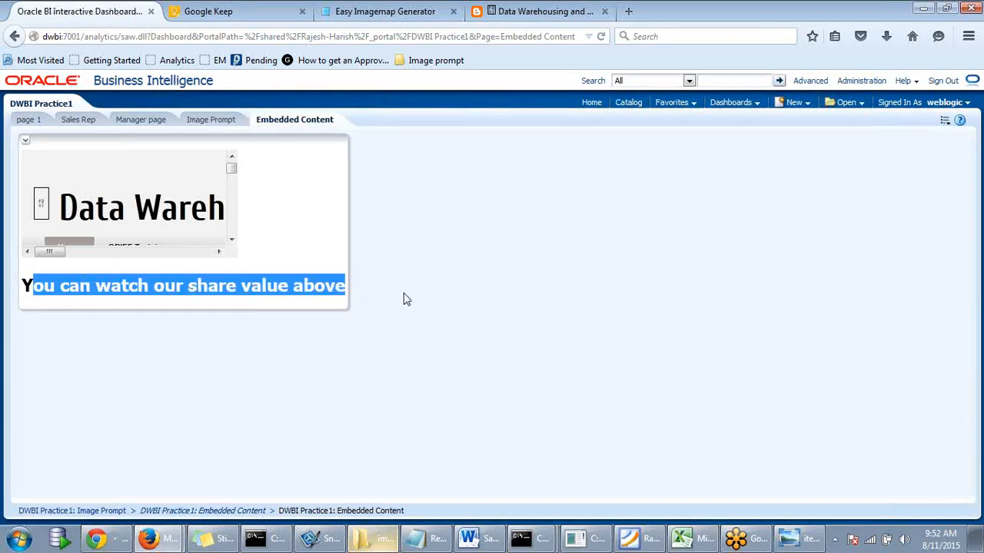
left_click(646, 260)
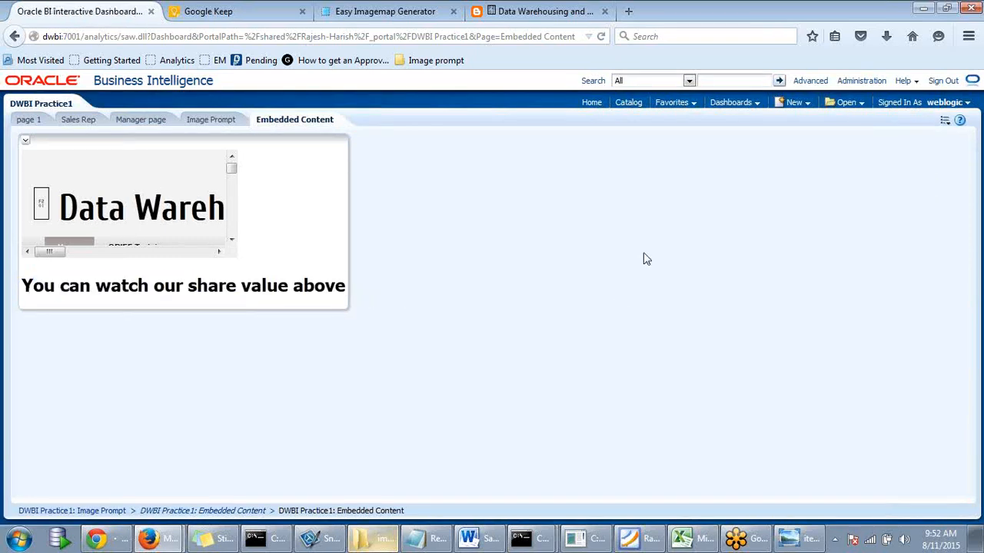
left_click(944, 122)
left_click(885, 137)
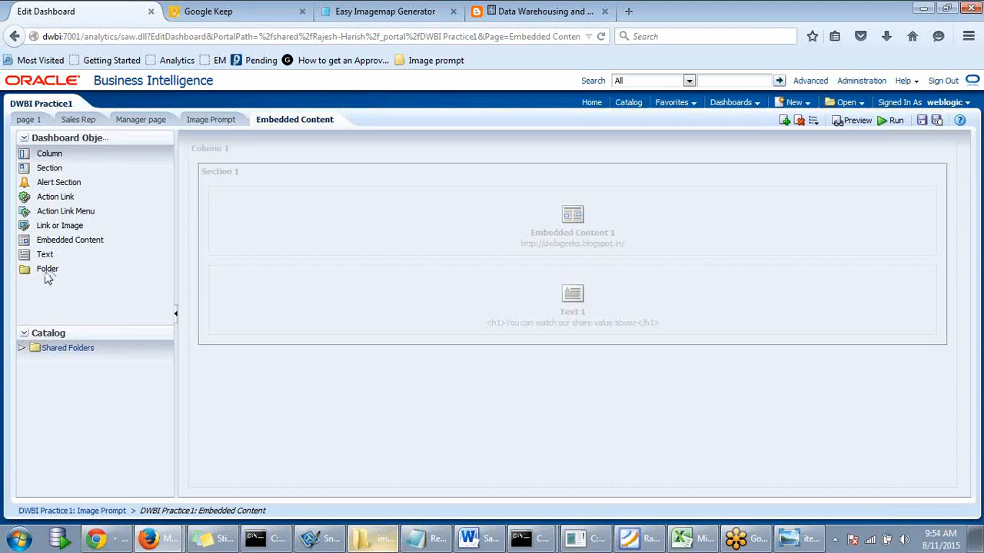
- Add a Folder object in a new section pointing to a Shared Folders subfolder
left_click_drag(48, 275, 566, 355)
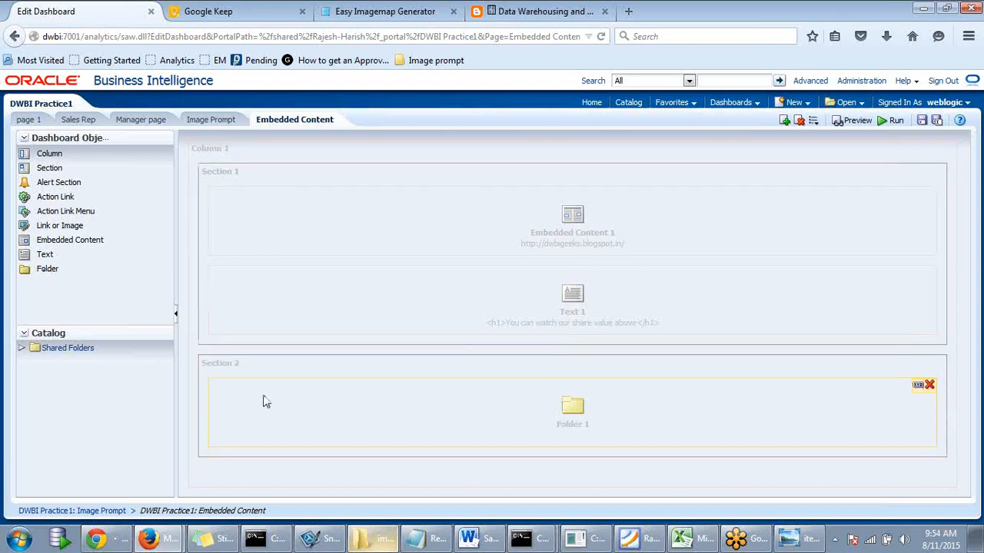
left_click(918, 388)
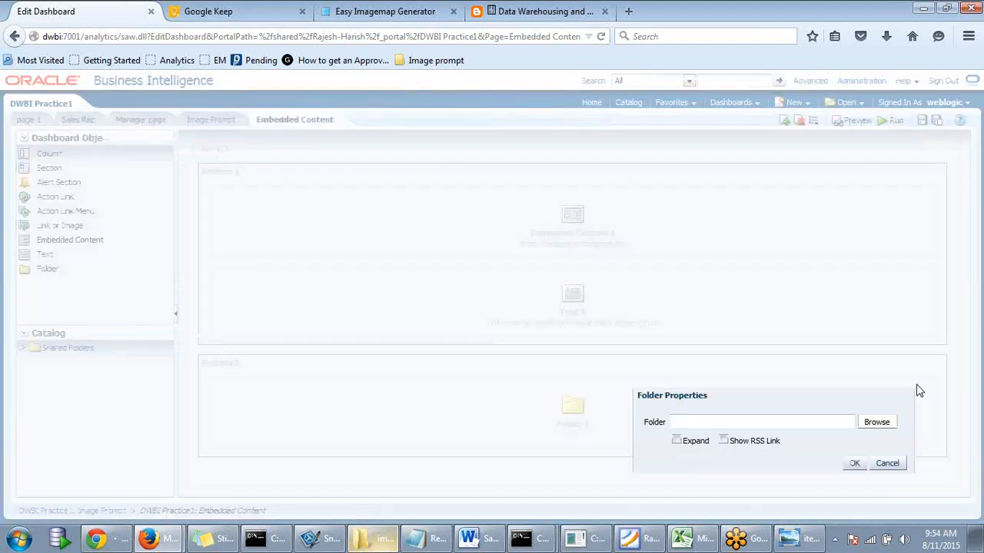
left_click(879, 423)
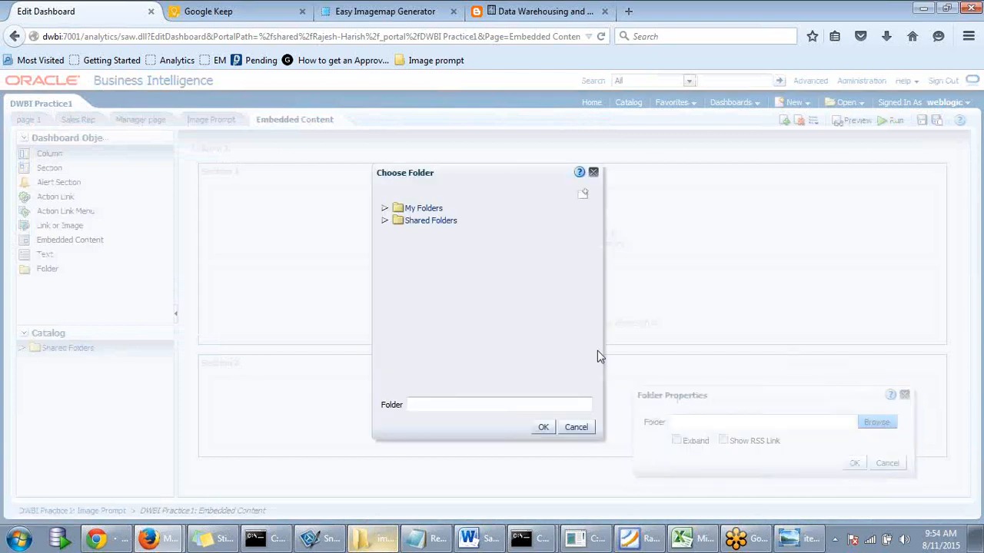
left_click(384, 221)
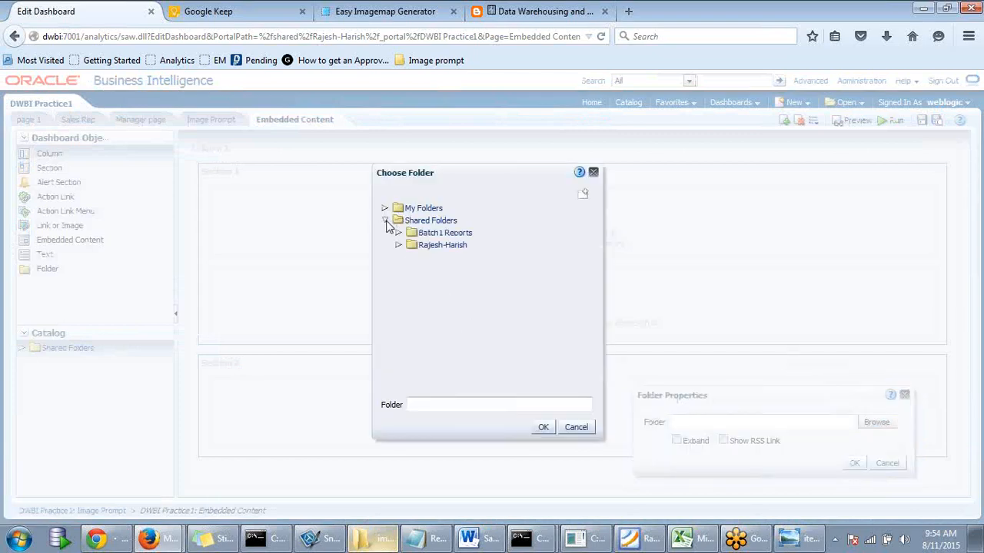
left_click(416, 246)
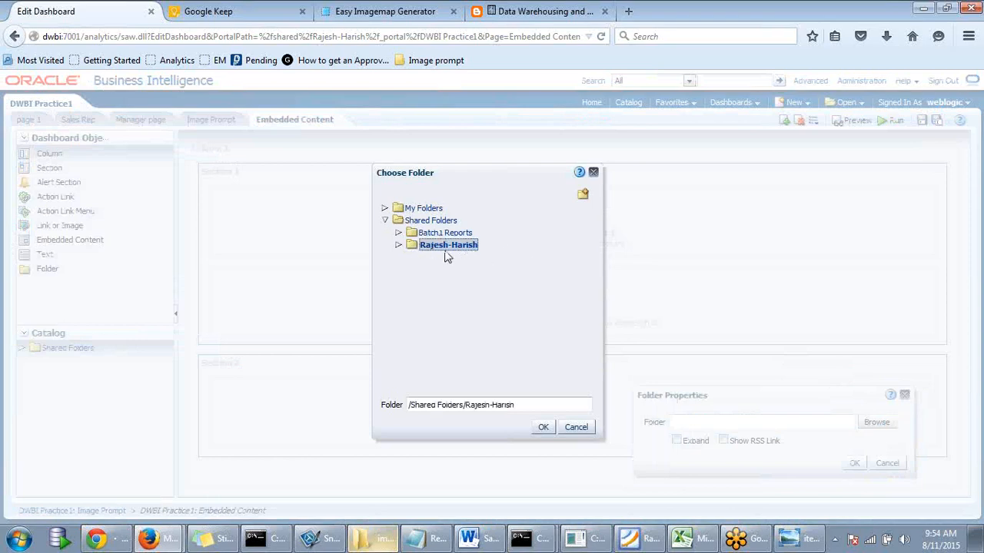
left_click(544, 429)
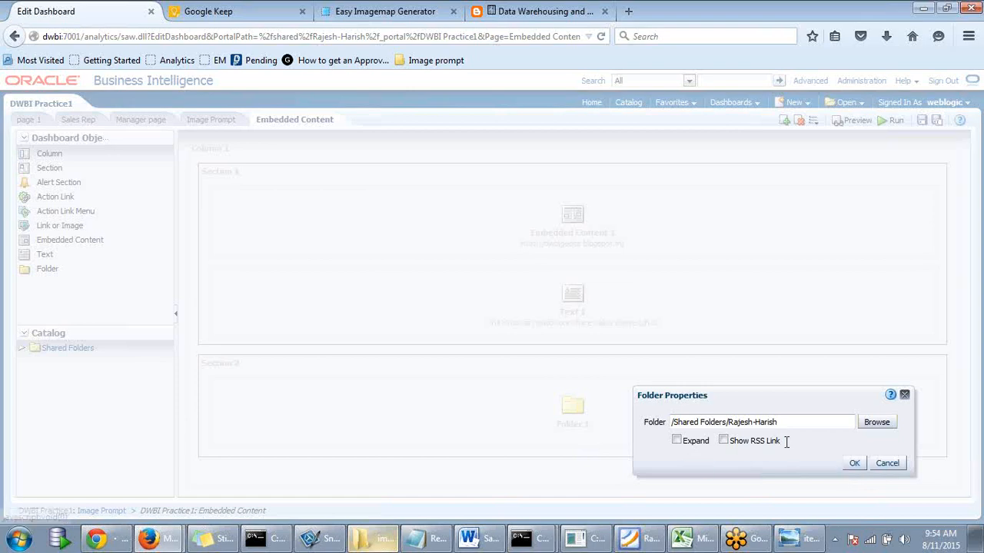
- Confirm the Folder 1 properties, then save and run the Embedded Content page
left_click(724, 442)
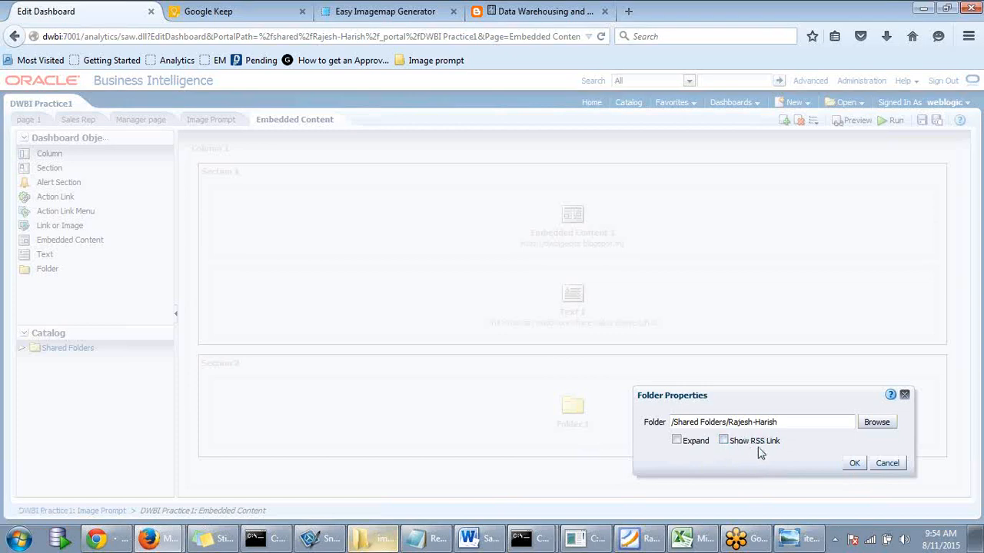
left_click(723, 441)
left_click(676, 440)
left_click(854, 464)
left_click(921, 122)
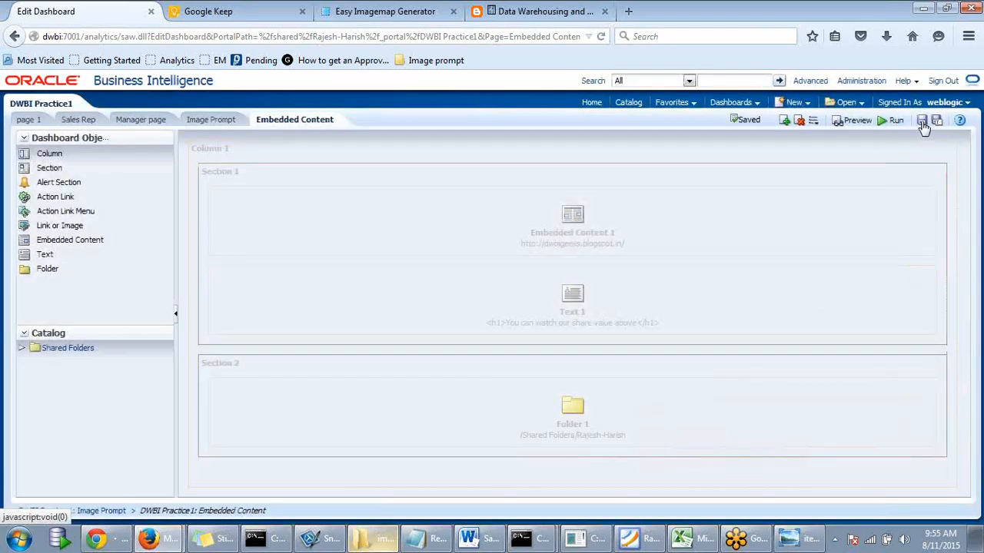
left_click(893, 123)
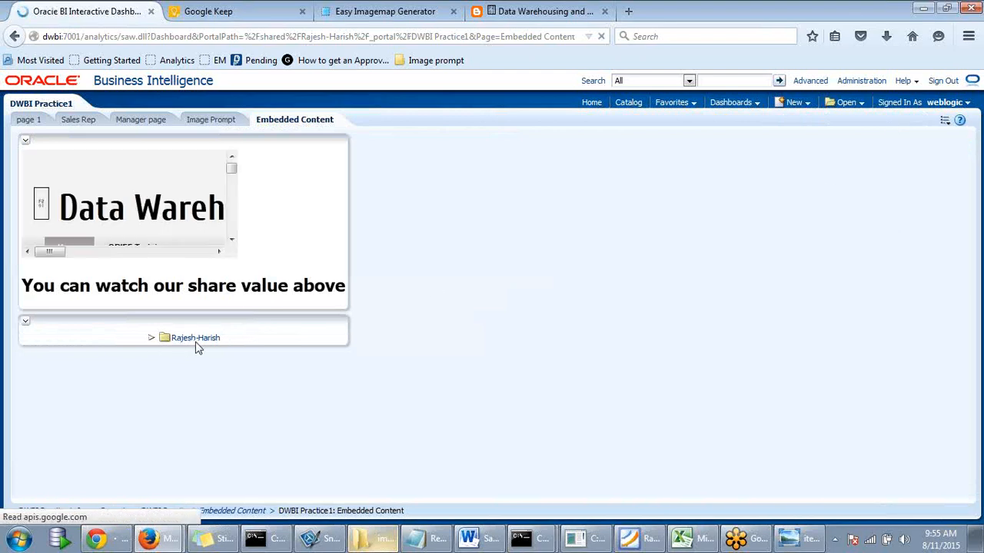
- Open the Fb-Q1 report from the folder list and go back to the dashboard
left_click(151, 338)
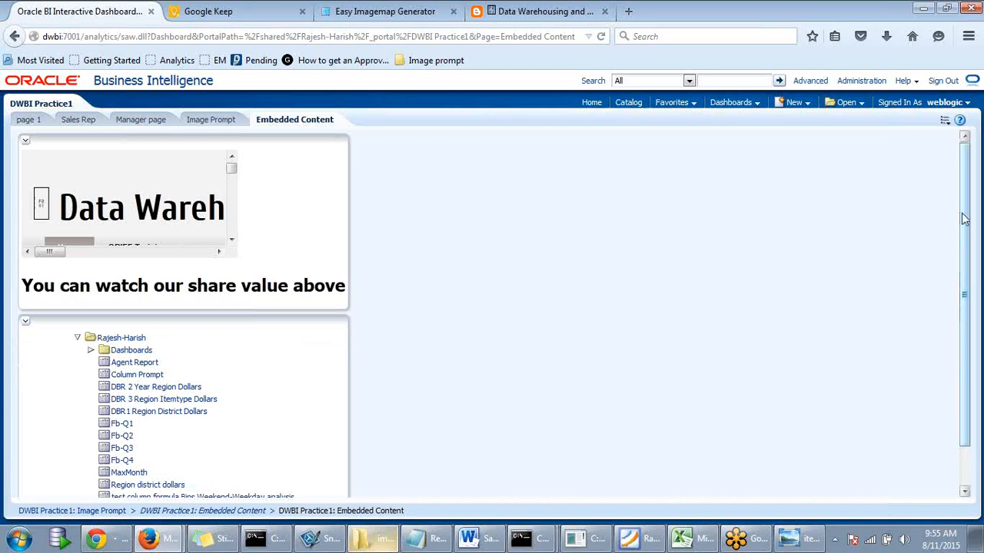
scroll(956, 259, "down", 1)
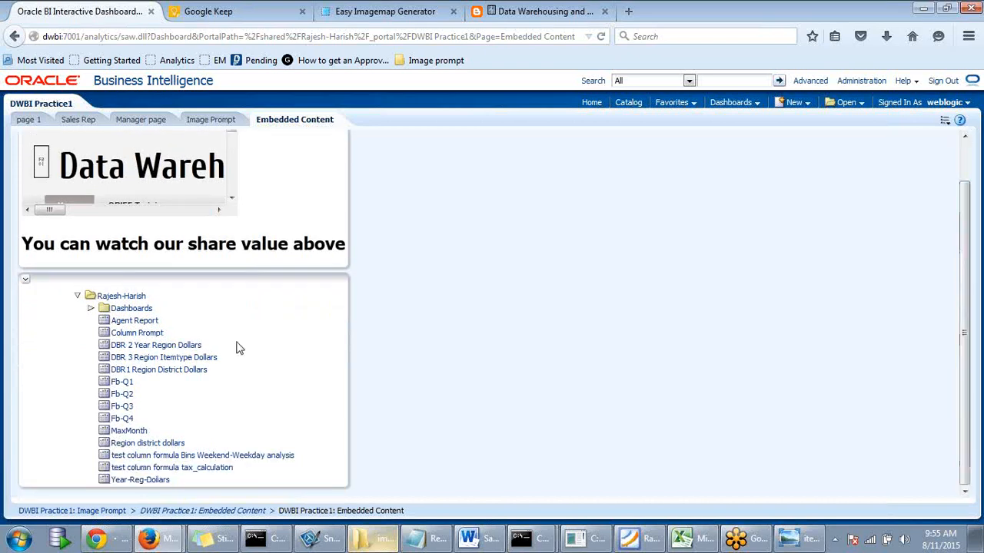
left_click(124, 381)
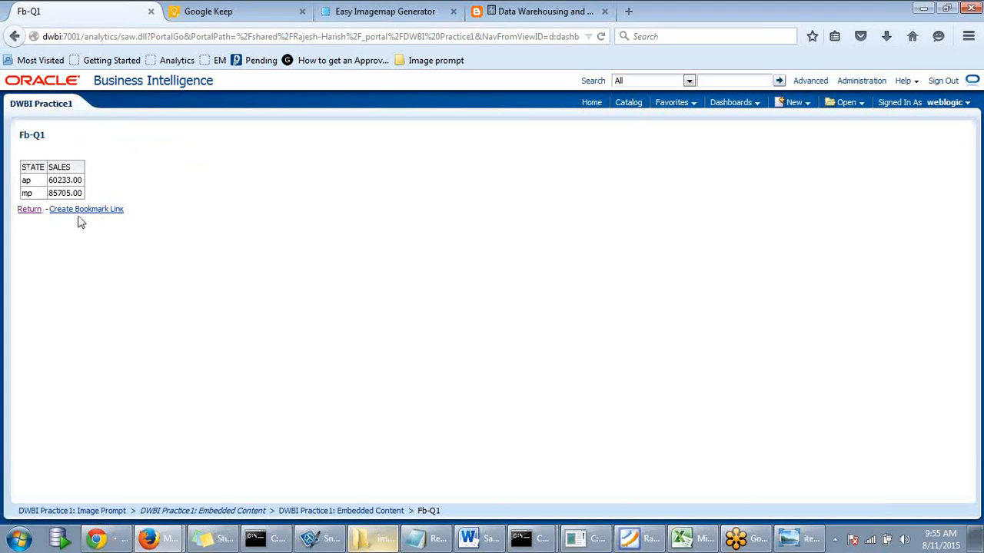
left_click(35, 214)
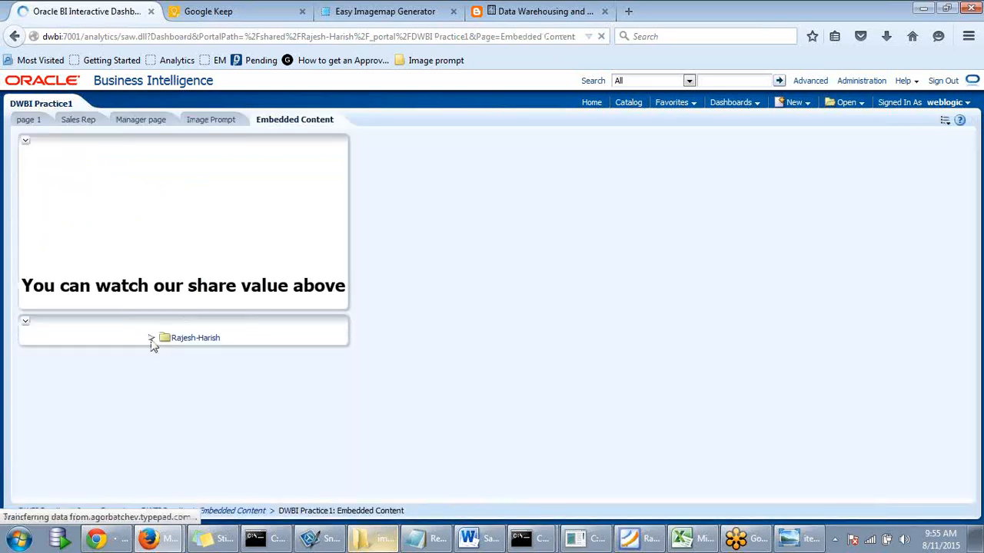
- Open the test column formula Bins Weekend-Weekday analysis, then return to Embedded Content
left_click(152, 341)
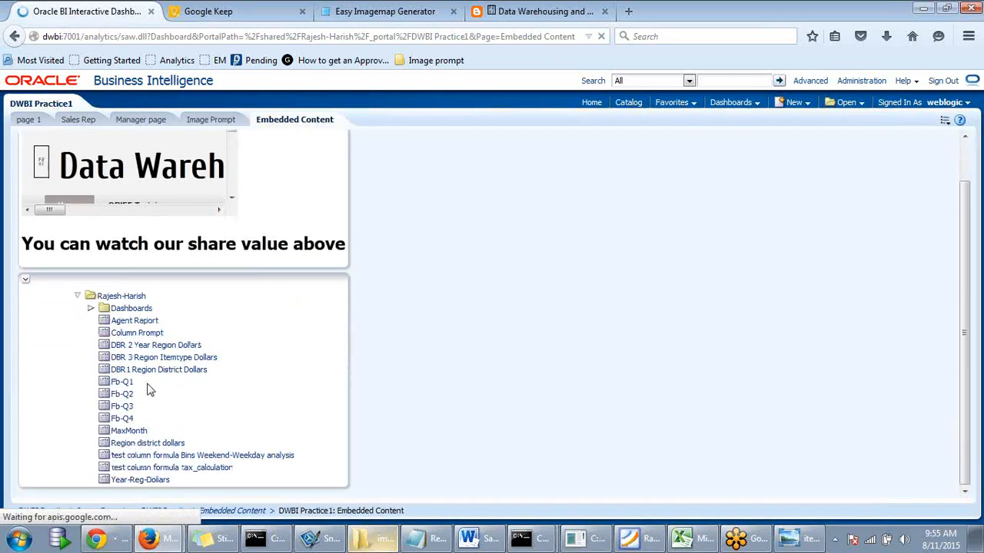
double_click(137, 457)
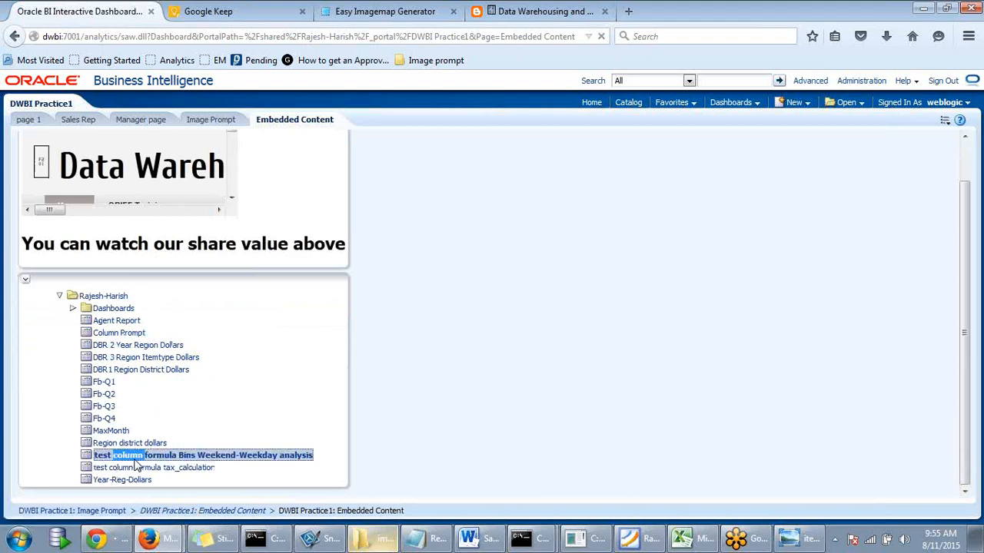
left_click(89, 459)
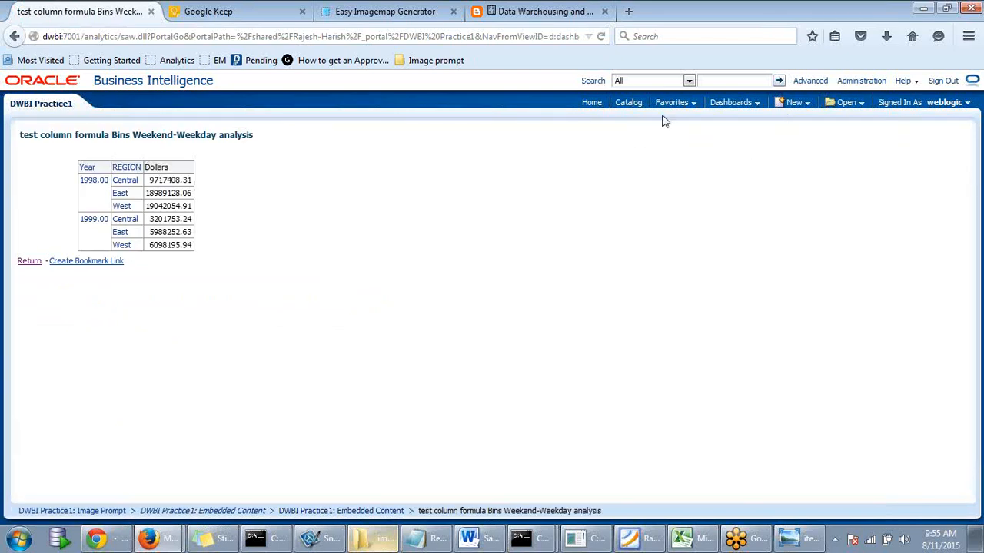
left_click(28, 262)
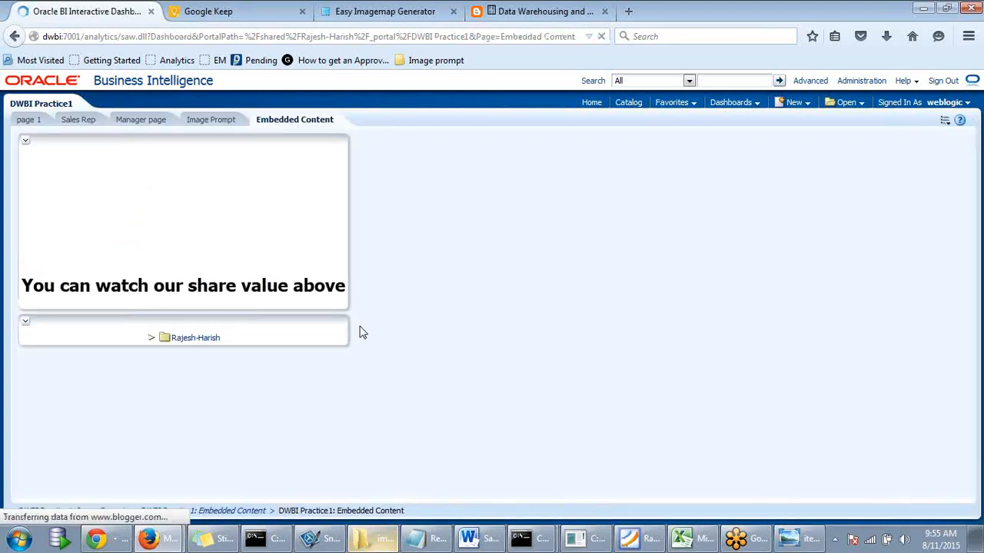
- Choose Edit Dashboard from the Page Options menu
left_click(946, 122)
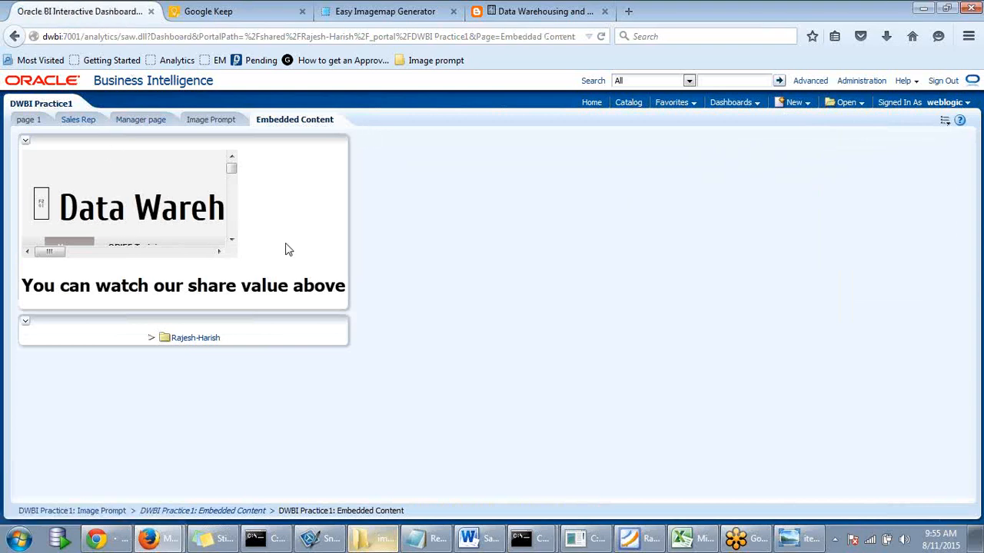
left_click(945, 127)
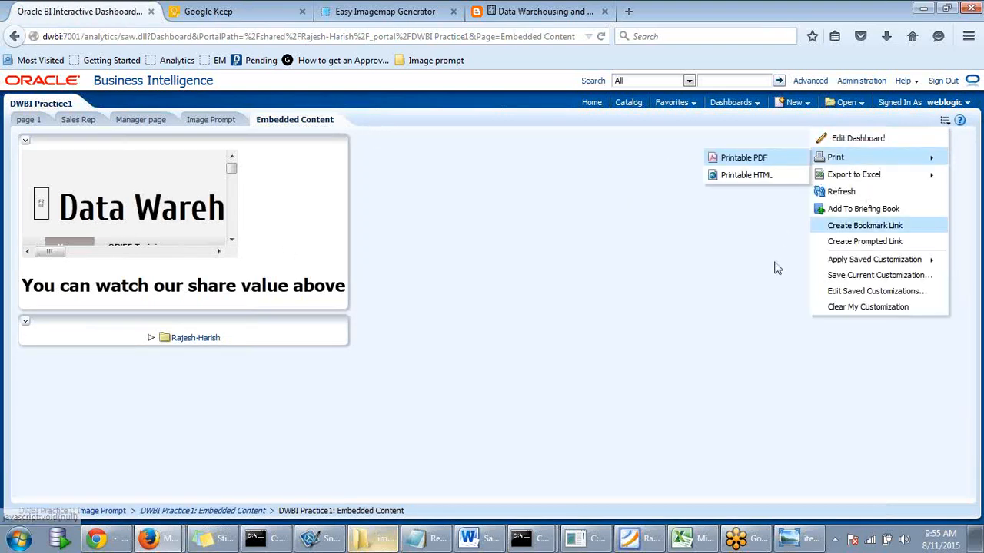
left_click(944, 121)
left_click(700, 151)
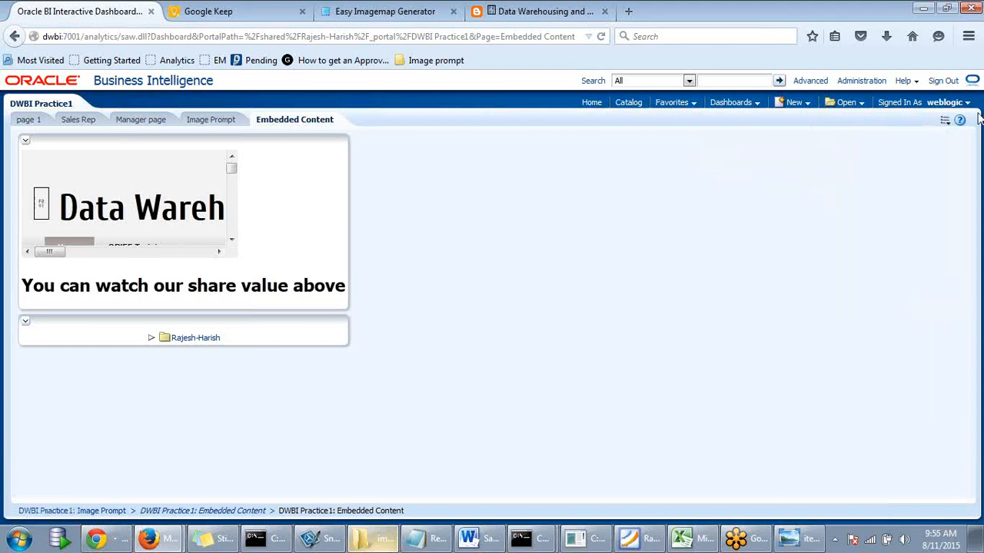
left_click(944, 121)
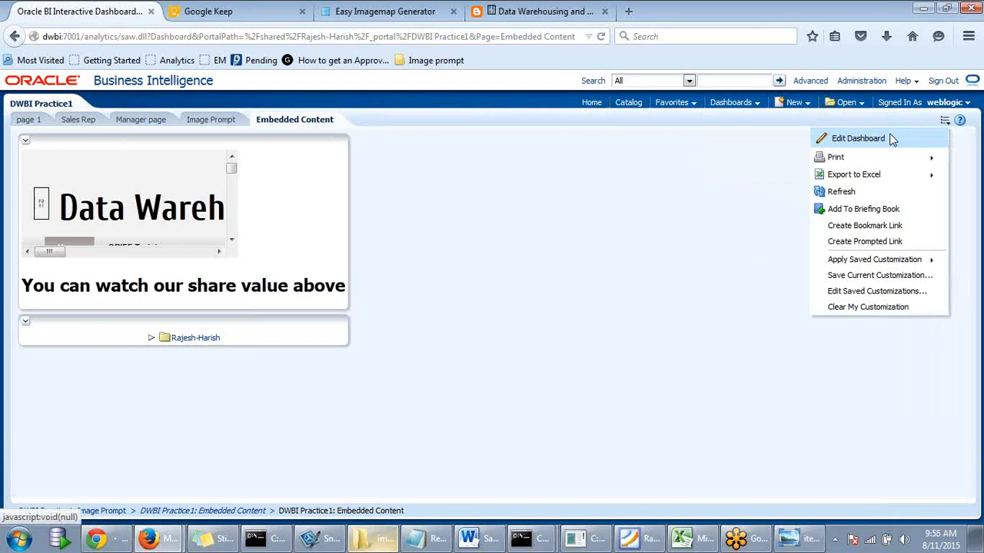
left_click(891, 139)
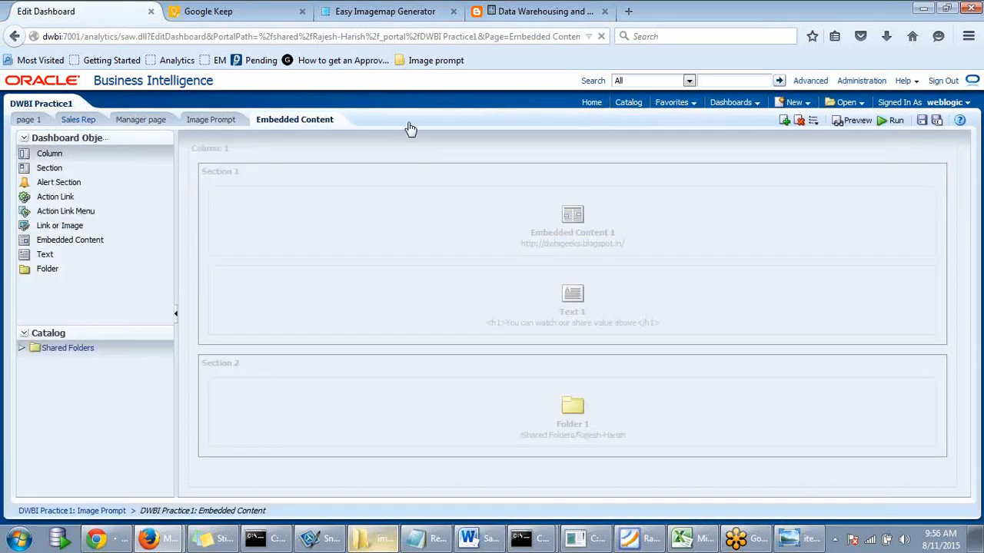
- Switch the dashboard editor to page 1
left_click(96, 119)
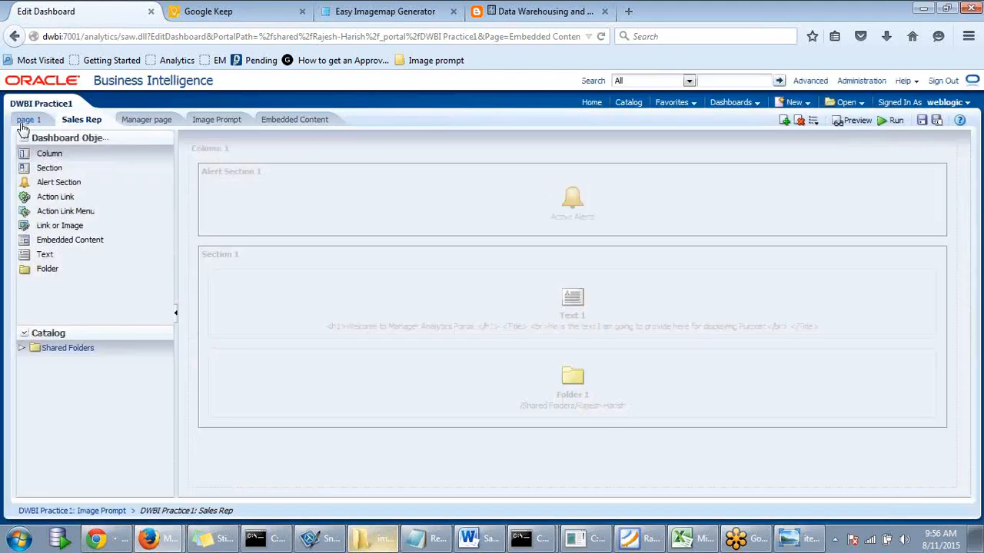
left_click(24, 123)
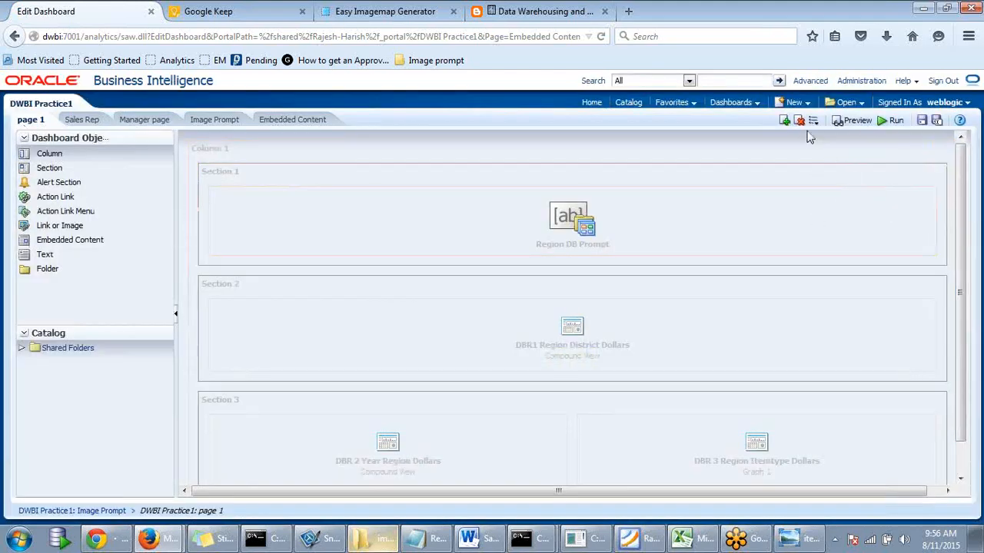
left_click(813, 123)
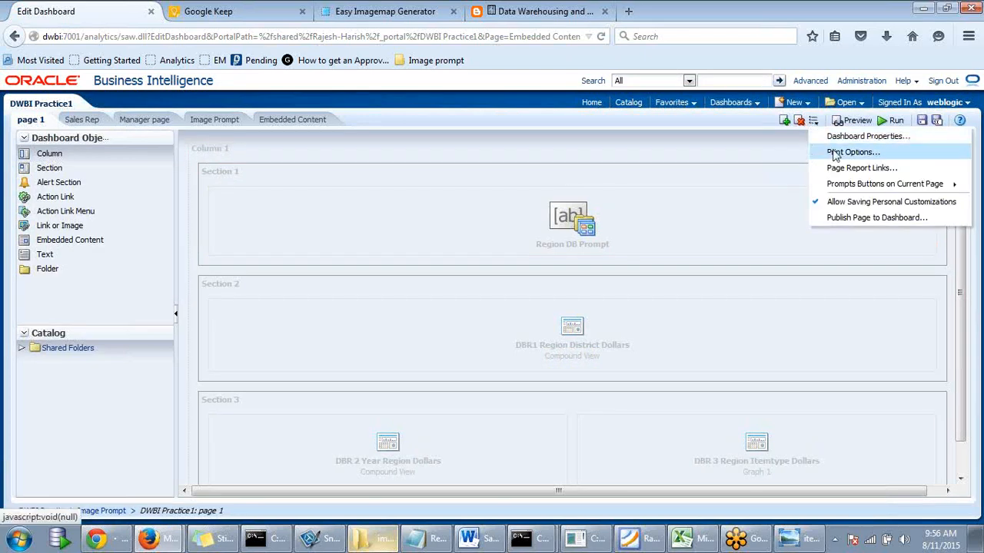
left_click(677, 121)
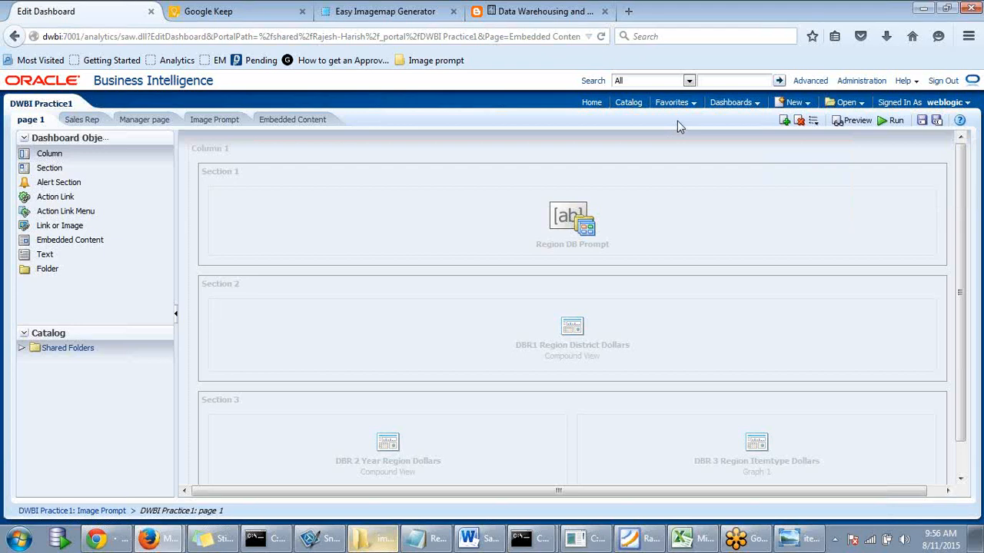
- Run page 1 and apply the REGION prompt filter Central, East and West
left_click(896, 121)
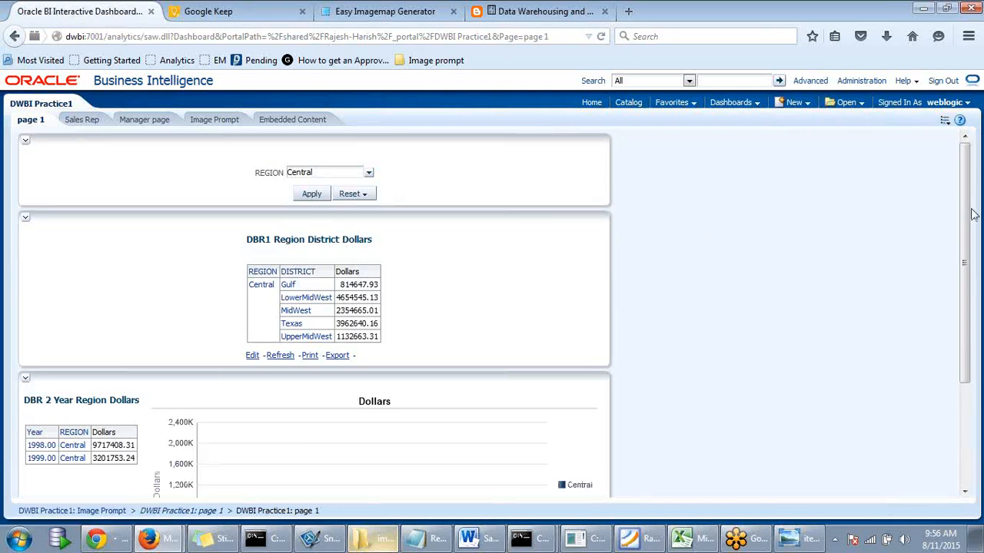
left_click_drag(964, 204, 960, 228)
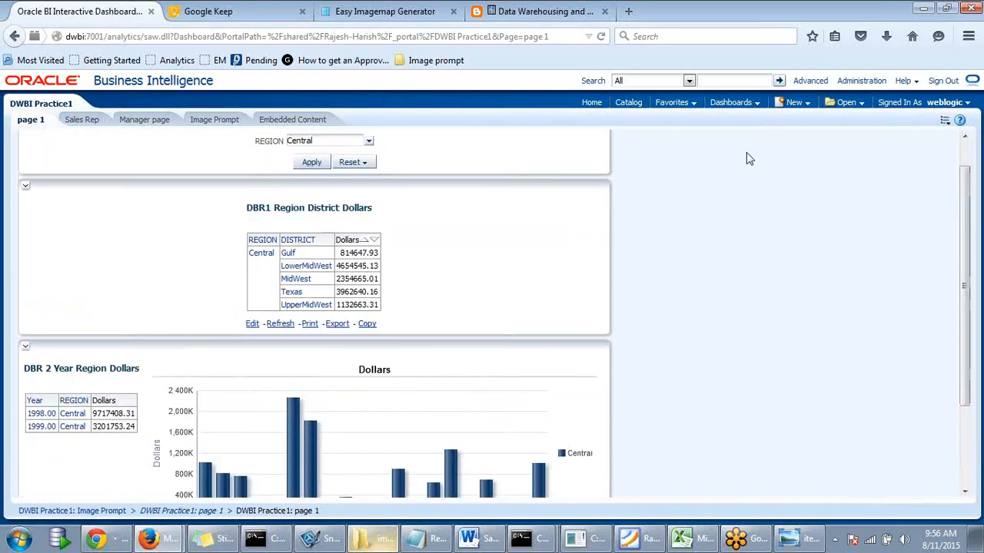
left_click(368, 141)
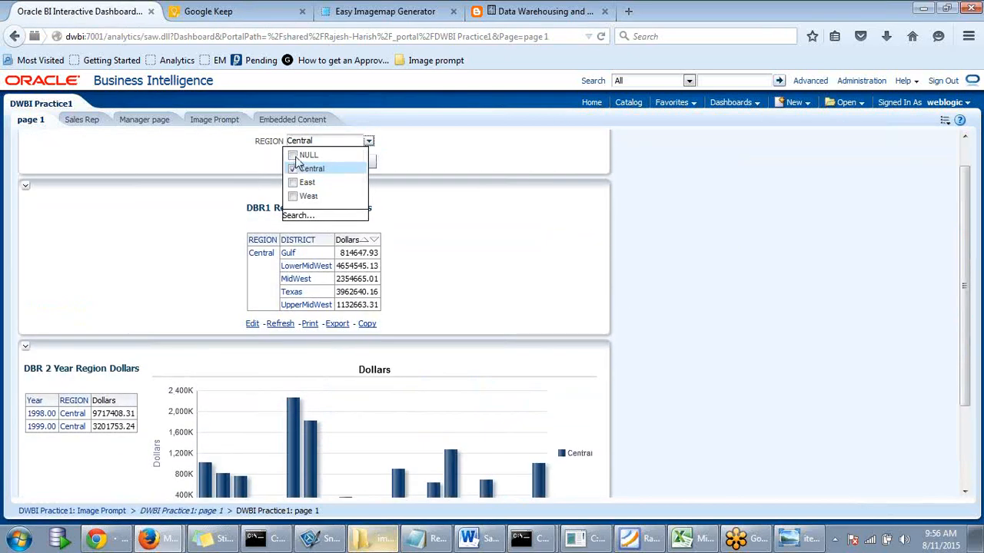
left_click(293, 182)
left_click(293, 196)
left_click(465, 185)
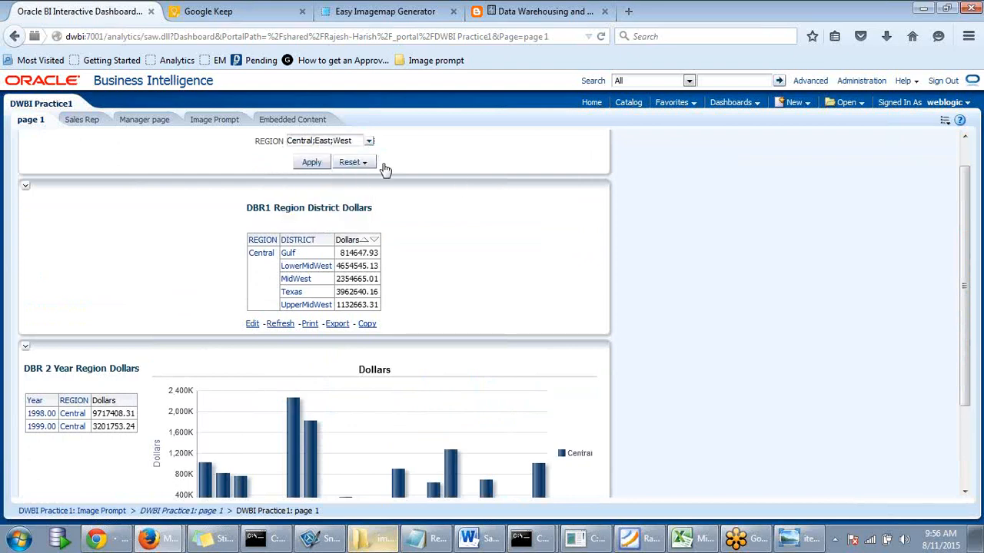
left_click(312, 163)
left_click_drag(966, 214, 961, 172)
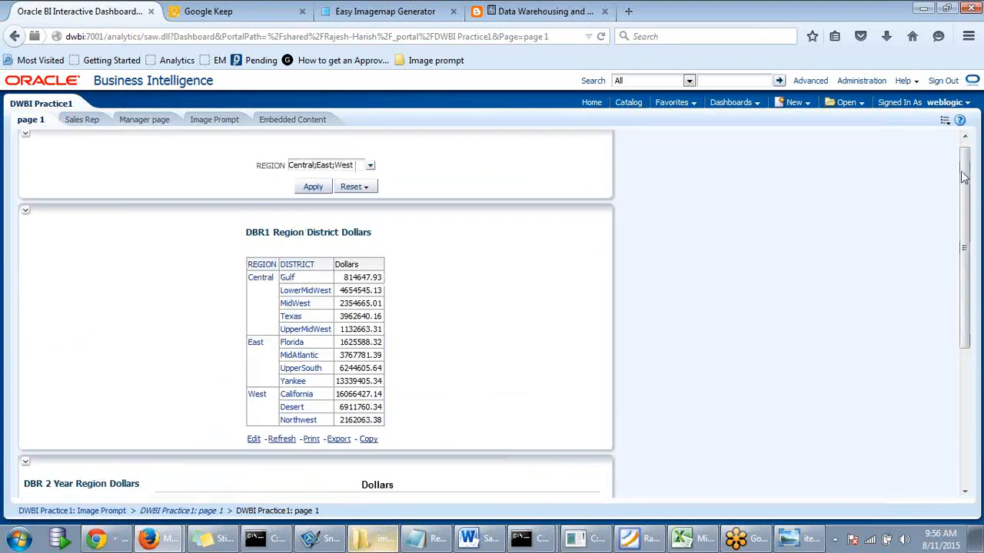
- Bring up the Print submenu under Page Options
left_click(946, 125)
mouse_move(911, 156)
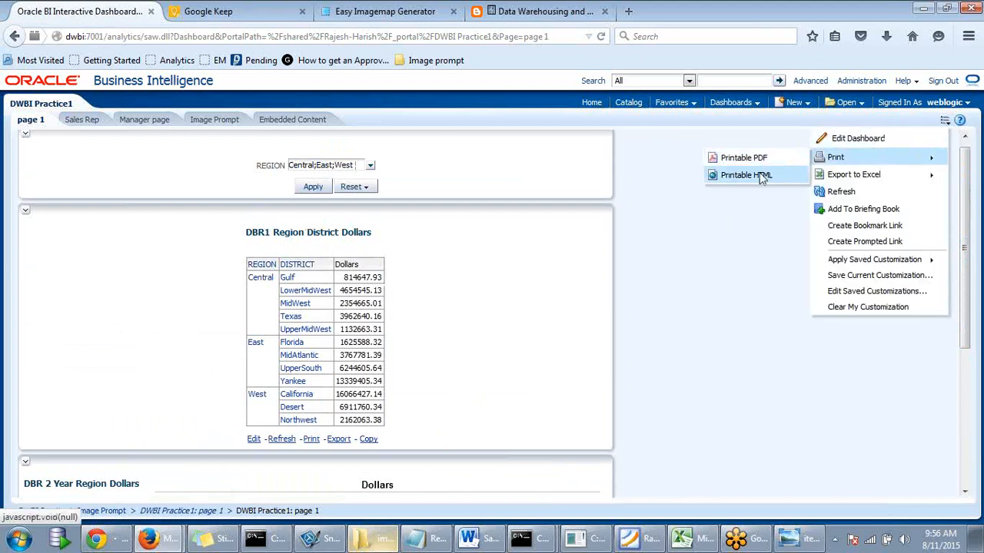
mouse_move(876, 181)
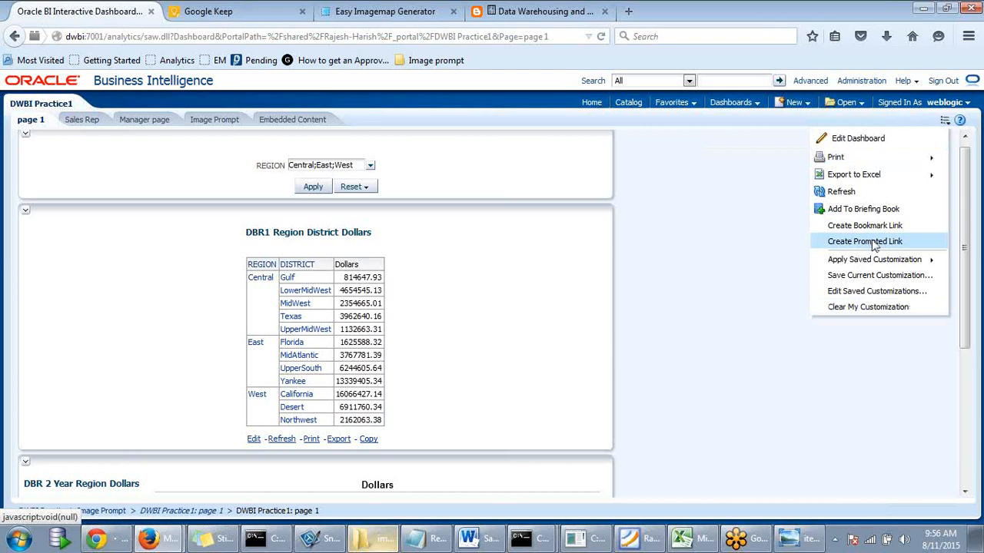
mouse_move(874, 266)
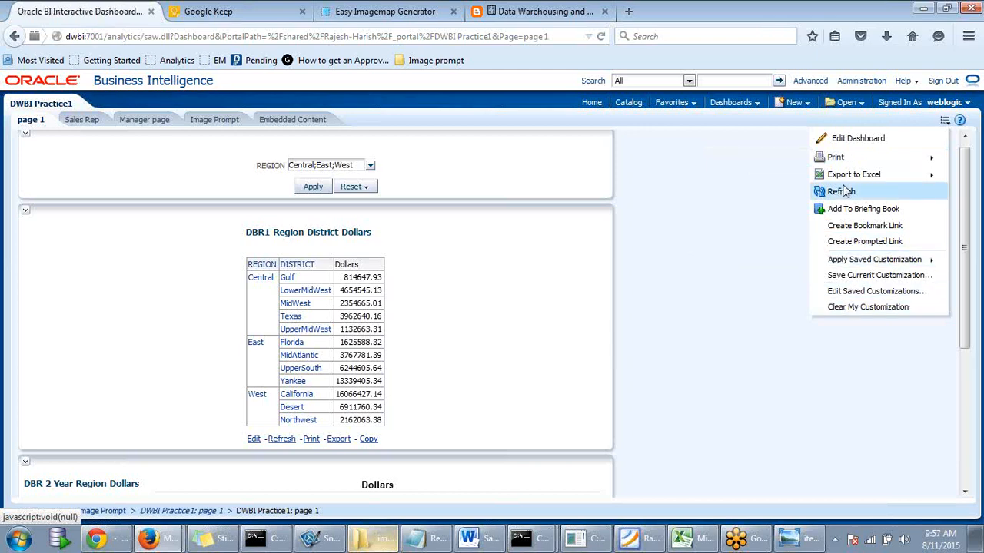
mouse_move(853, 179)
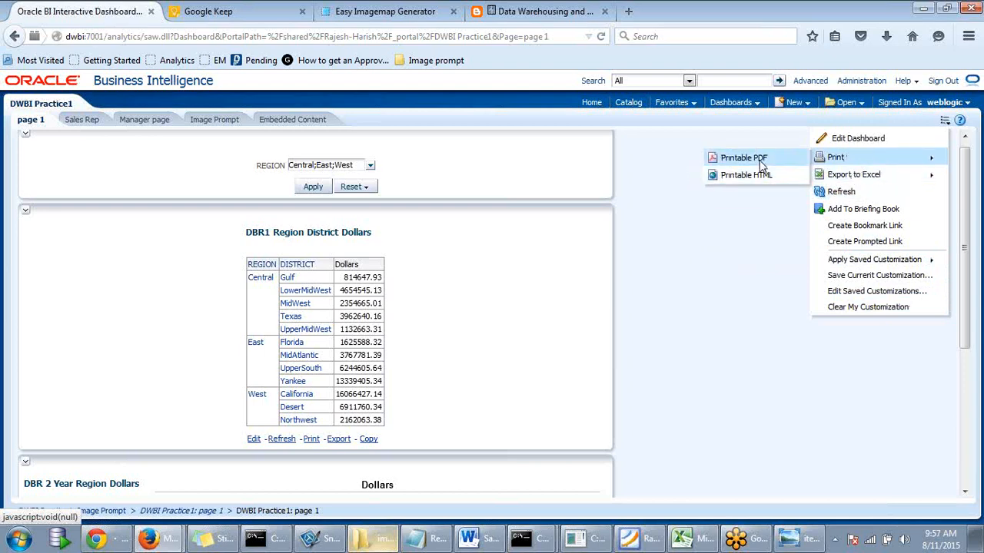
- Export page 1 as a Printable PDF and scroll through its region tables and chart
left_click(743, 159)
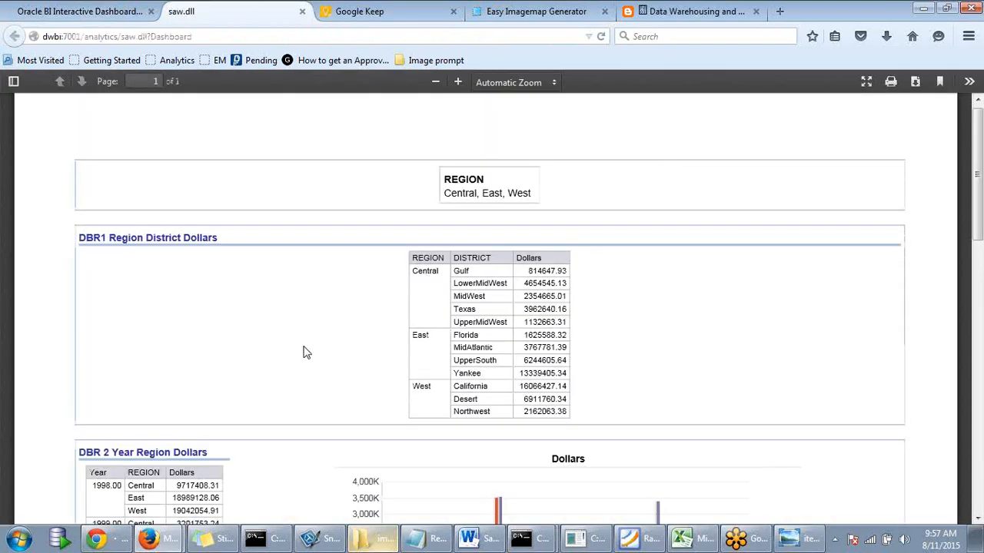
scroll(461, 330, "down", 3)
scroll(457, 329, "down", 2)
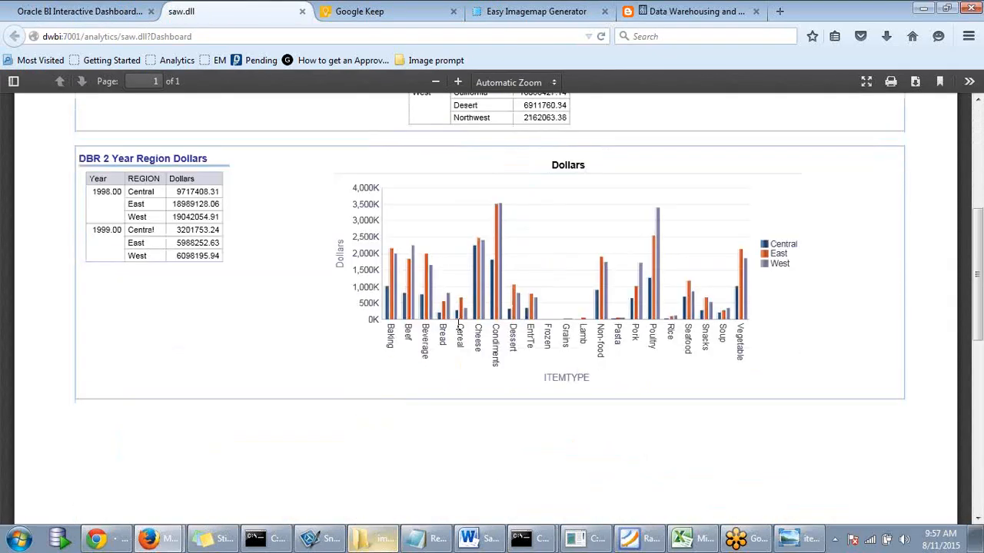
scroll(400, 315, "up", 5)
scroll(342, 311, "down", 10)
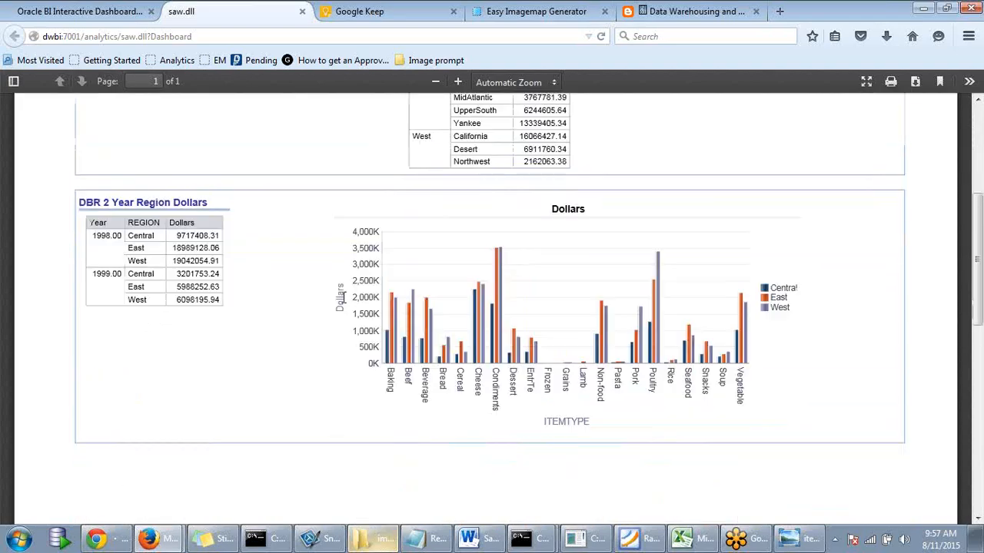
scroll(335, 325, "up", 10)
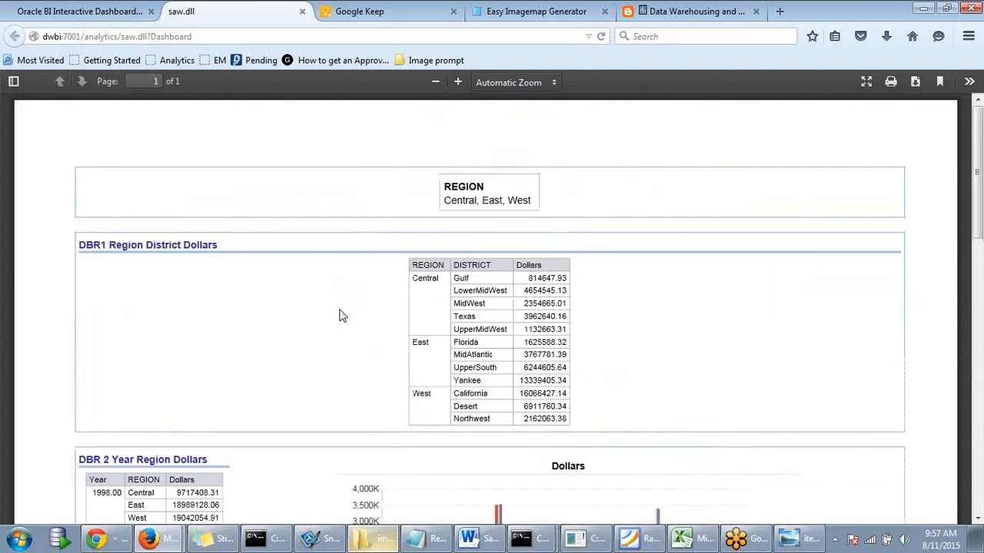
scroll(341, 316, "down", 12)
scroll(349, 329, "up", 11)
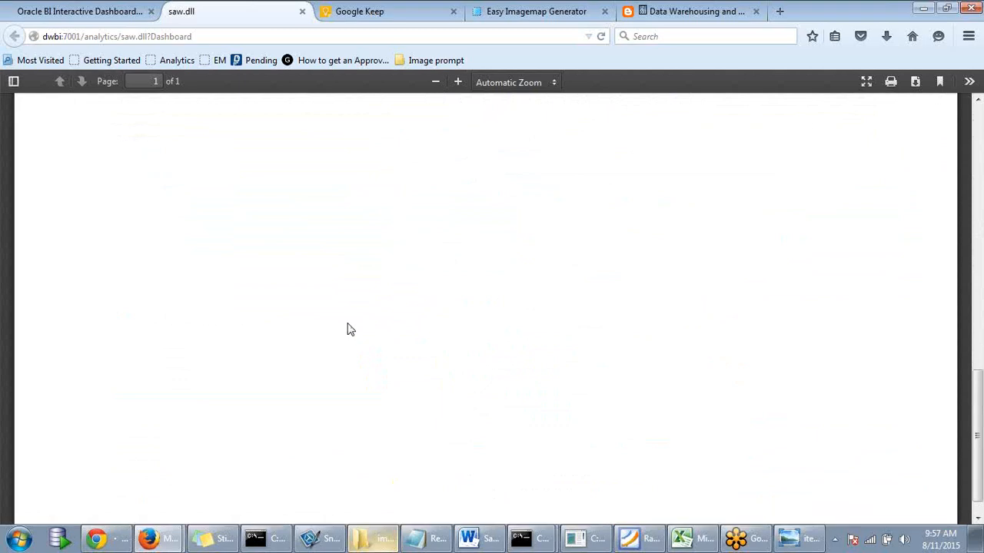